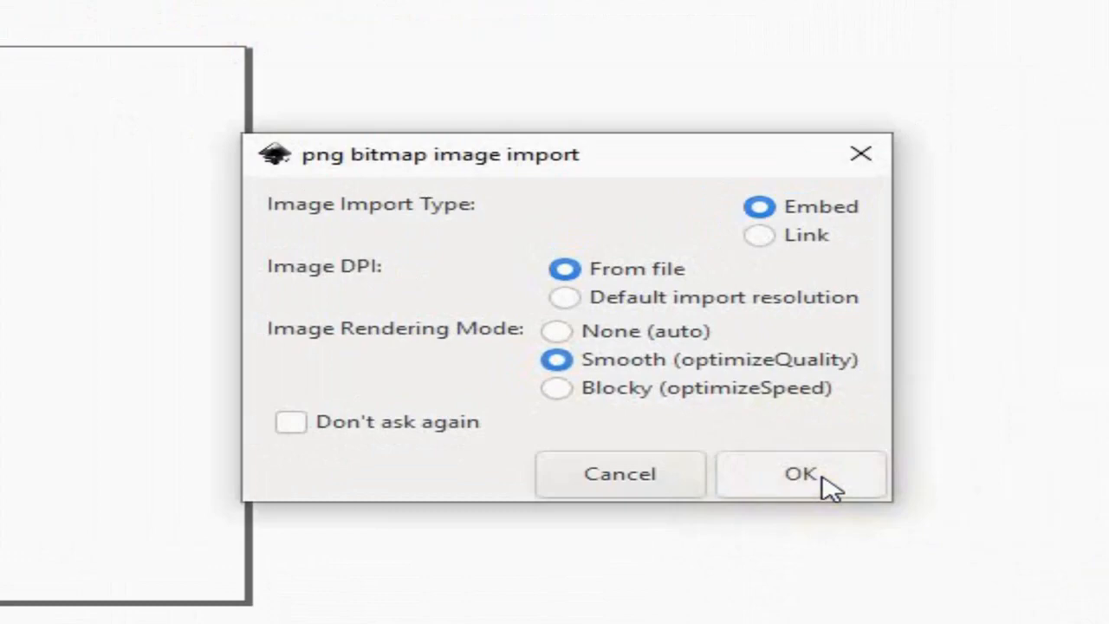
Import the teddy bear PNG embedded, with DPI from file and smooth rendering, and maximize the document window.
click(821, 477)
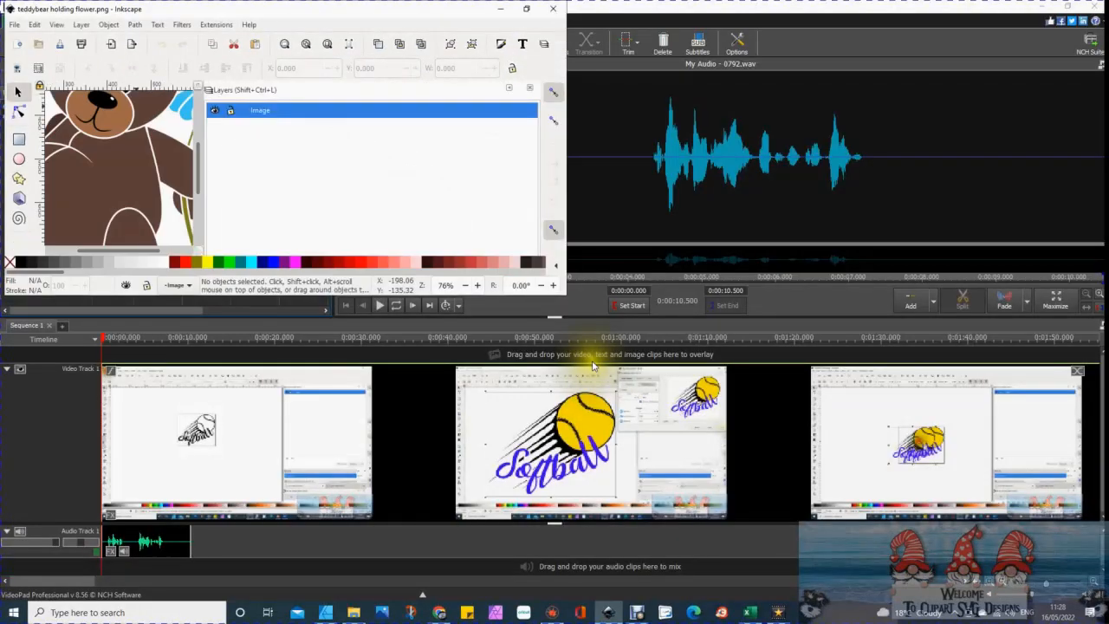
click(530, 13)
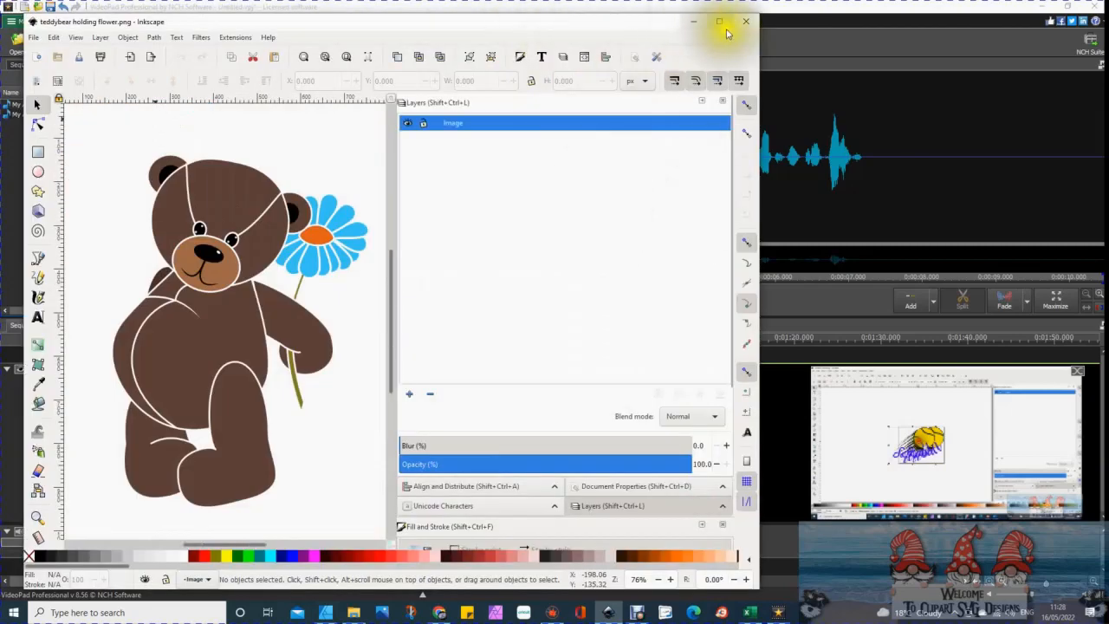
click(721, 21)
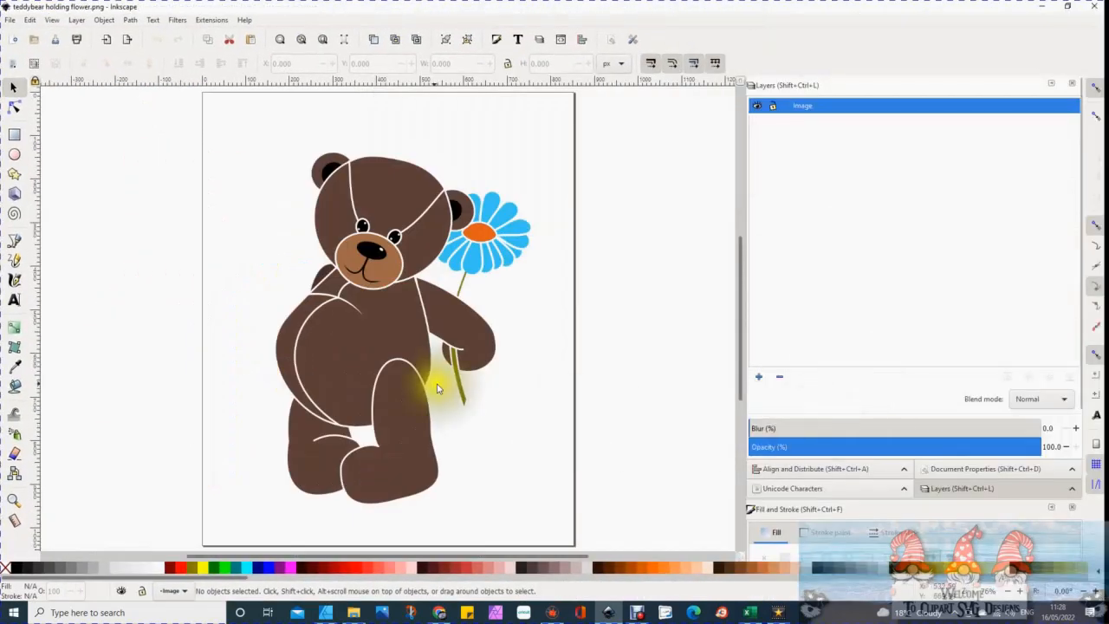
Trace the teddy bear image with a multiple-scan Colours trace of 8 scans, unstacked, unsmoothed and with the background removed.
click(357, 352)
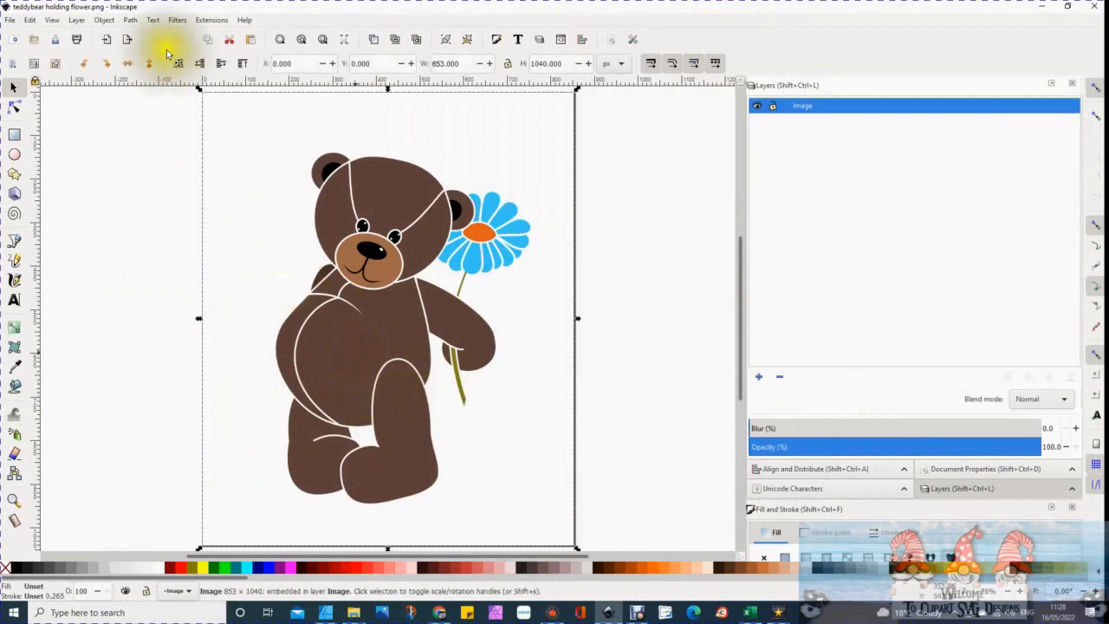
click(130, 20)
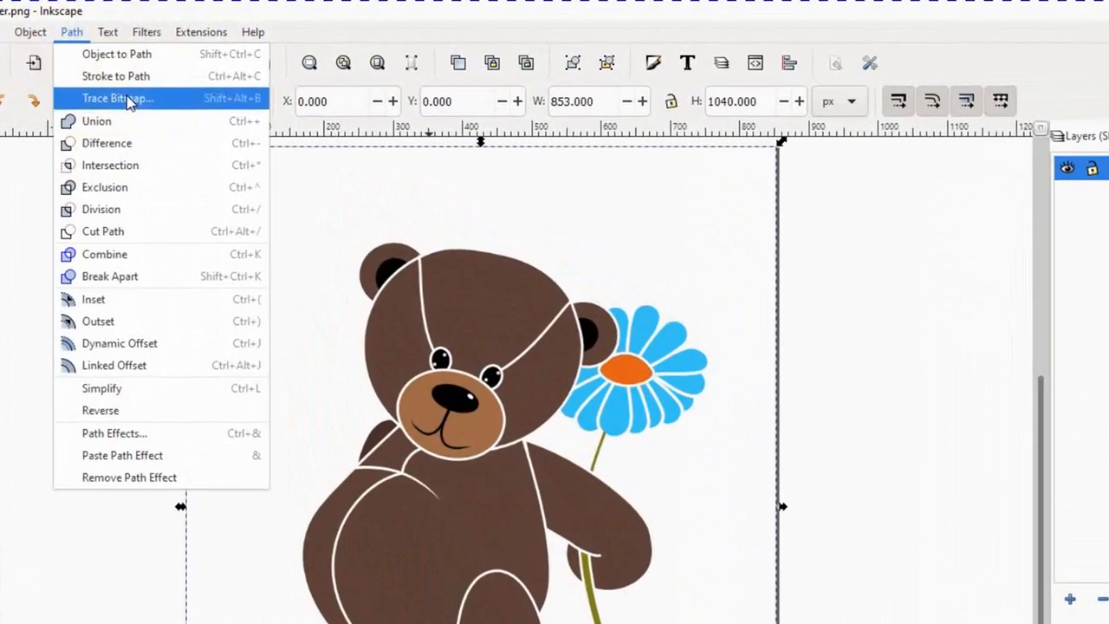
click(128, 98)
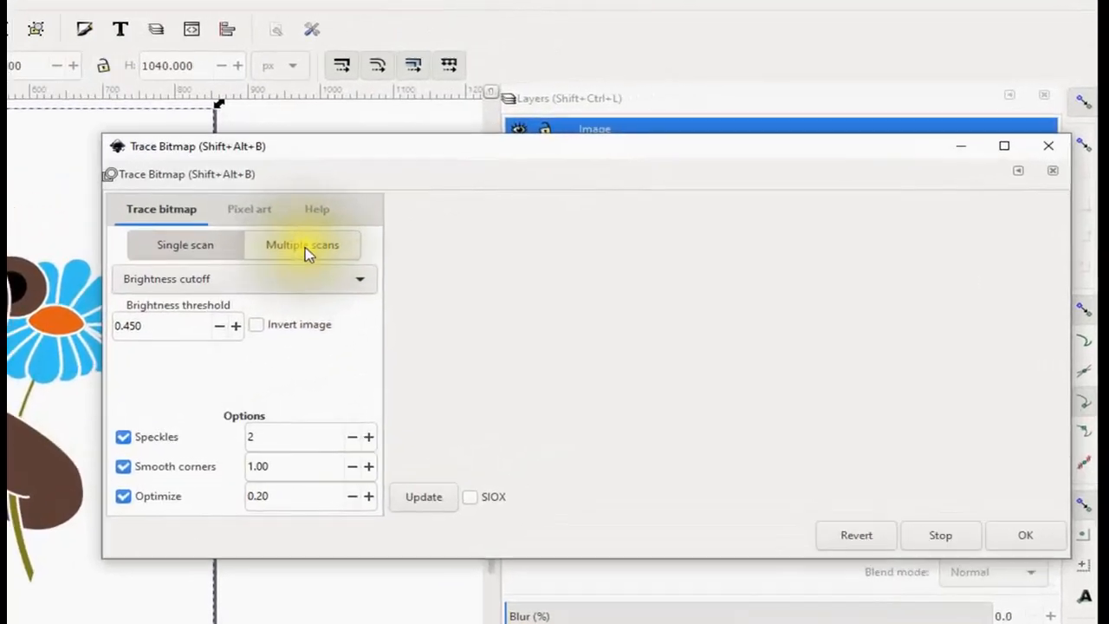
click(304, 250)
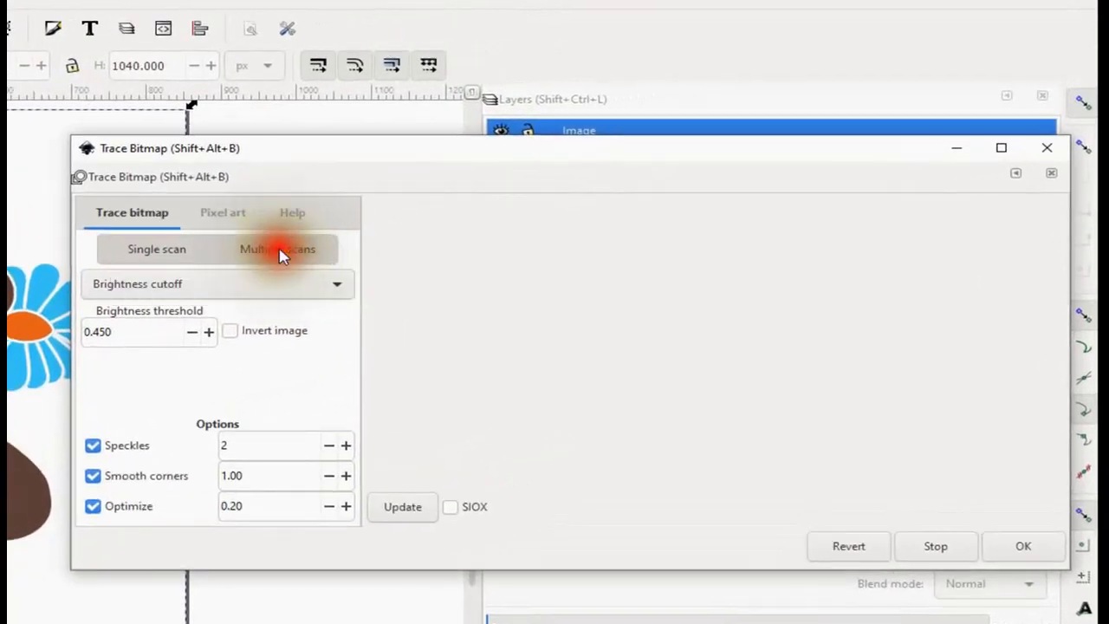
click(350, 289)
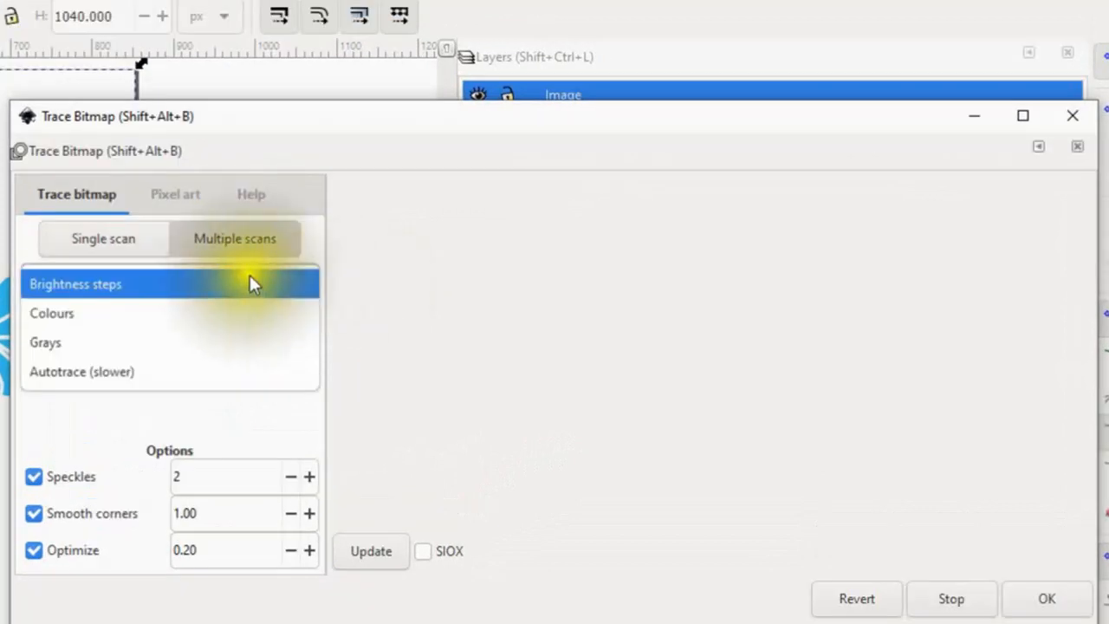
click(173, 321)
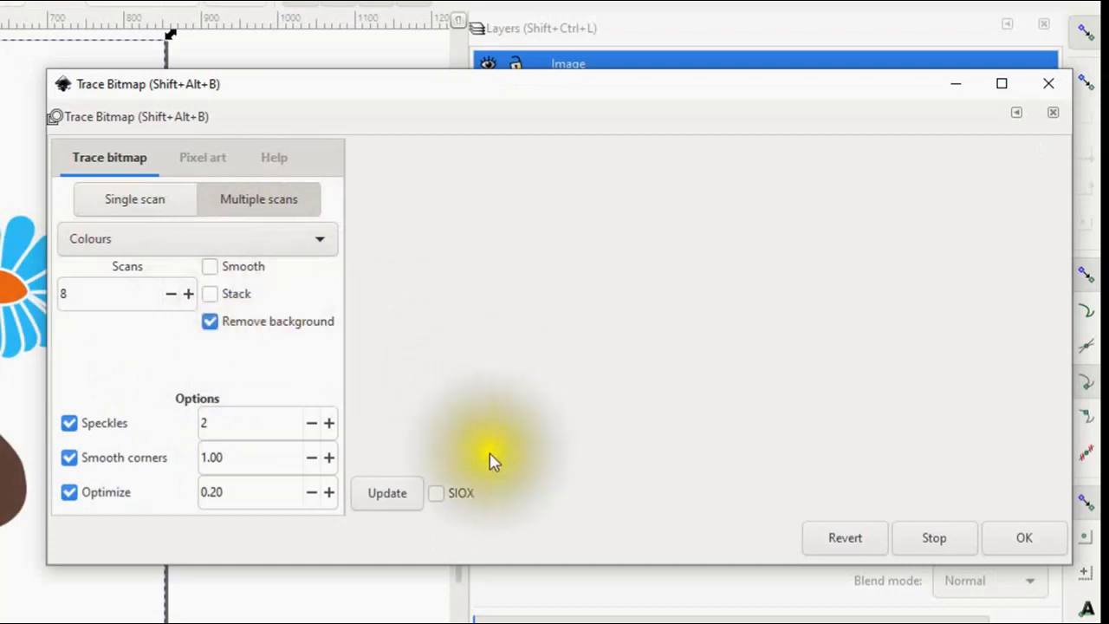
click(389, 496)
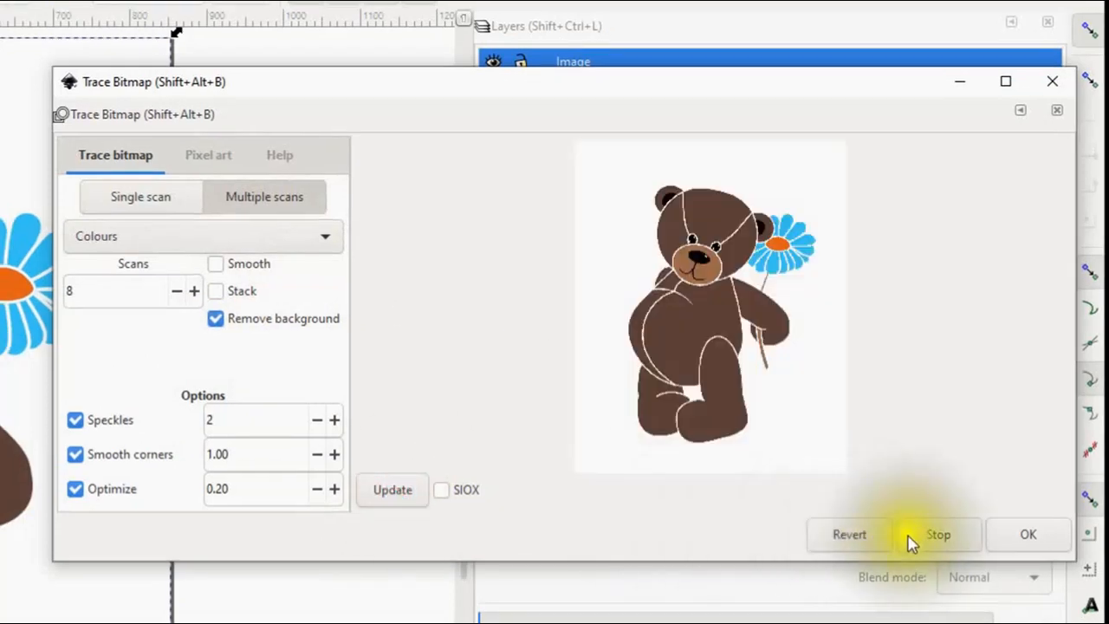
click(1043, 532)
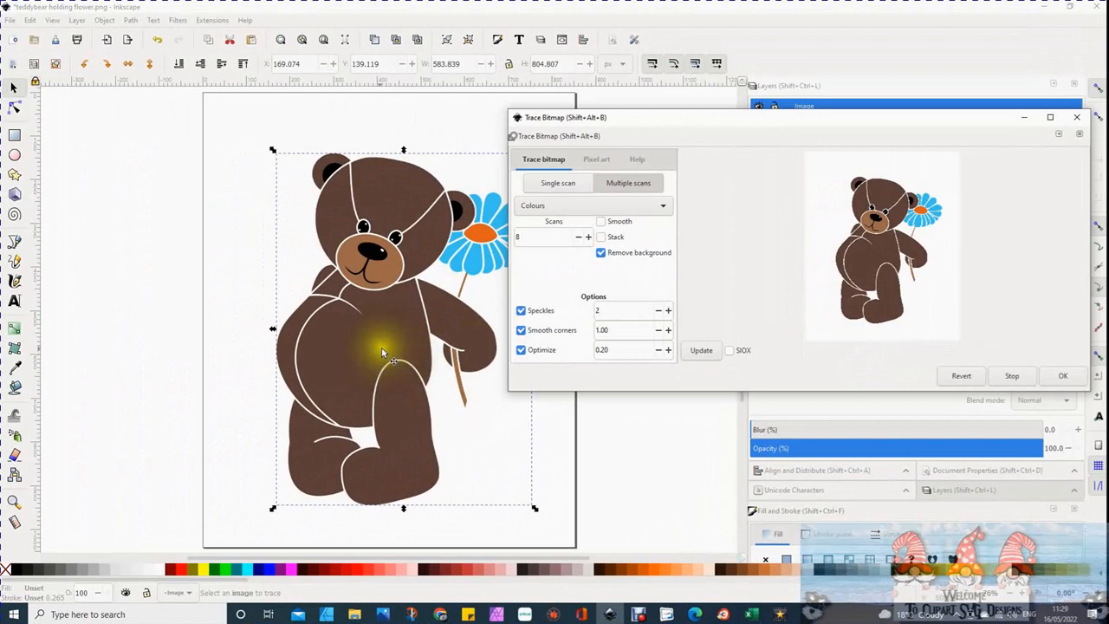
Move the traced bear off the original image, towards the left outside of the page.
click(351, 351)
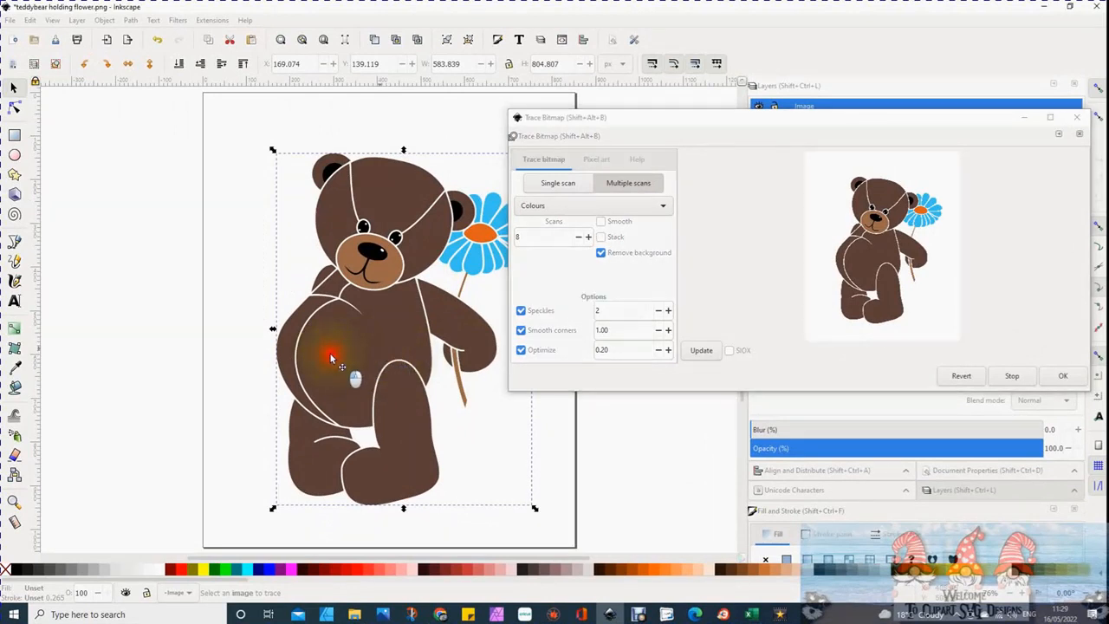
drag(331, 358, 391, 246)
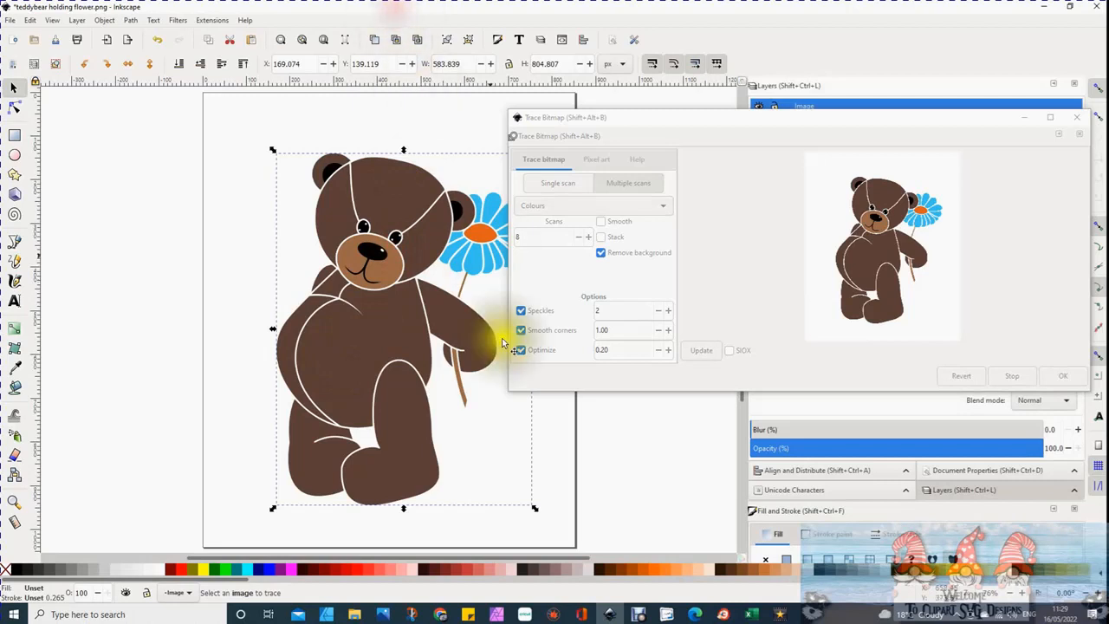
mouse_move(338, 353)
mouse_down()
mouse_move(119, 364)
mouse_move(64, 353)
mouse_up()
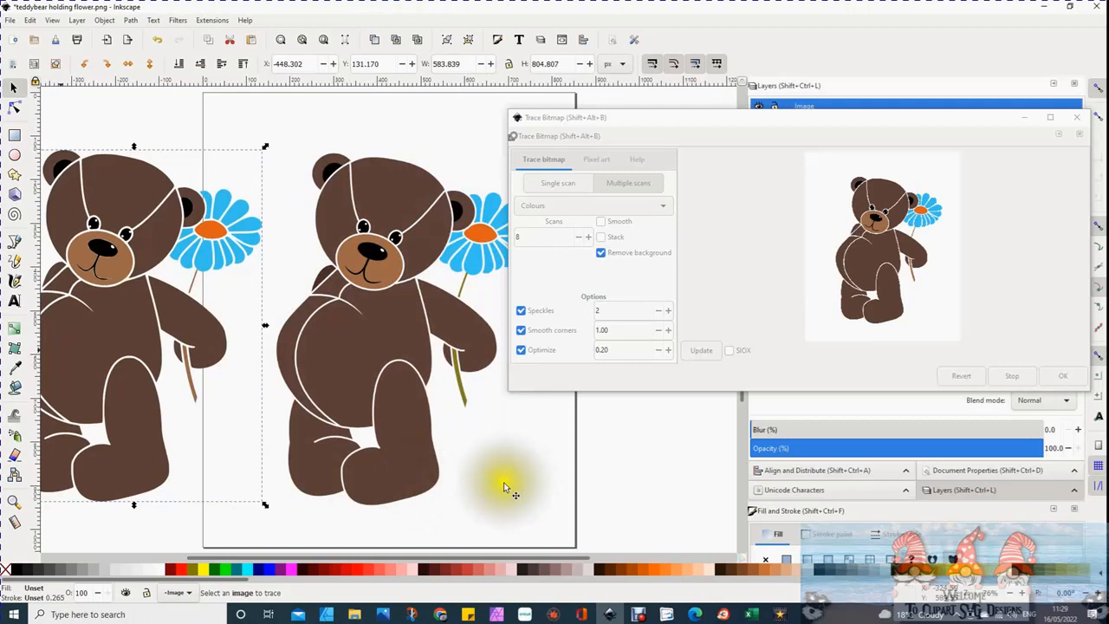
Delete the original bitmap image of the bear from the page.
click(363, 358)
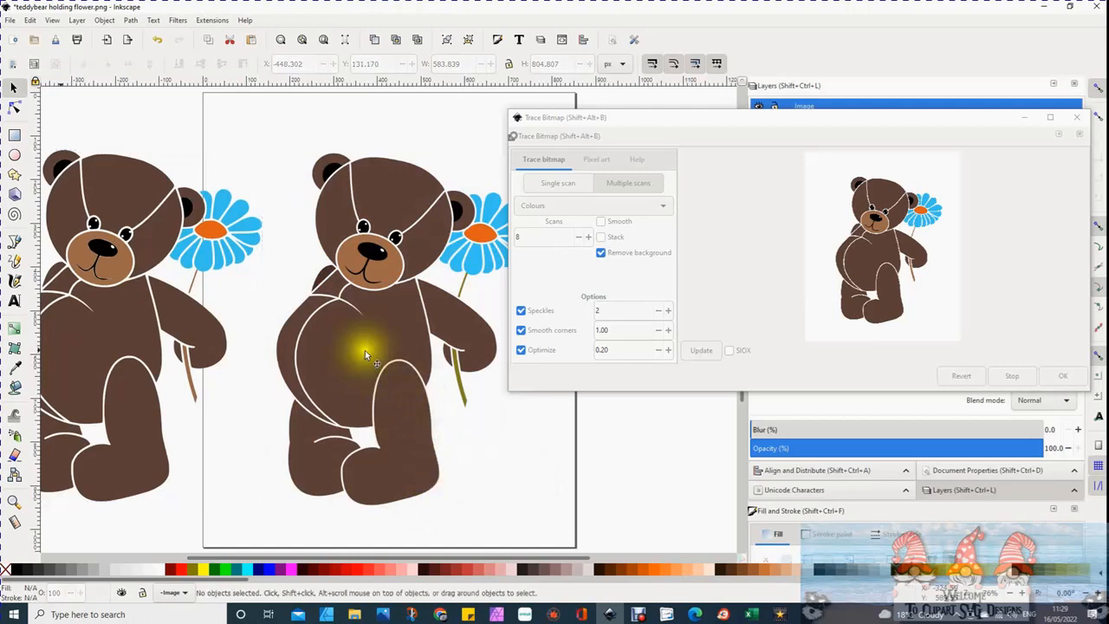
click(438, 4)
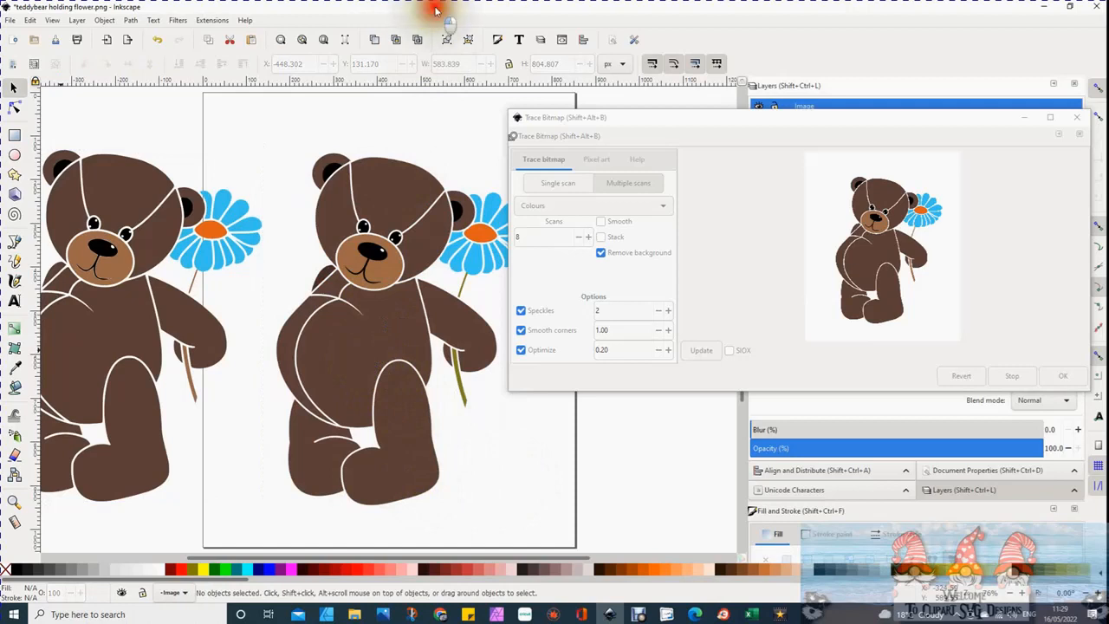
click(340, 364)
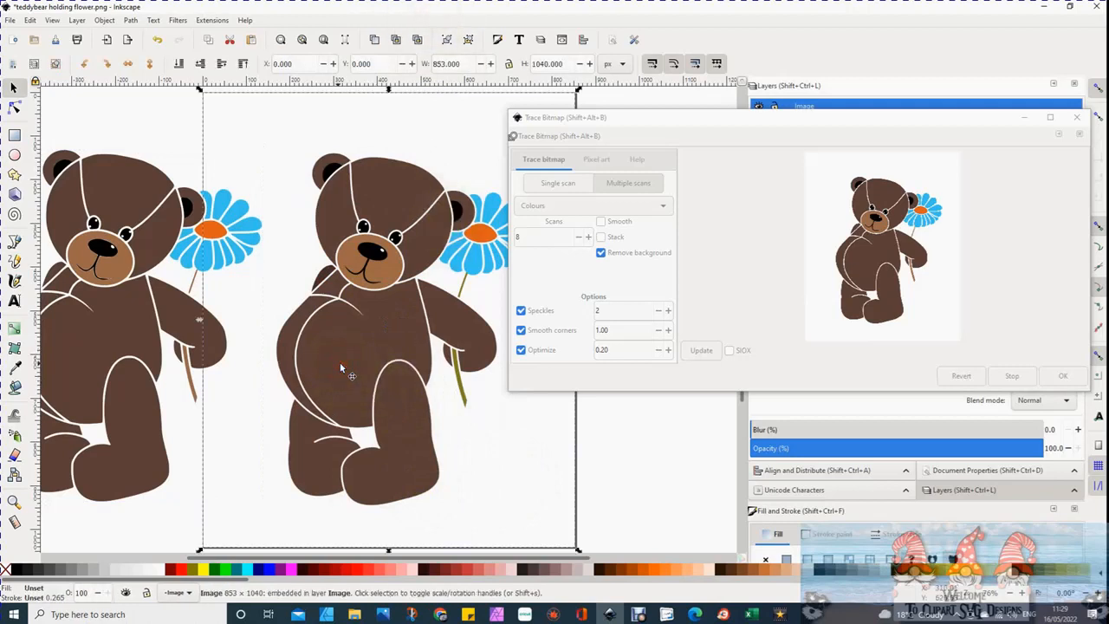
key(Delete)
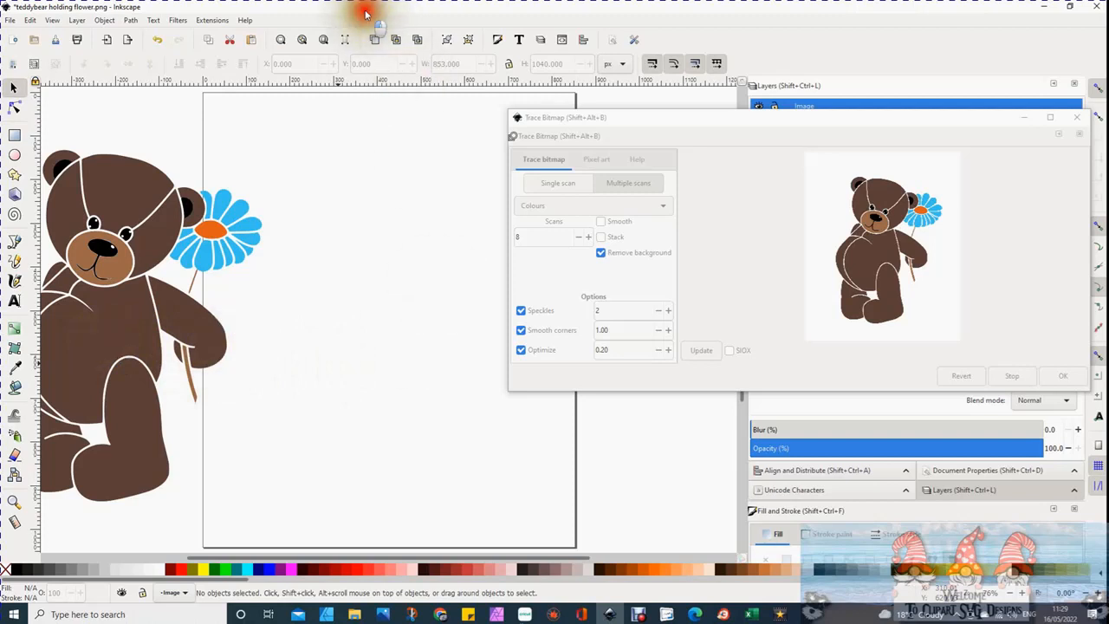
Ungroup the traced bear into its separate colour paths, close the Trace Bitmap dialog and clear the selection.
click(78, 348)
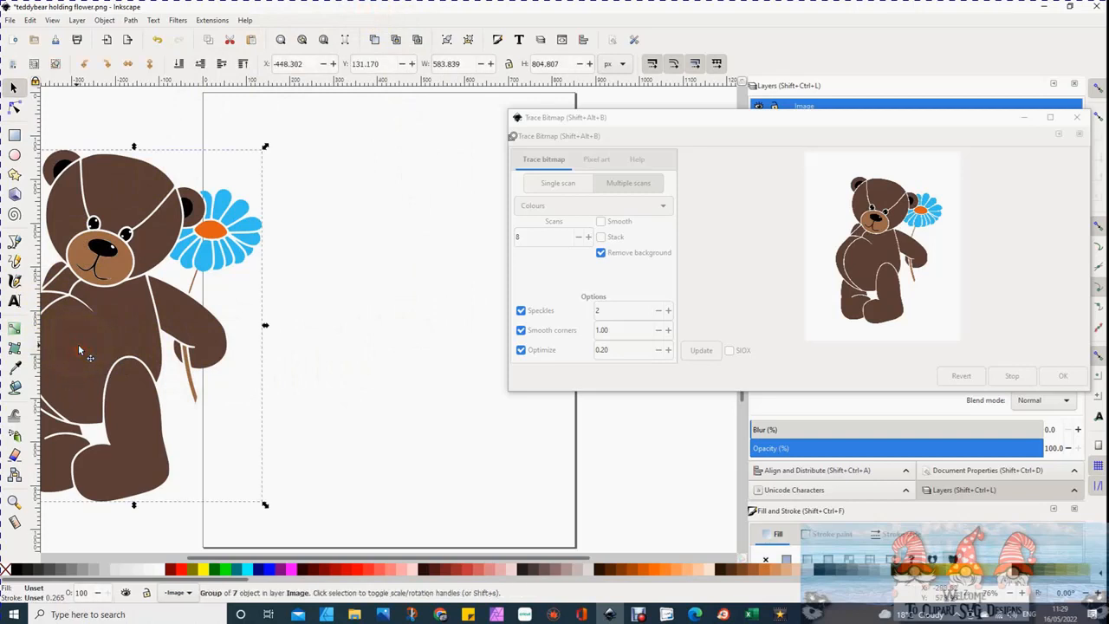
click(95, 344)
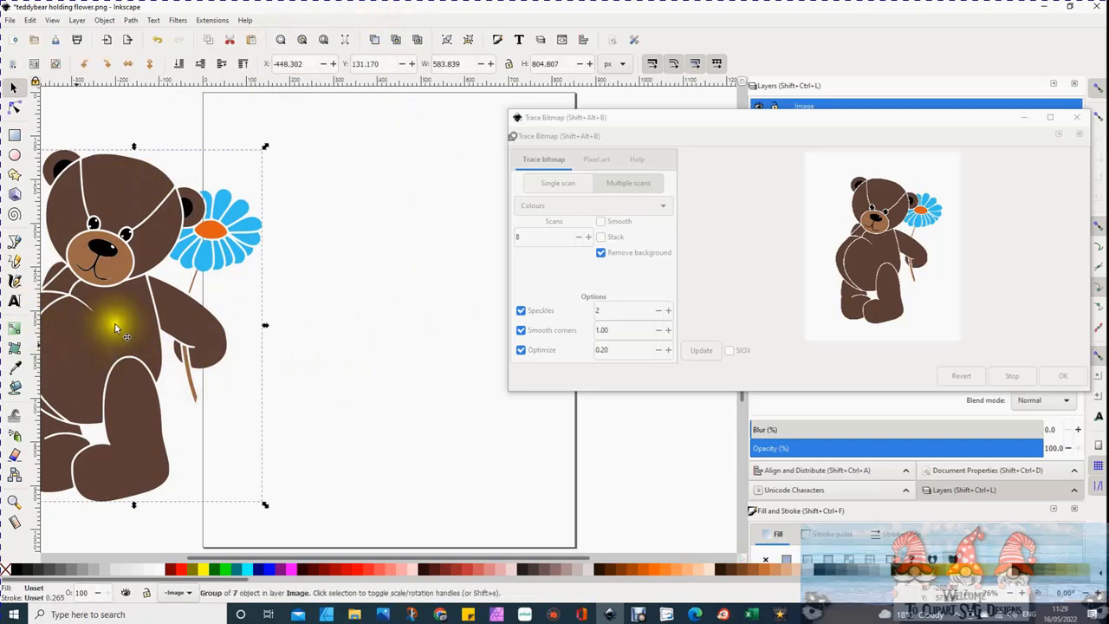
click(469, 41)
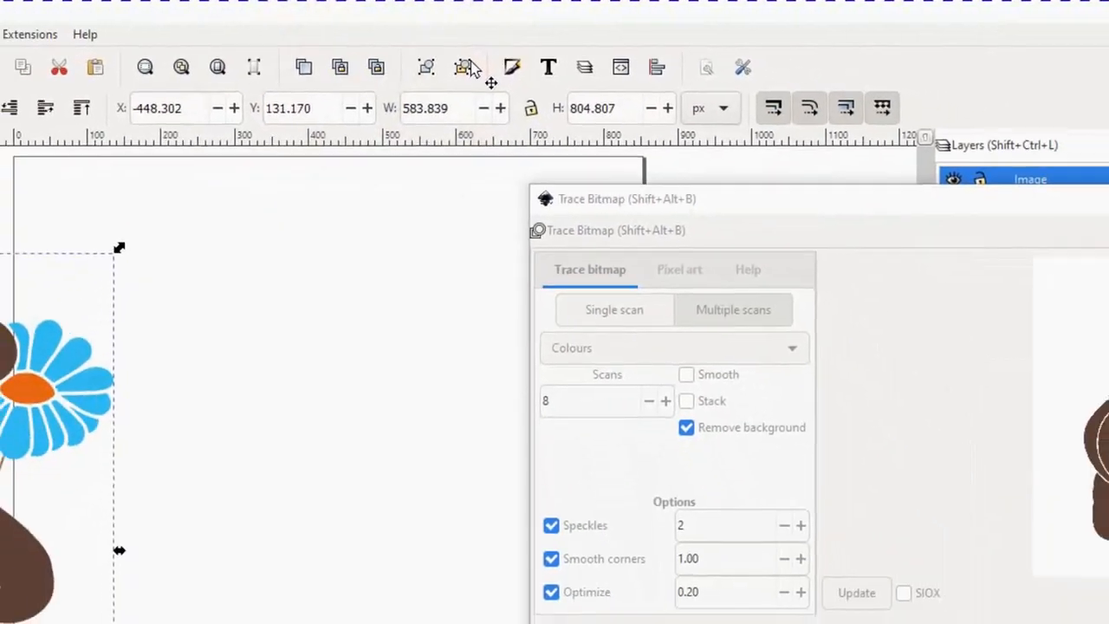
click(471, 80)
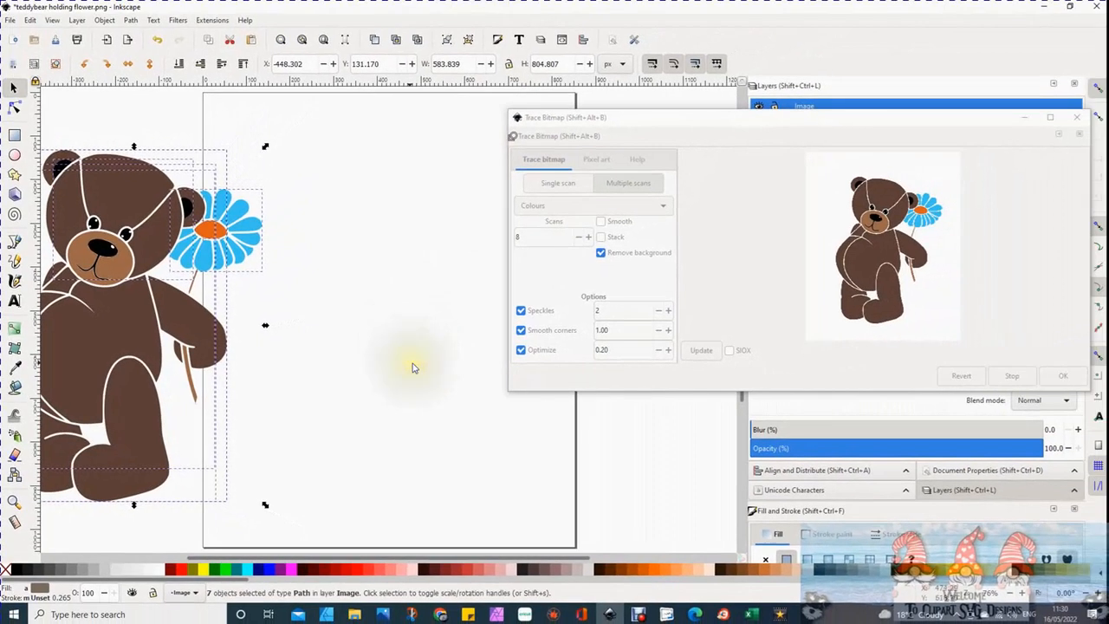
click(451, 14)
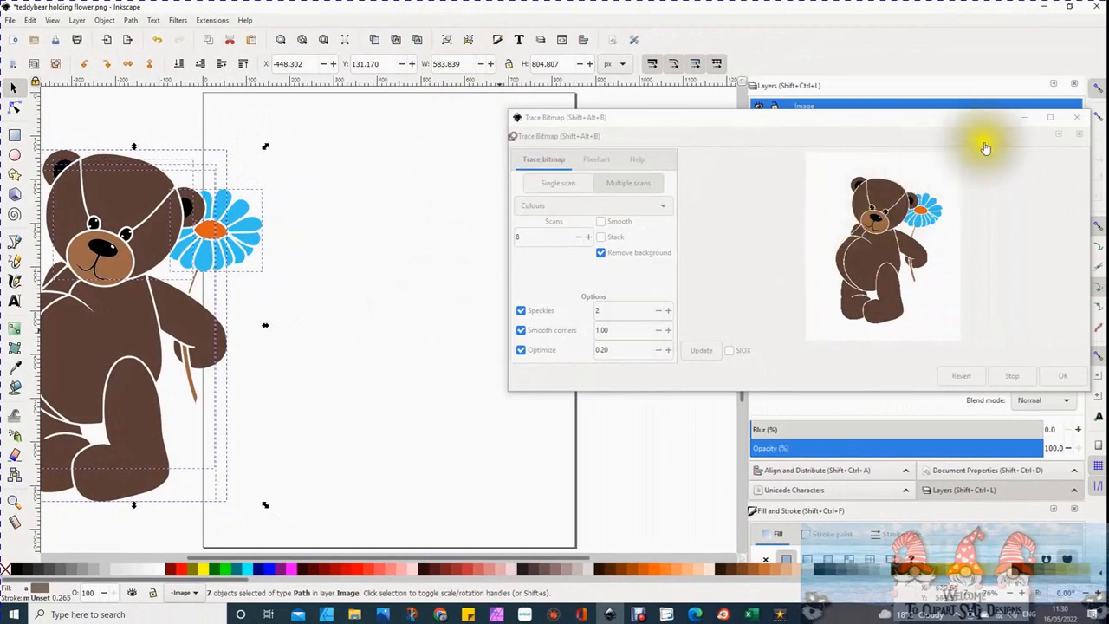
click(1078, 122)
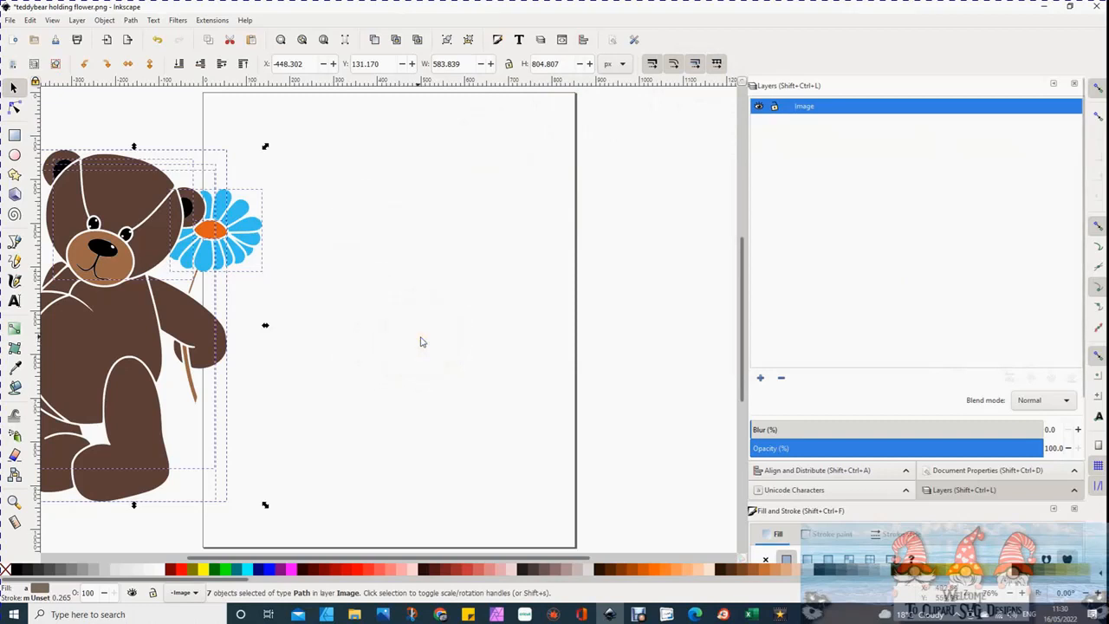
click(417, 351)
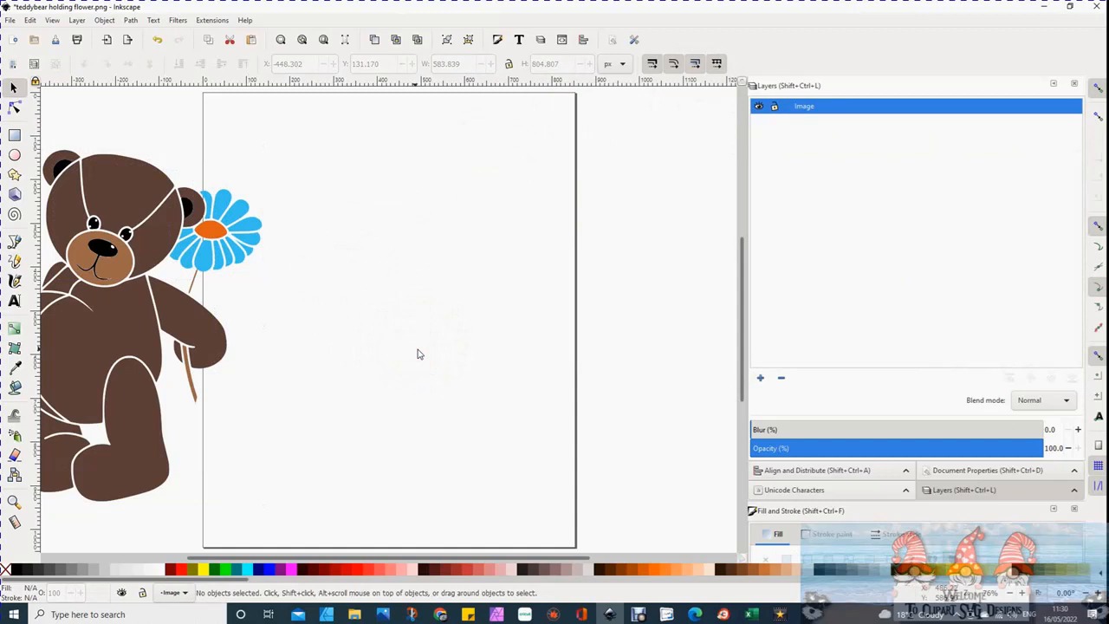
Move the dark brown body path away from the other traced colours onto the page, at about X 243, Y 110 px.
click(119, 321)
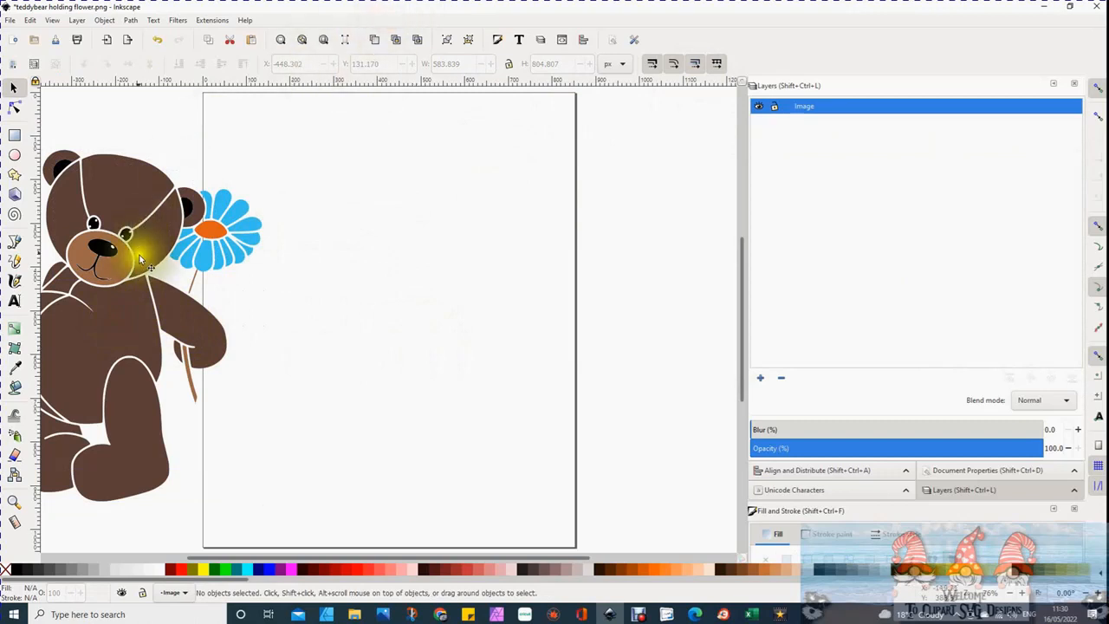
click(117, 320)
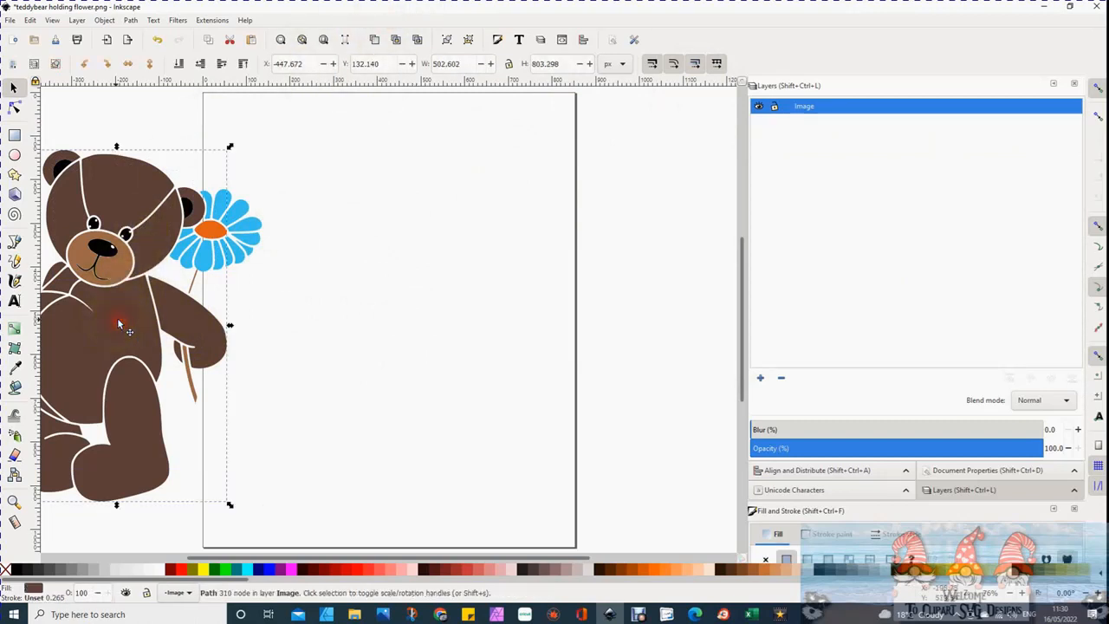
drag(120, 324, 212, 329)
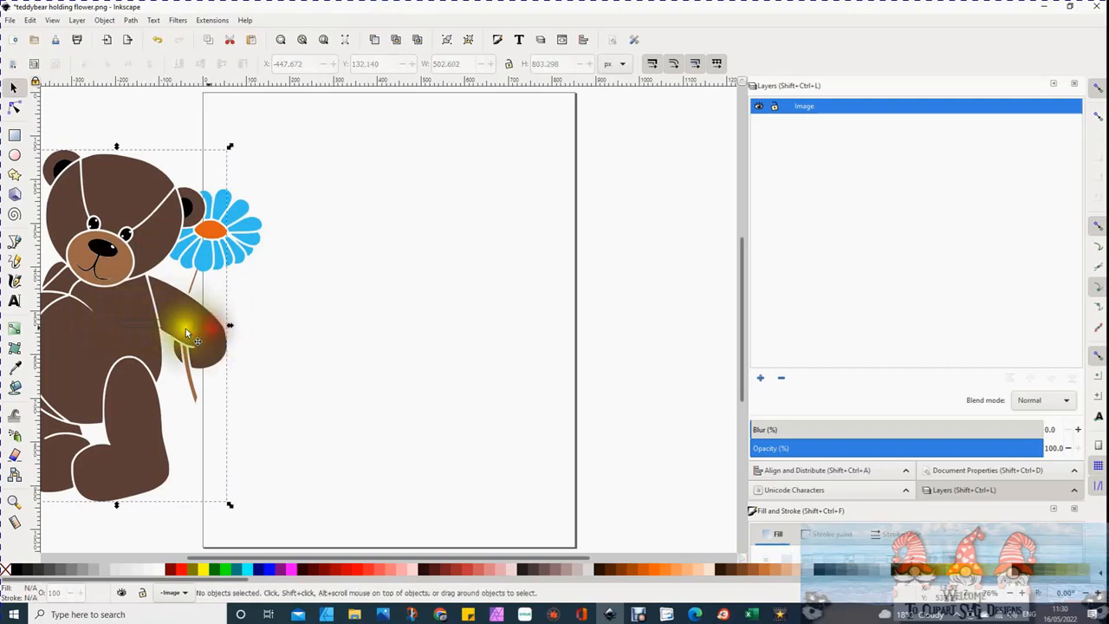
click(129, 326)
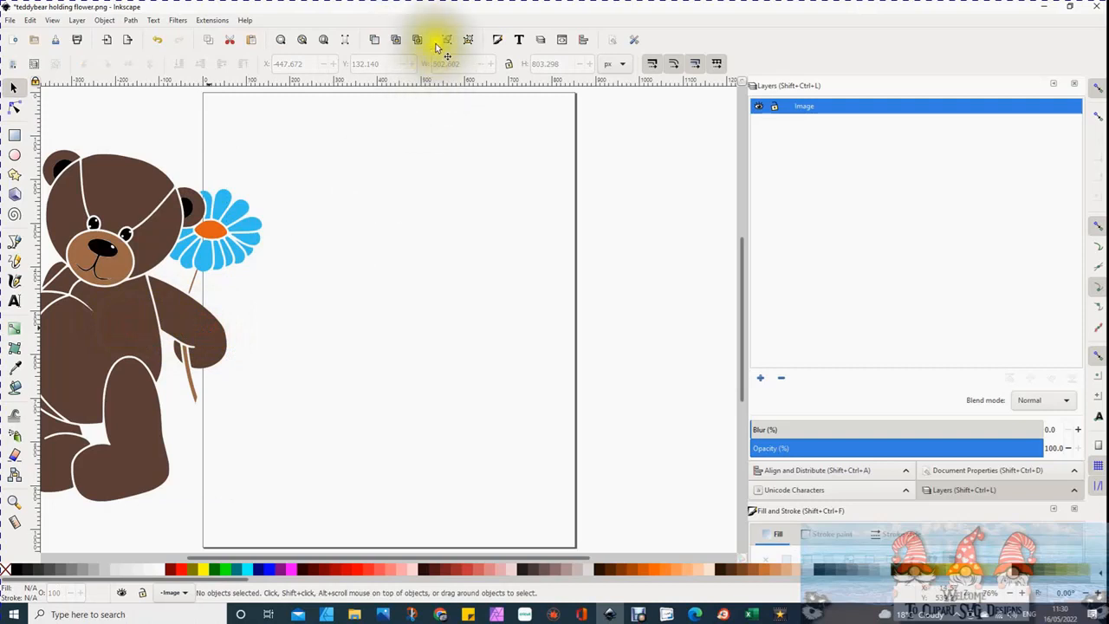
click(408, 8)
click(101, 349)
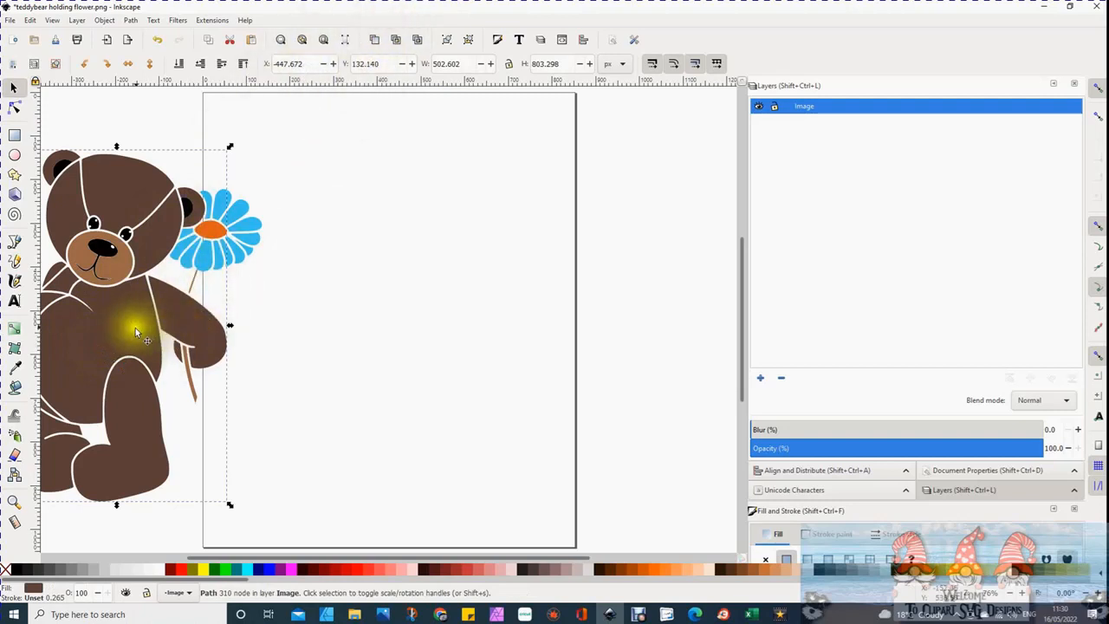
drag(135, 326, 143, 326)
drag(188, 333, 439, 322)
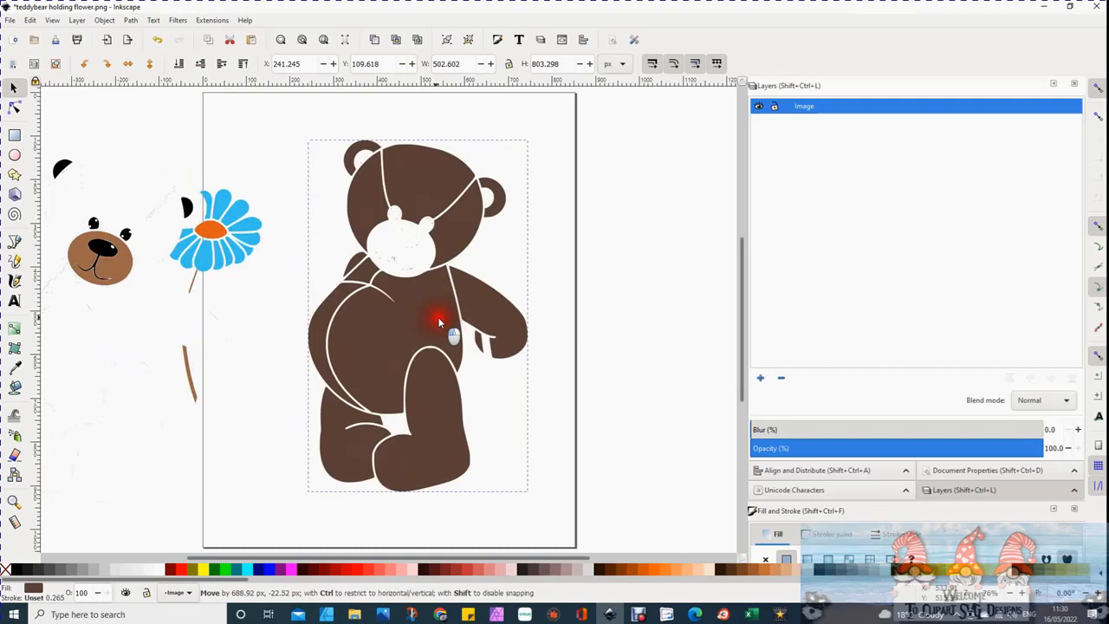
drag(439, 322, 440, 321)
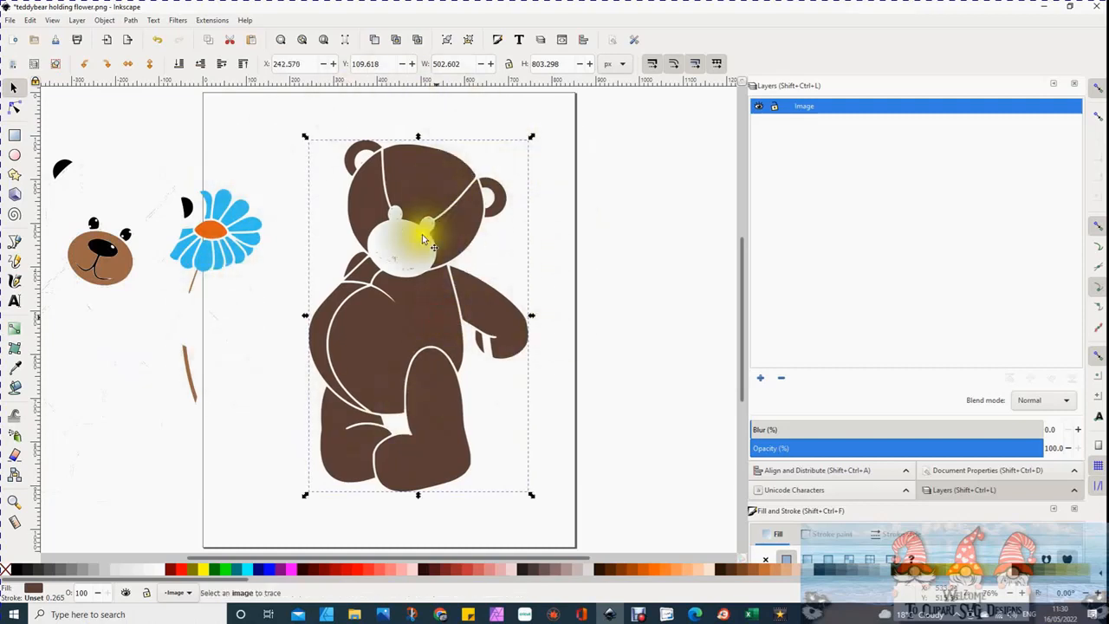
Edit the brown body path's nodes and delete the stray speck inside the opening of the bear's left-hand ear.
click(16, 108)
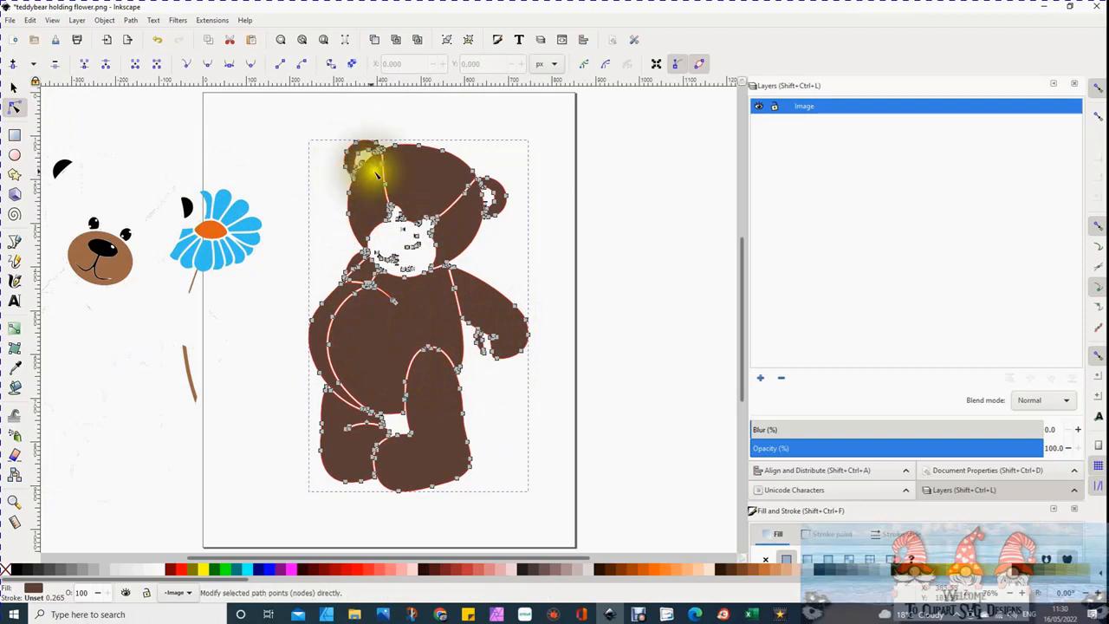
ctrl+scroll(335, 188, up, 2)
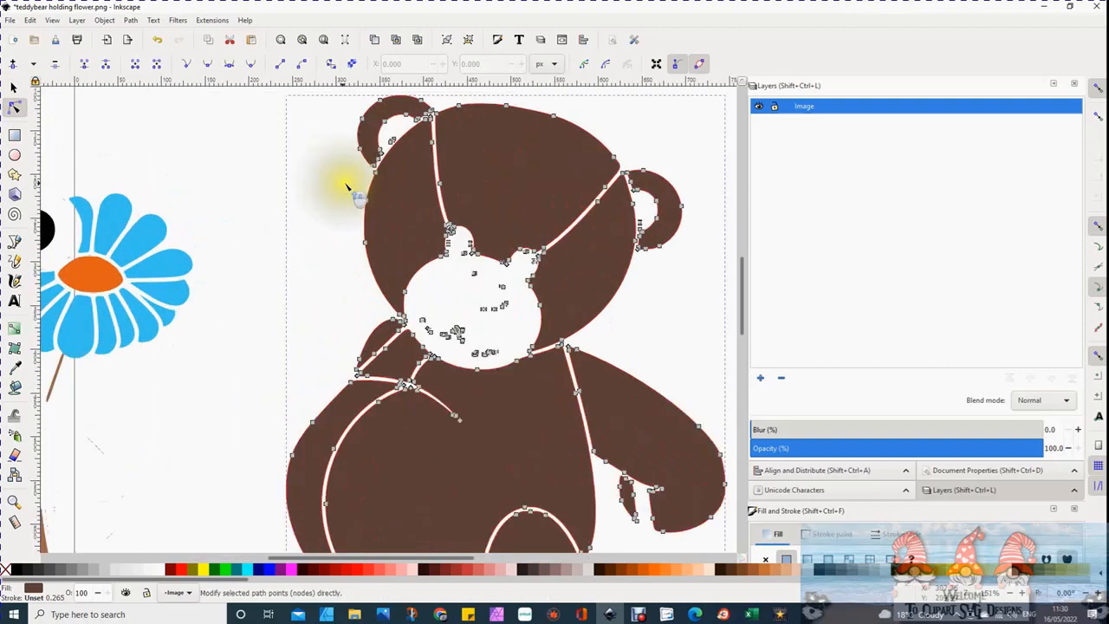
ctrl+scroll(349, 181, up, 2)
scroll(364, 201, up, 4)
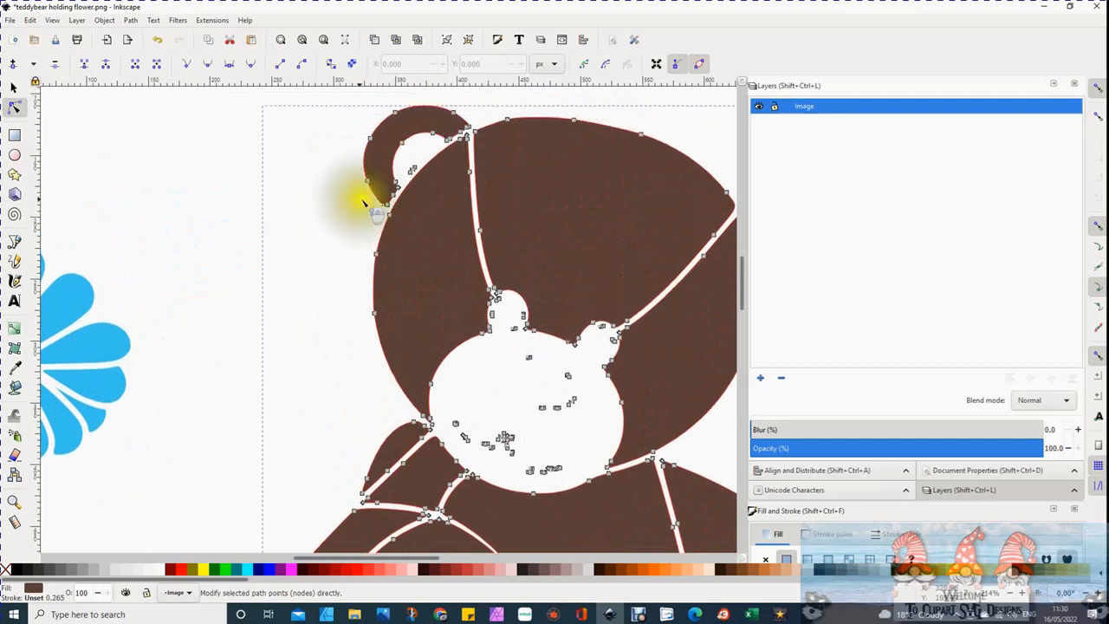
ctrl+scroll(312, 235, up, 1)
ctrl+scroll(312, 236, up, 1)
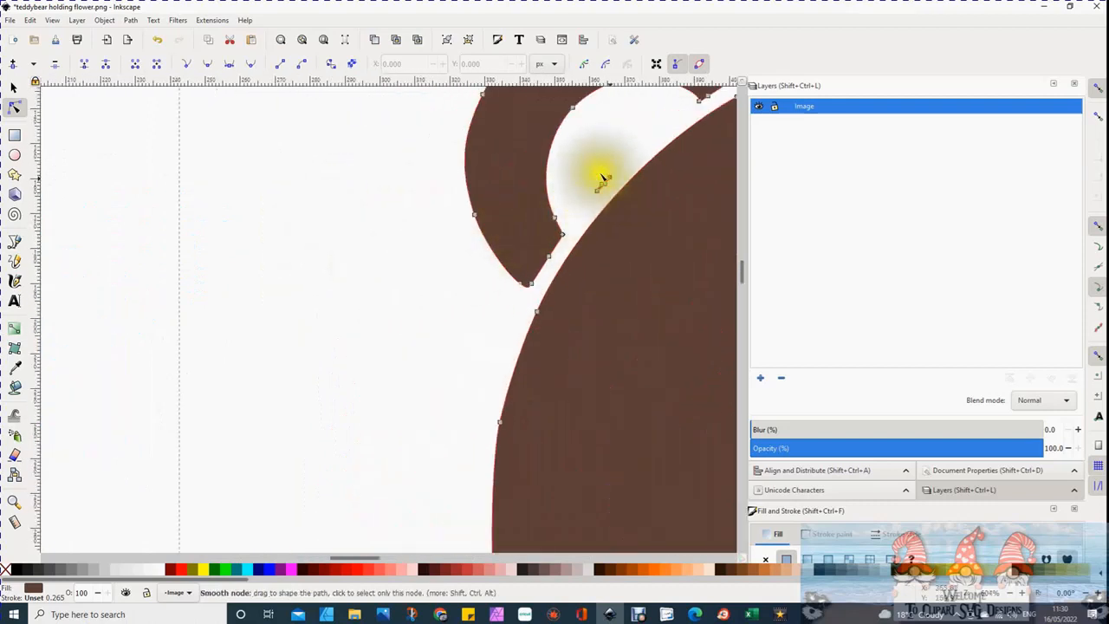
drag(571, 147, 626, 212)
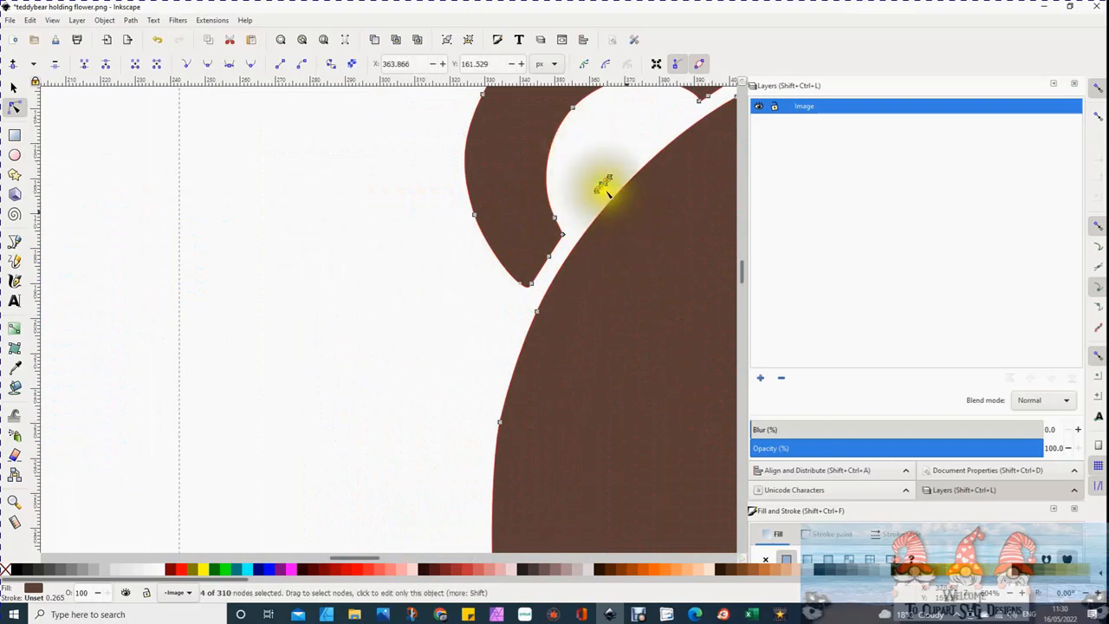
click(347, 304)
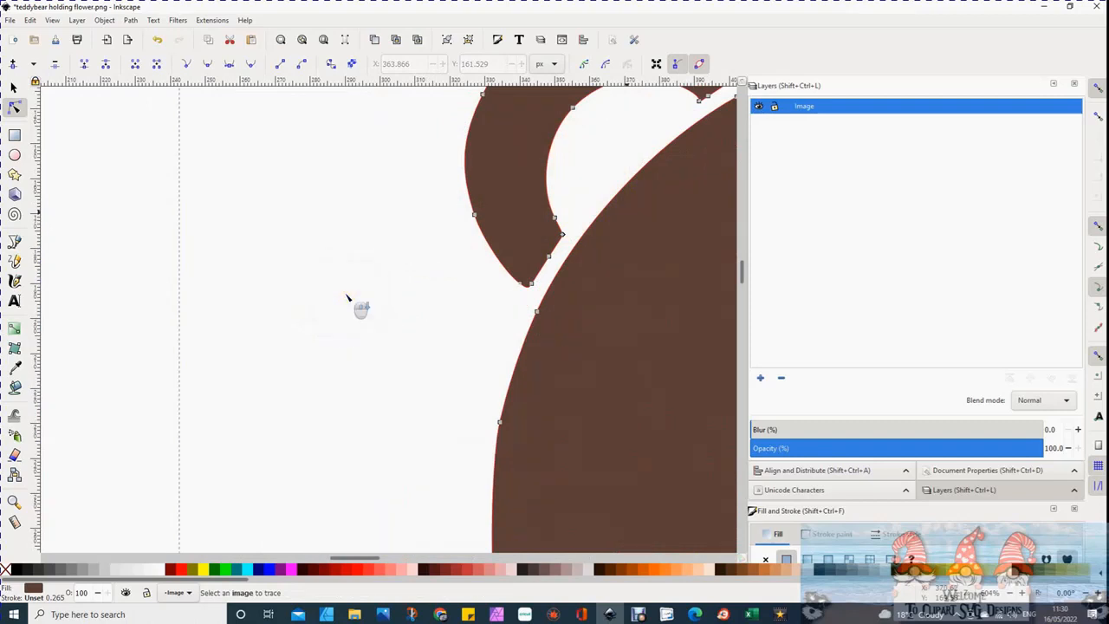
click(350, 293)
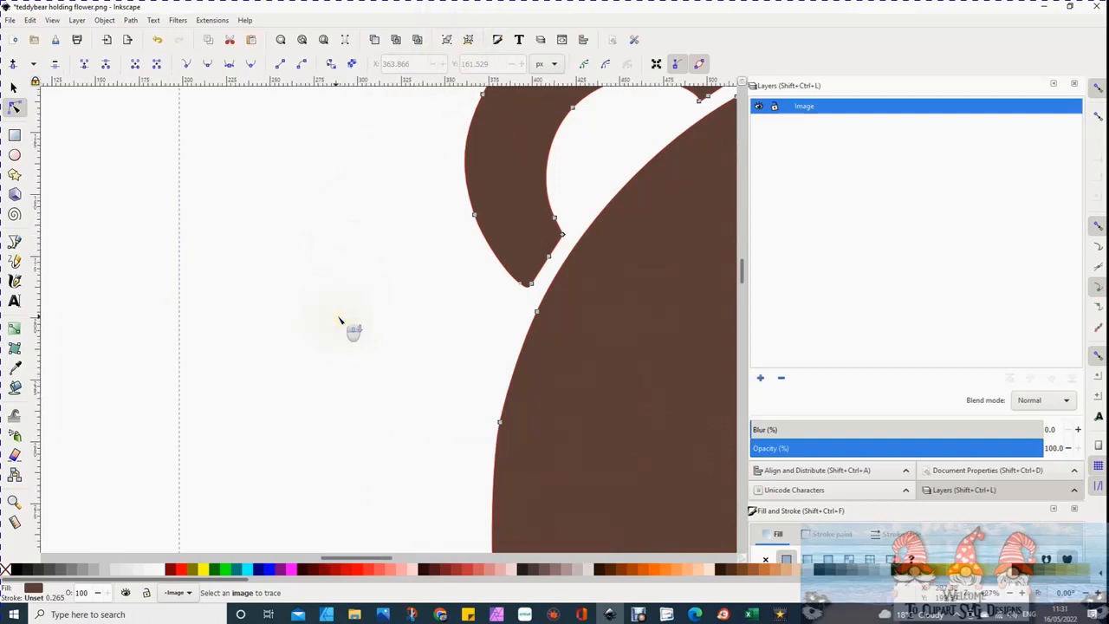
Delete the four nodes of the stray speck inside the opening of the bear's right-hand ear.
scroll(352, 322, down, 4)
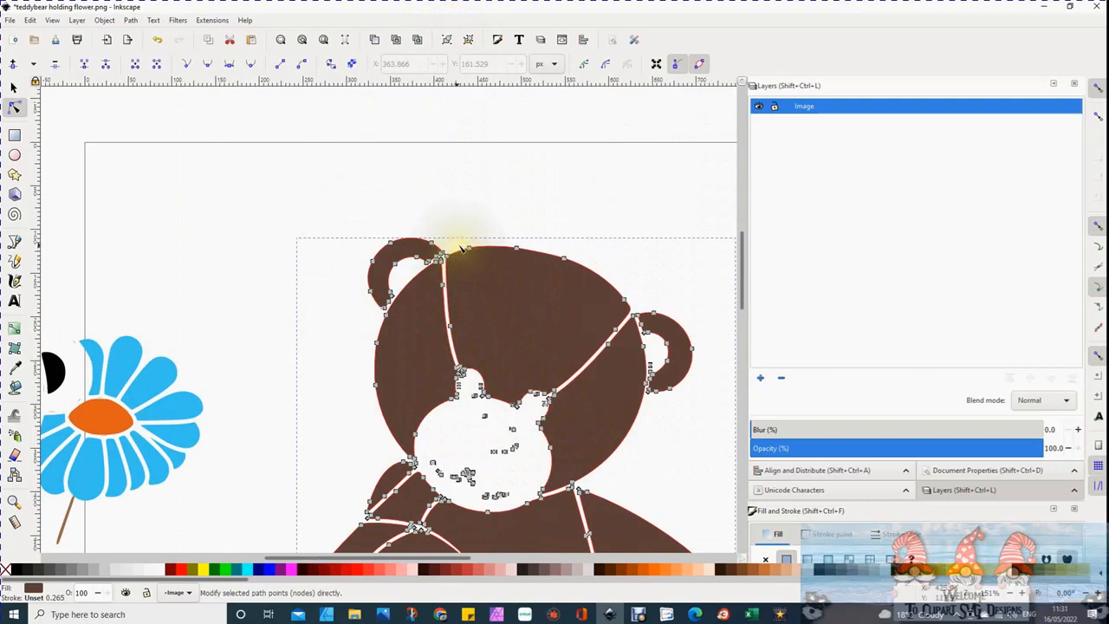
scroll(461, 248, up, 4)
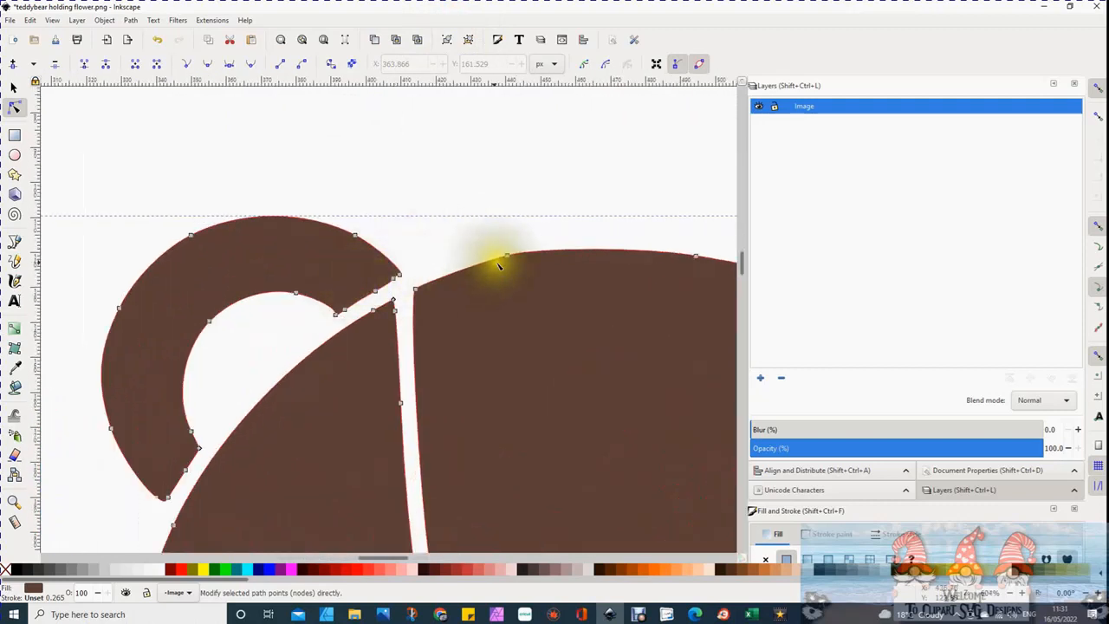
key(space)
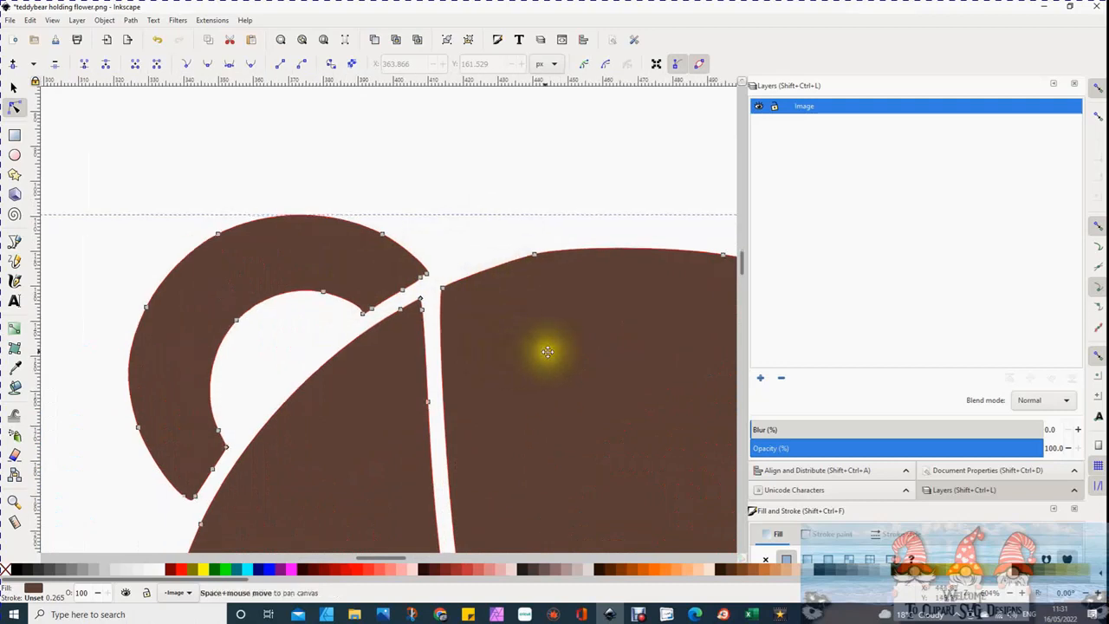
drag(547, 351, 235, 257)
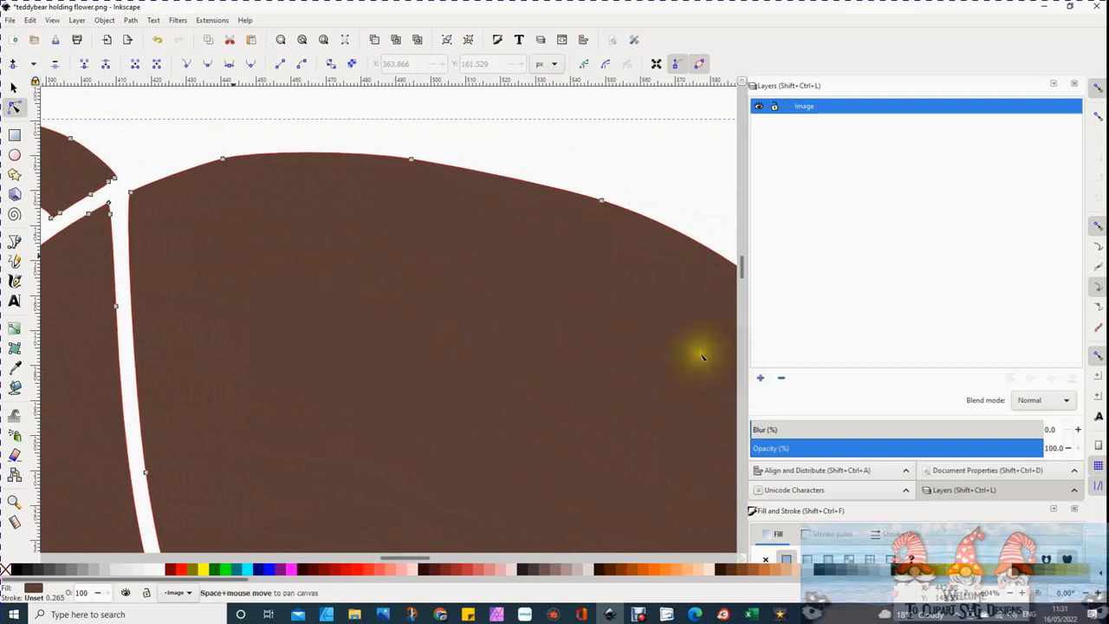
key(space)
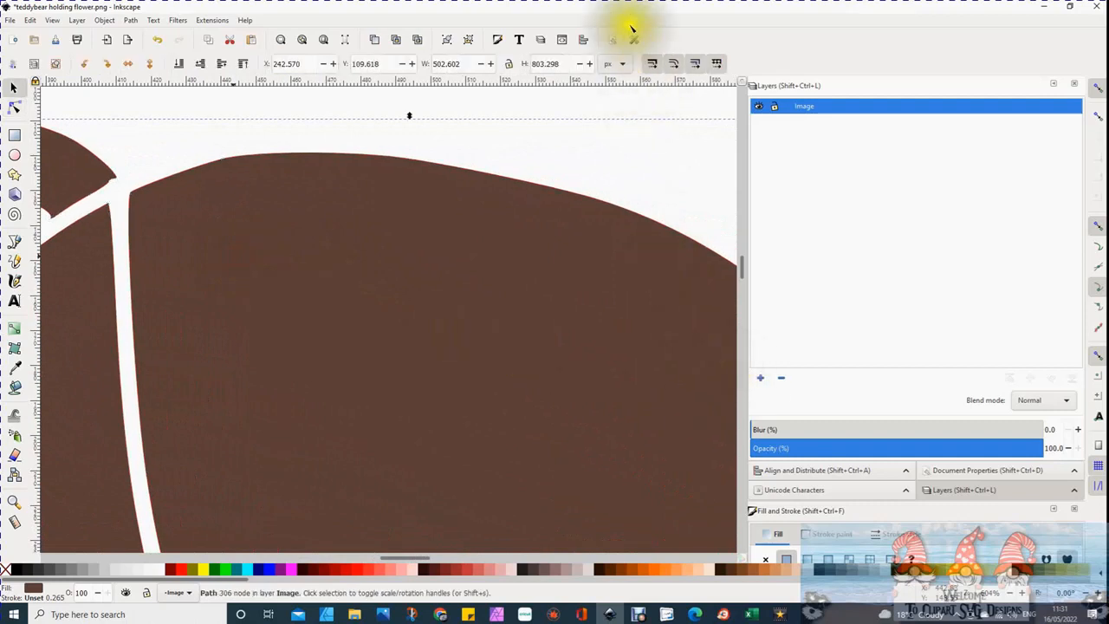
key(space)
drag(653, 372, 294, 158)
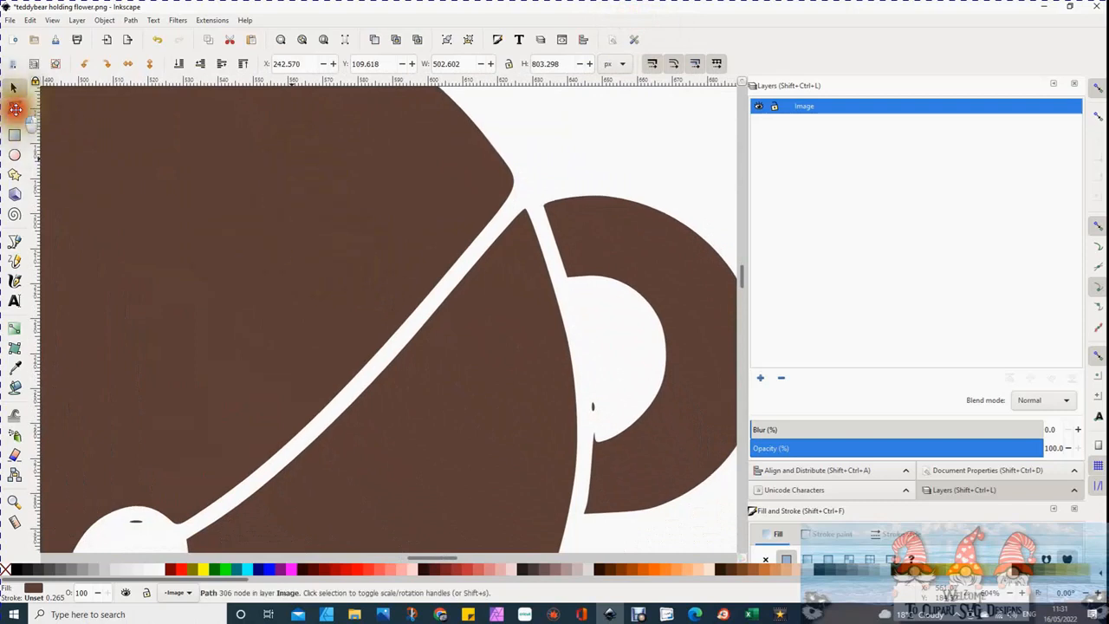
click(14, 108)
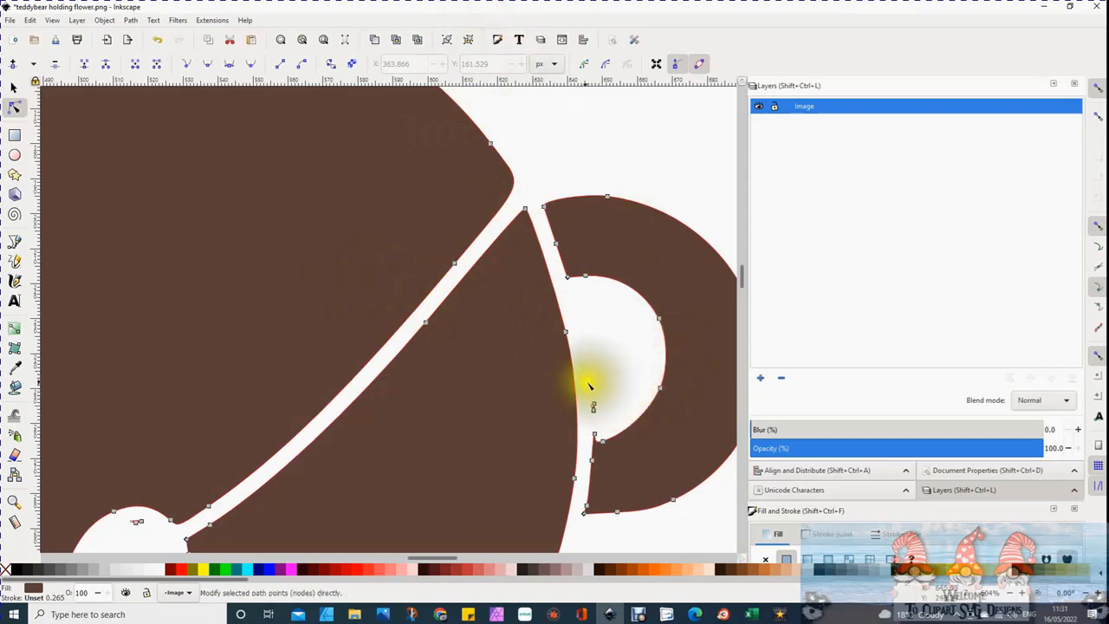
drag(587, 391, 618, 436)
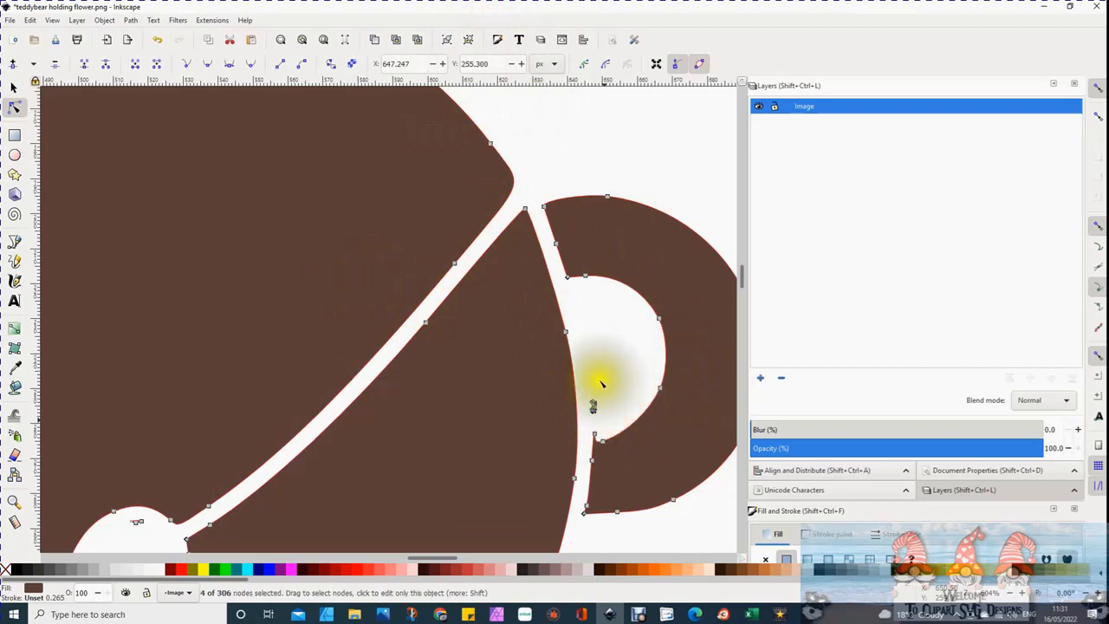
key(Delete)
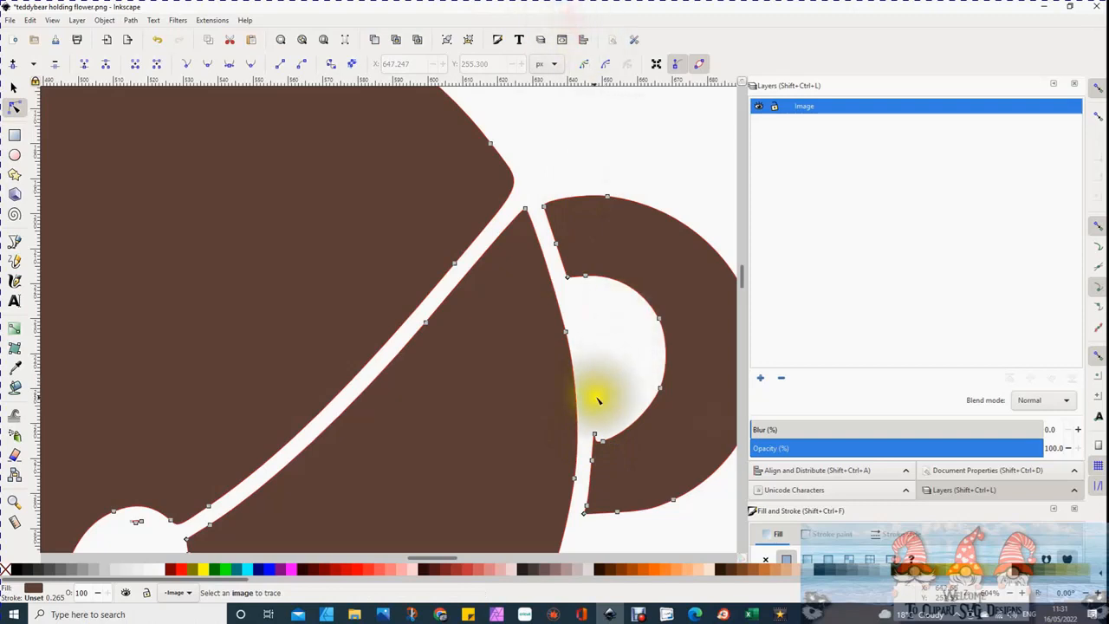
Insert a node on the path edge below the spike at the right-hand ear's lower inner corner, at about X 647.2, Y 265.6 px.
ctrl+scroll(609, 409, up, 2)
ctrl+scroll(610, 409, up, 2)
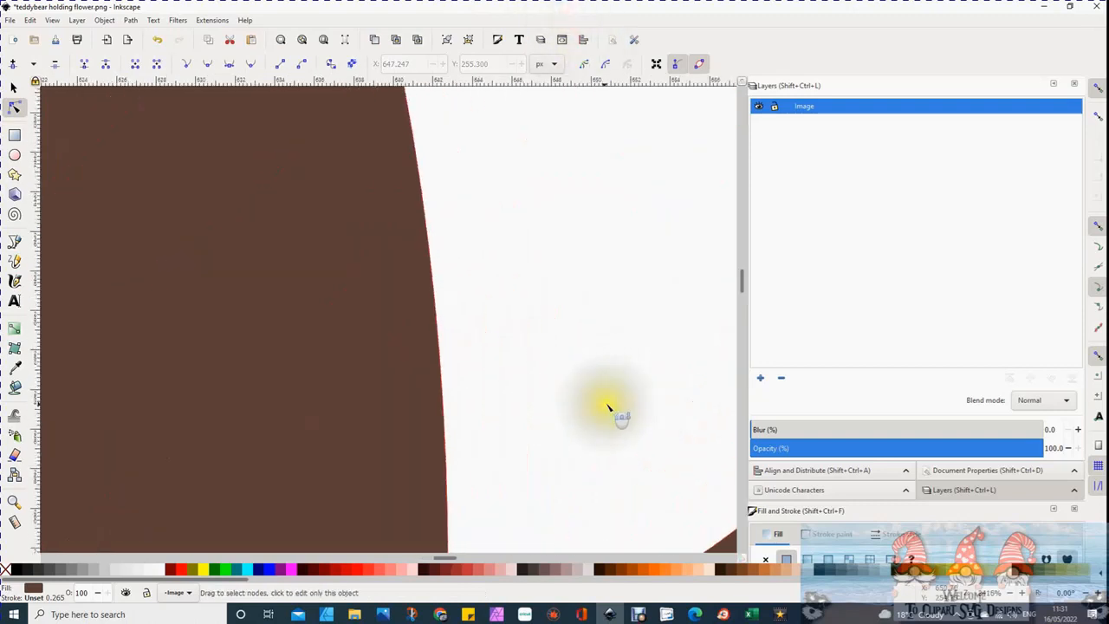
scroll(609, 409, down, 3)
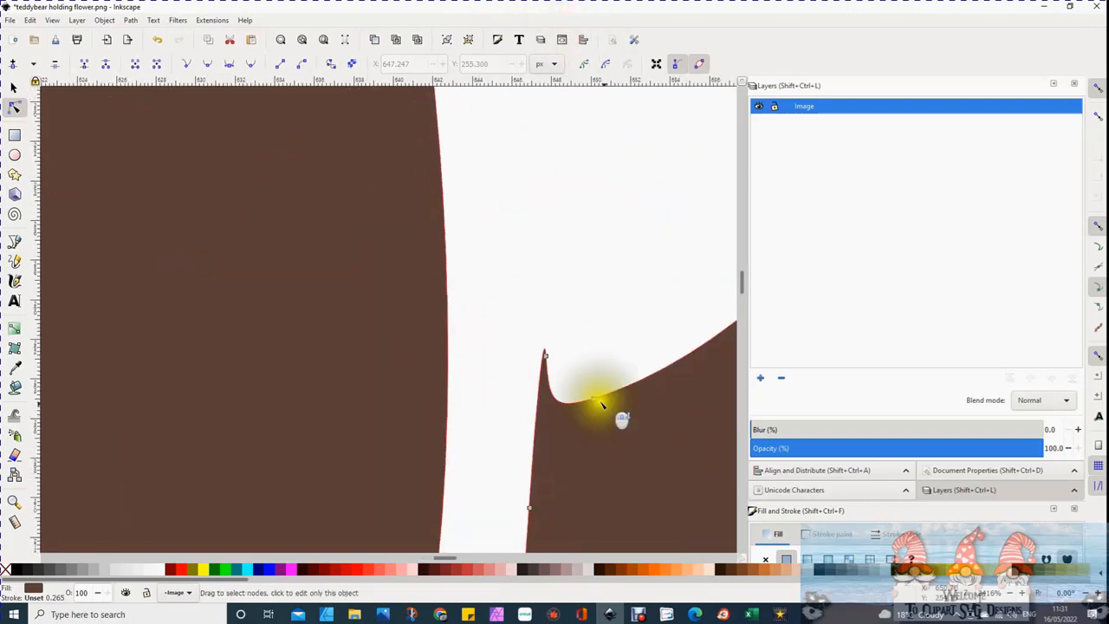
click(546, 357)
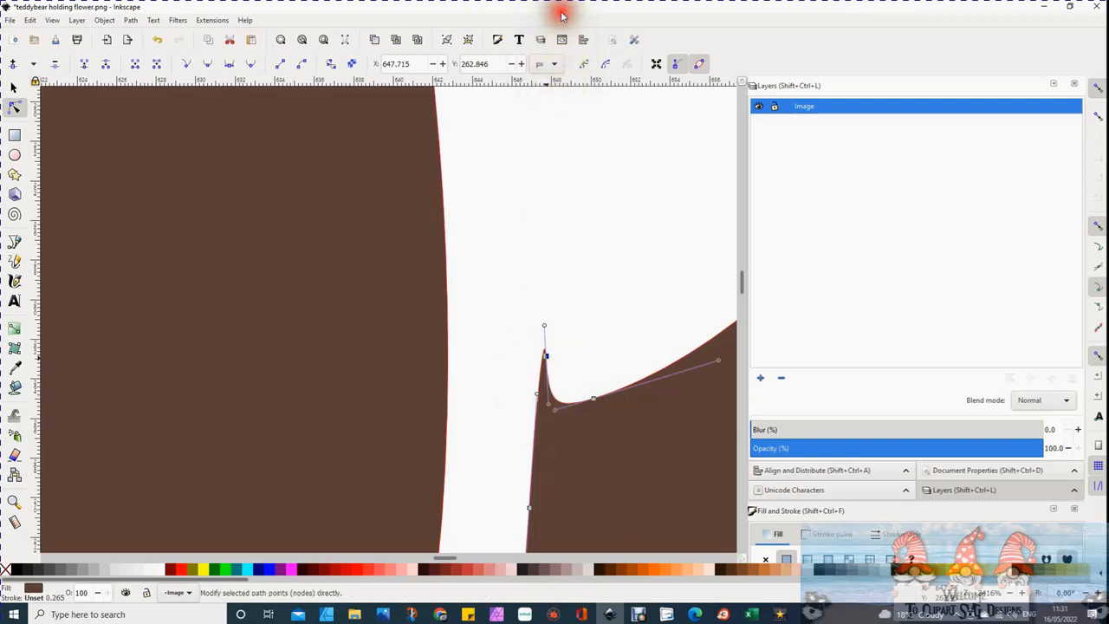
click(540, 421)
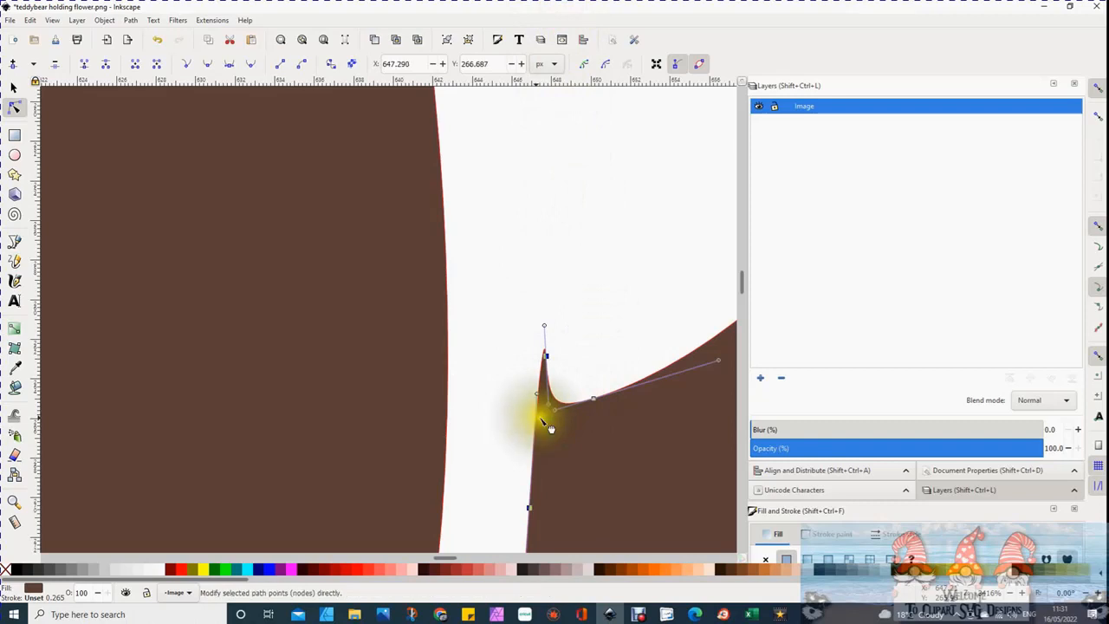
click(542, 422)
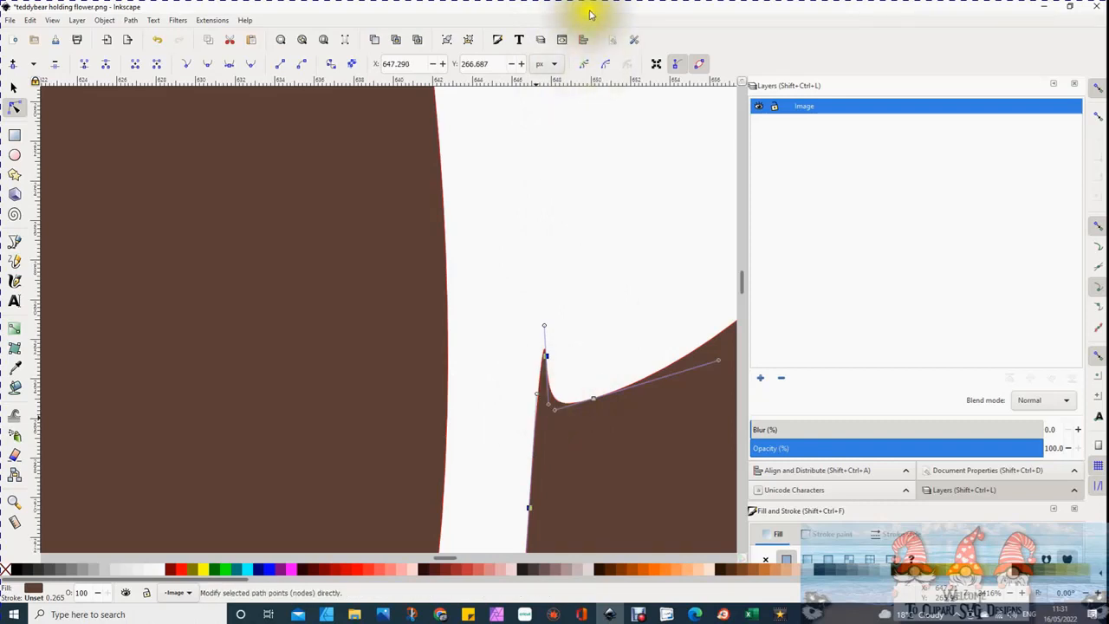
click(542, 413)
double_click(540, 411)
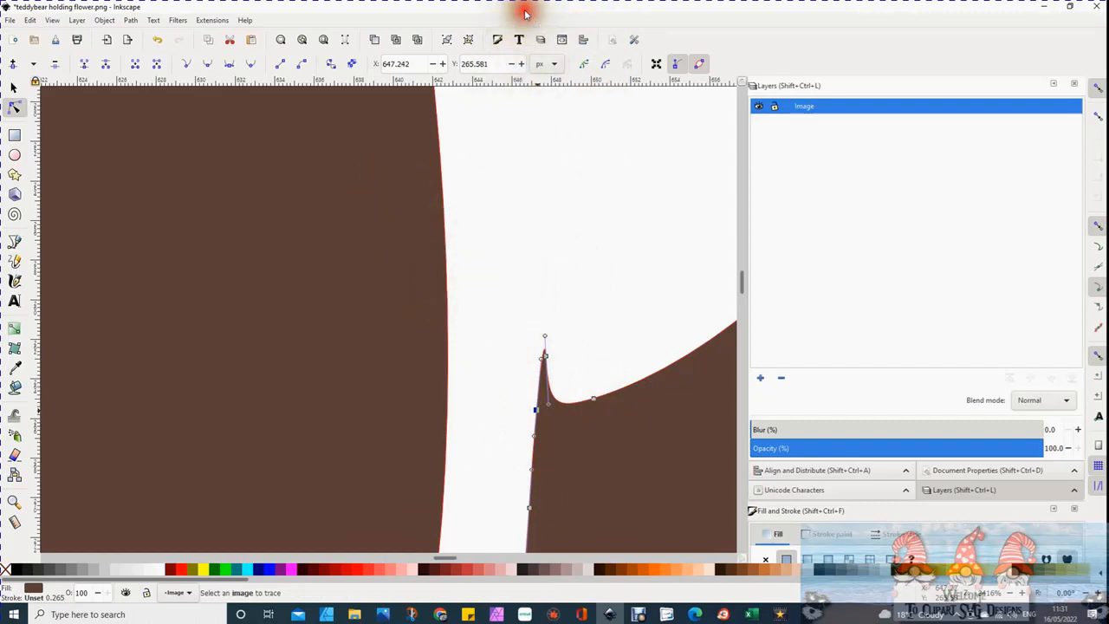
Delete the spike's tip node and reshape the adjoining curve handles into a clean corner on the right-hand ear.
drag(520, 321, 590, 407)
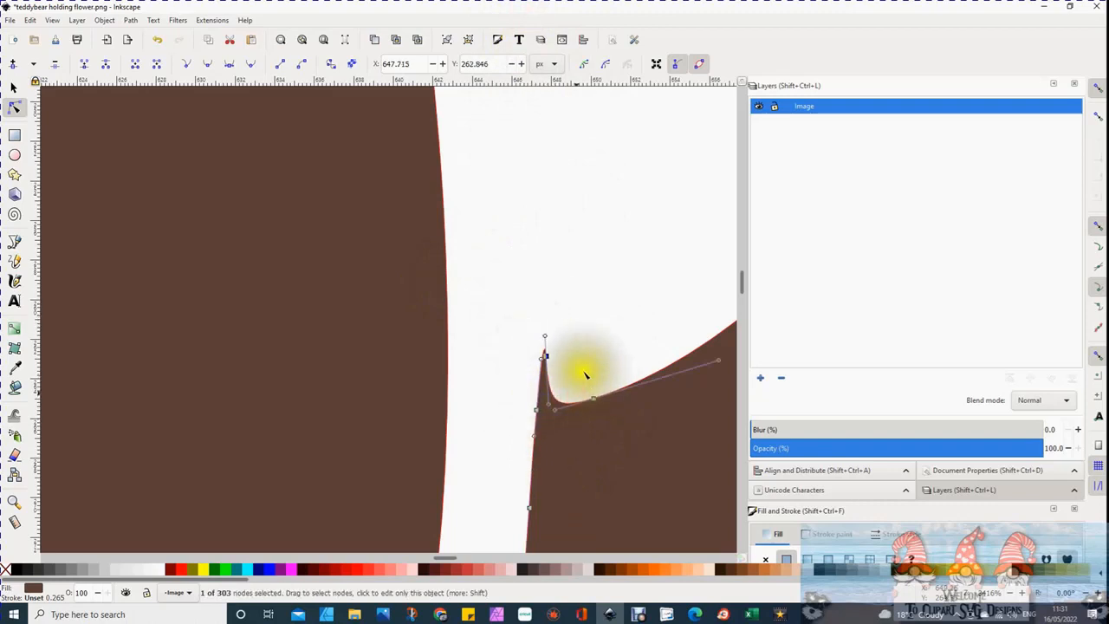
key(Delete)
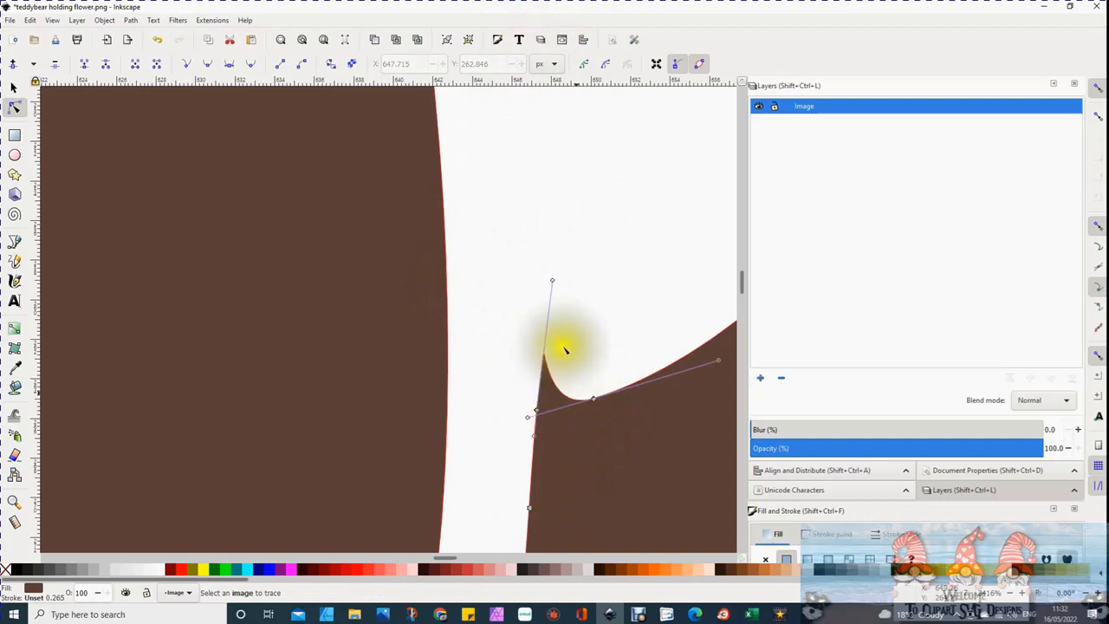
click(555, 281)
drag(555, 282, 551, 409)
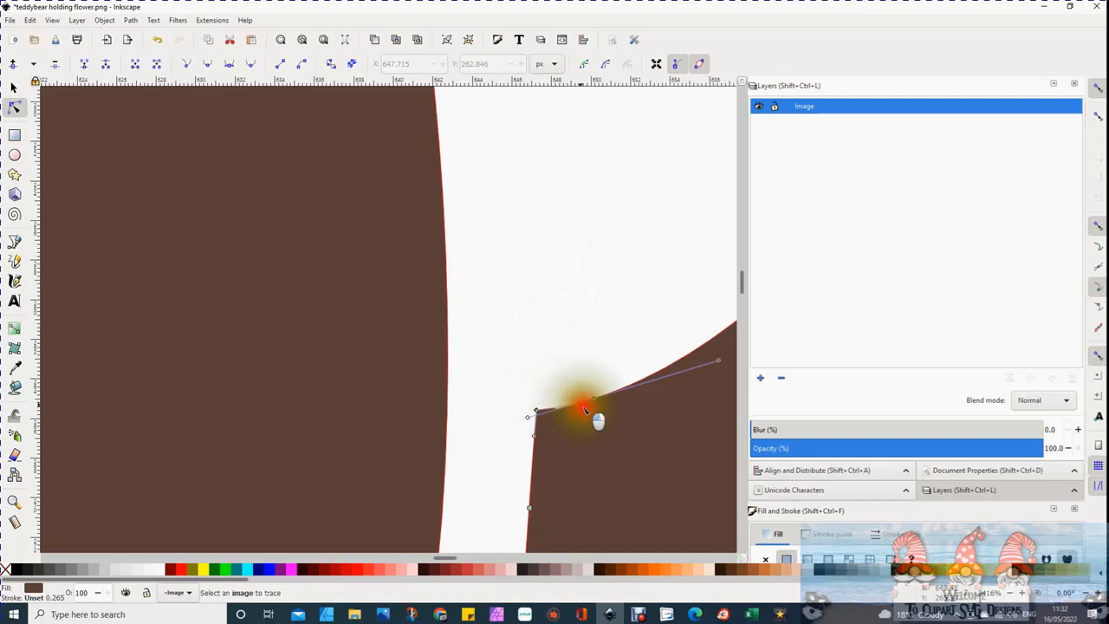
mouse_move(583, 409)
mouse_down()
mouse_move(539, 418)
mouse_move(573, 410)
mouse_up()
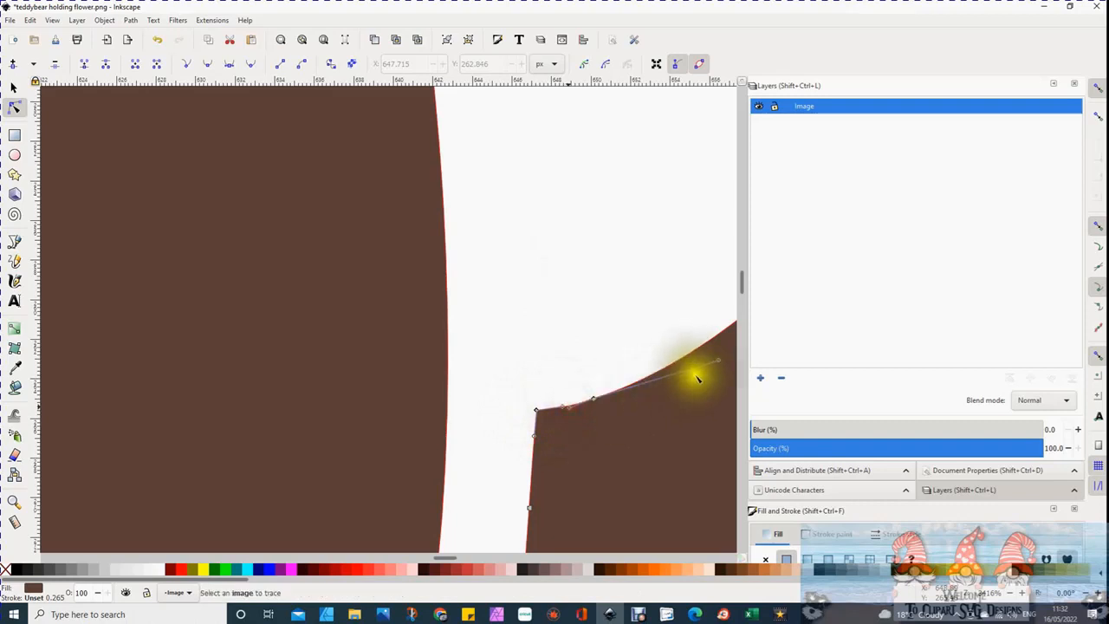
click(531, 421)
click(531, 421)
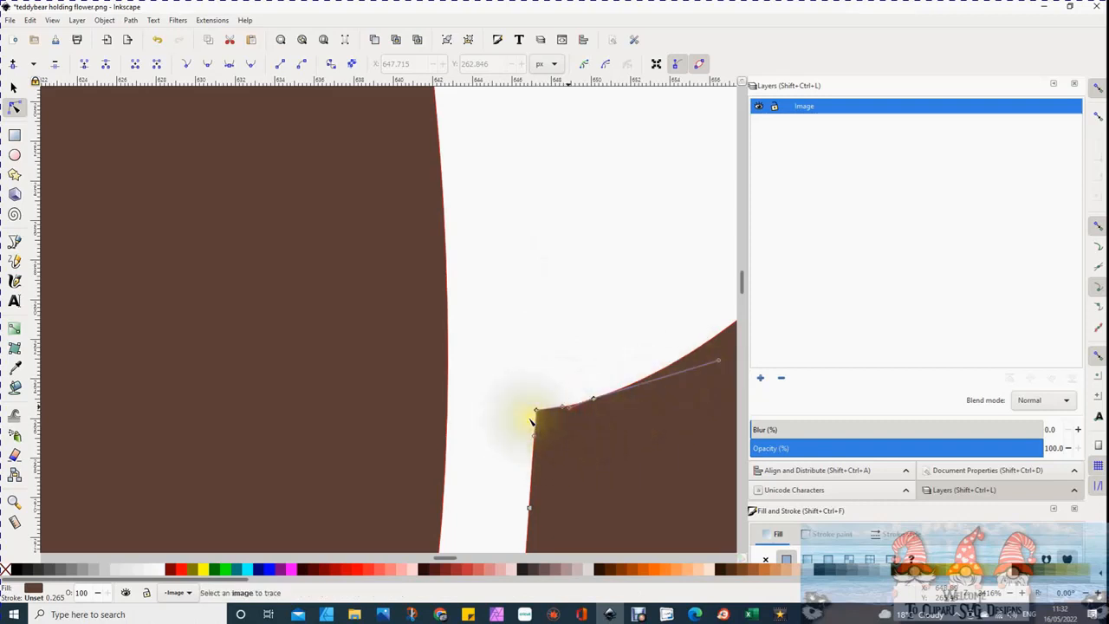
click(579, 16)
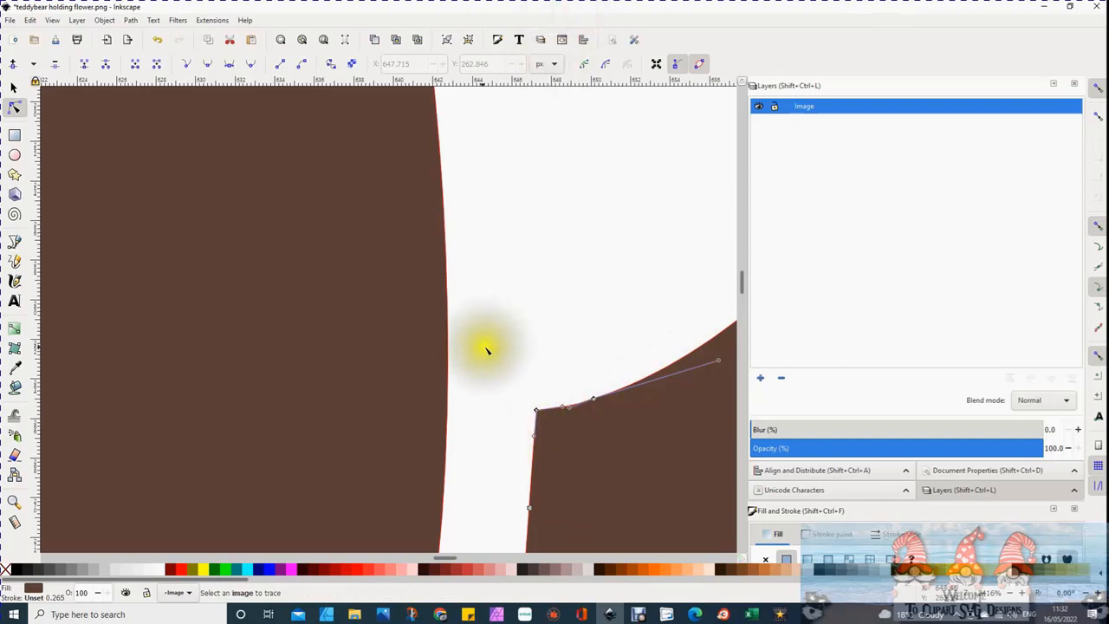
Delete the two stray specks inside the white opening of the bear's right-hand eye.
scroll(488, 347, down, 3)
scroll(489, 350, down, 6)
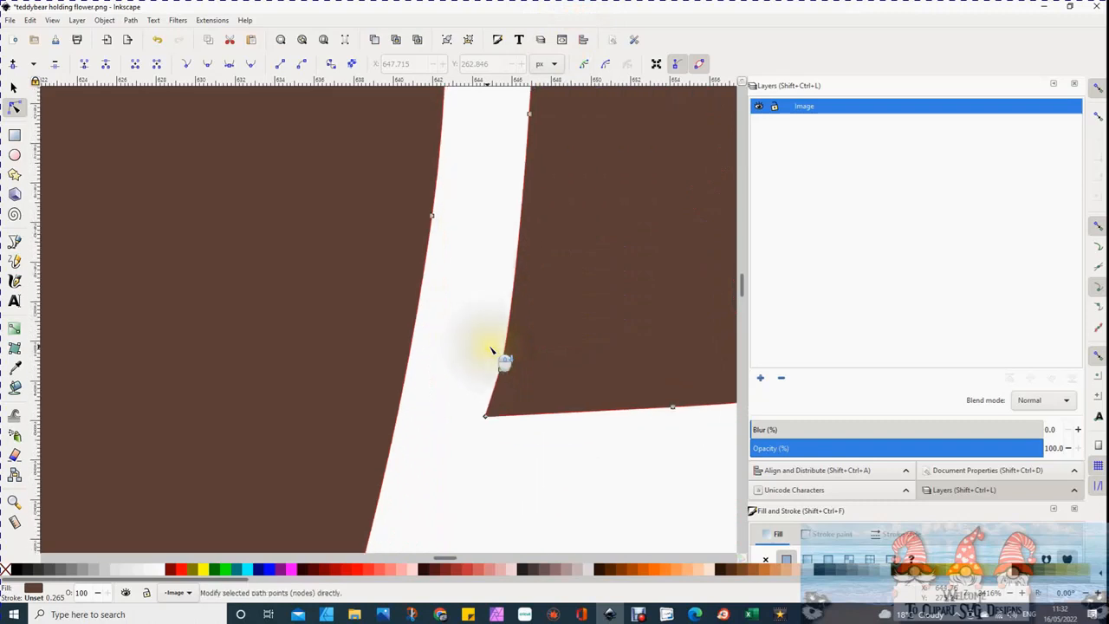
scroll(492, 350, down, 3)
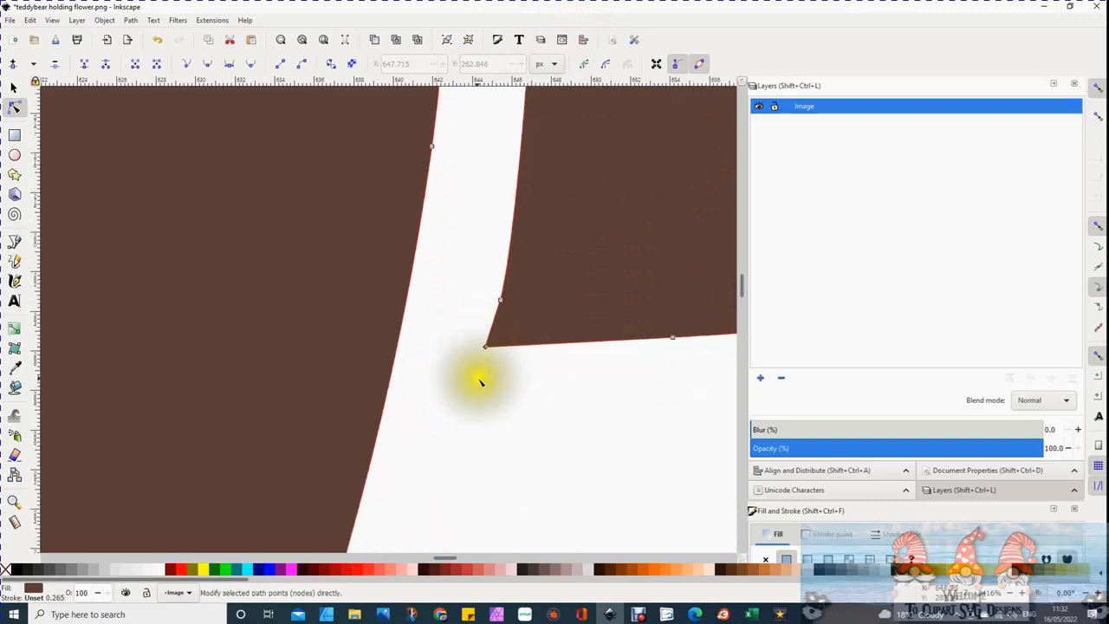
scroll(480, 382, down, 4)
scroll(479, 382, down, 1)
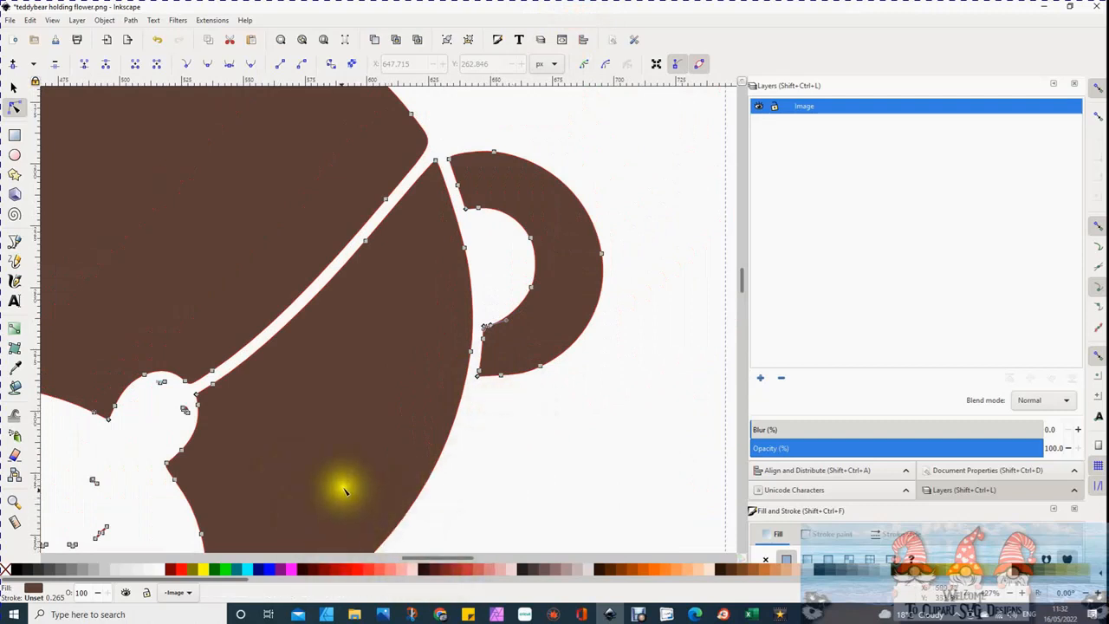
drag(350, 482, 604, 470)
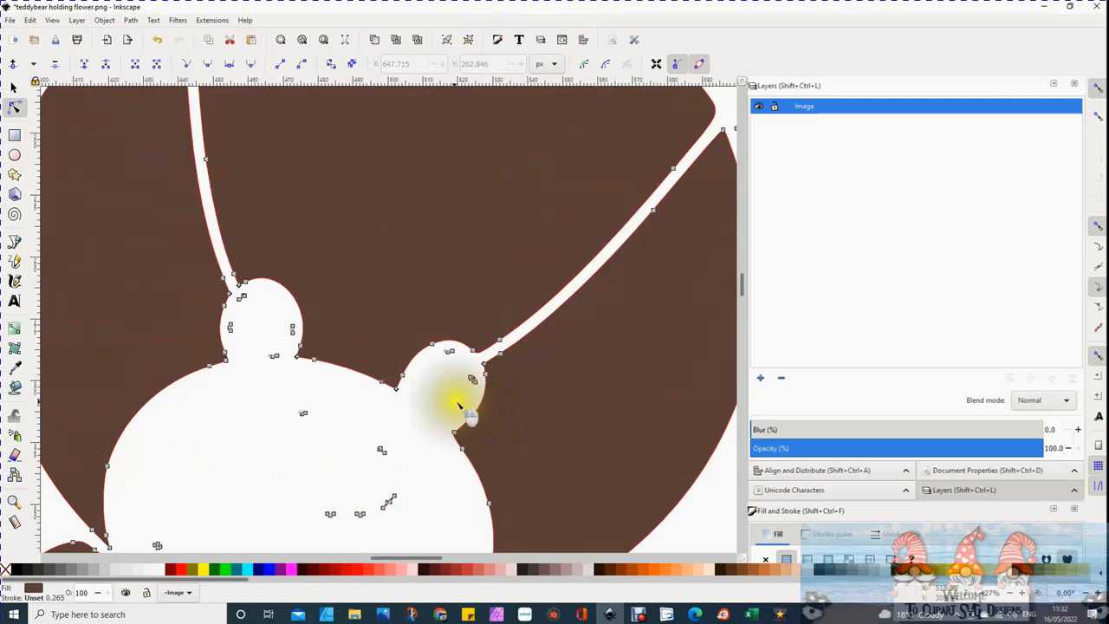
scroll(459, 403, up, 3)
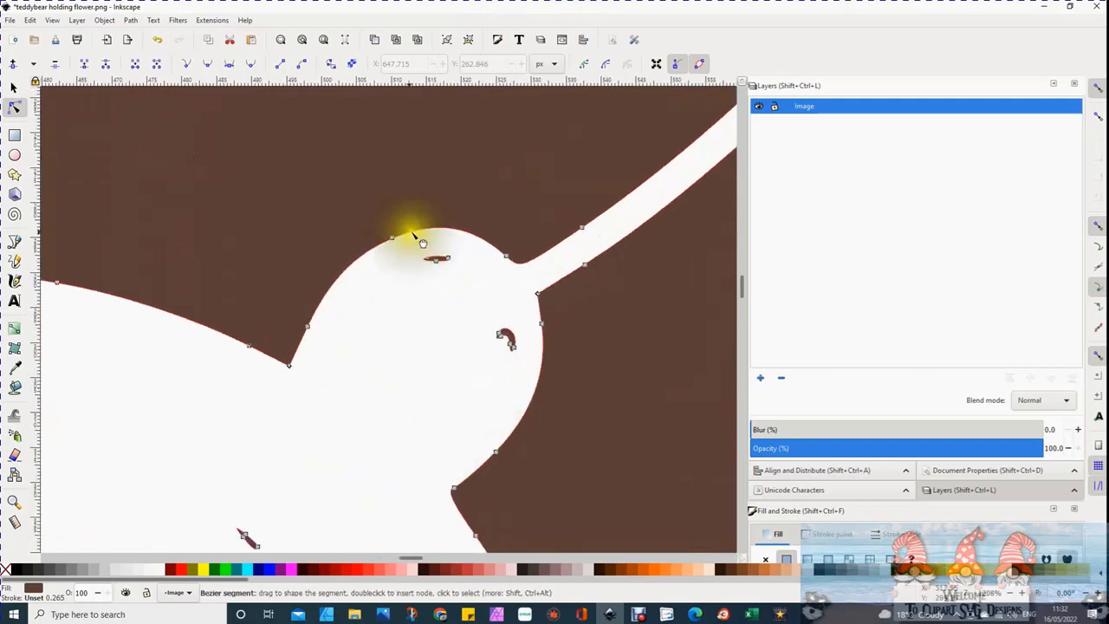
drag(413, 245, 456, 278)
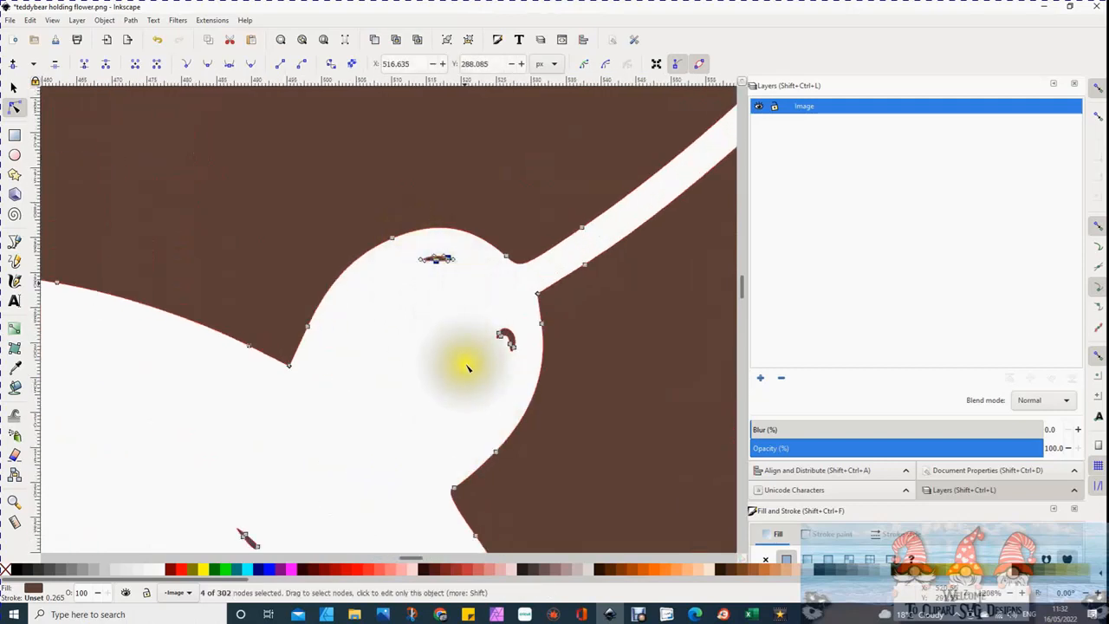
key(Delete)
drag(496, 331, 524, 371)
key(Delete)
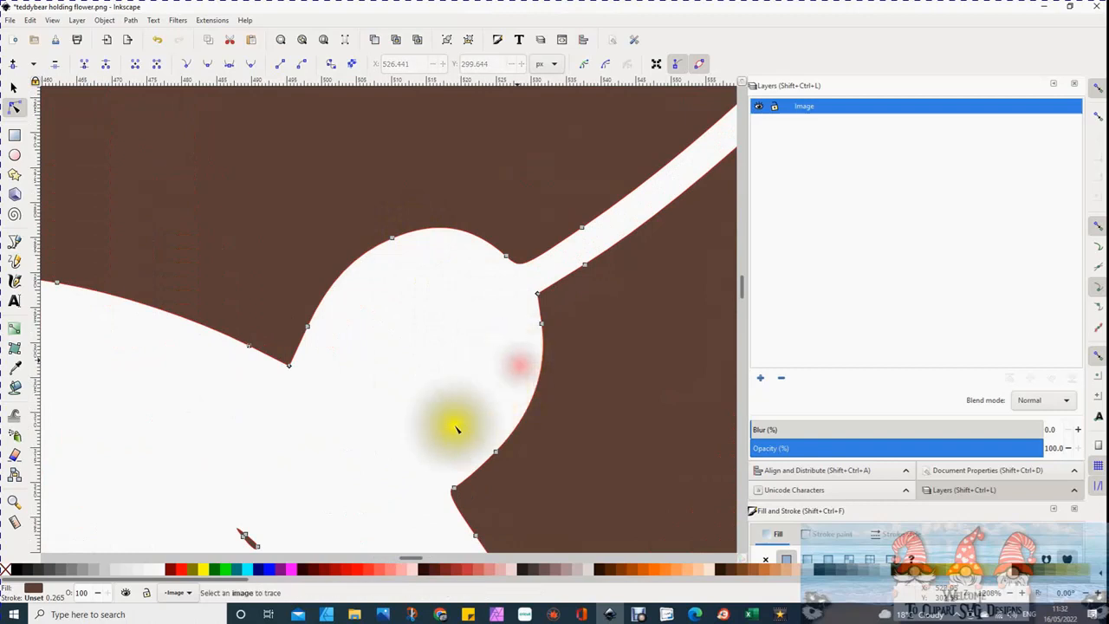
Select the brown body path for node editing and delete the short diagonal speck near the notch at the muzzle opening's right-hand edge.
drag(381, 448, 505, 164)
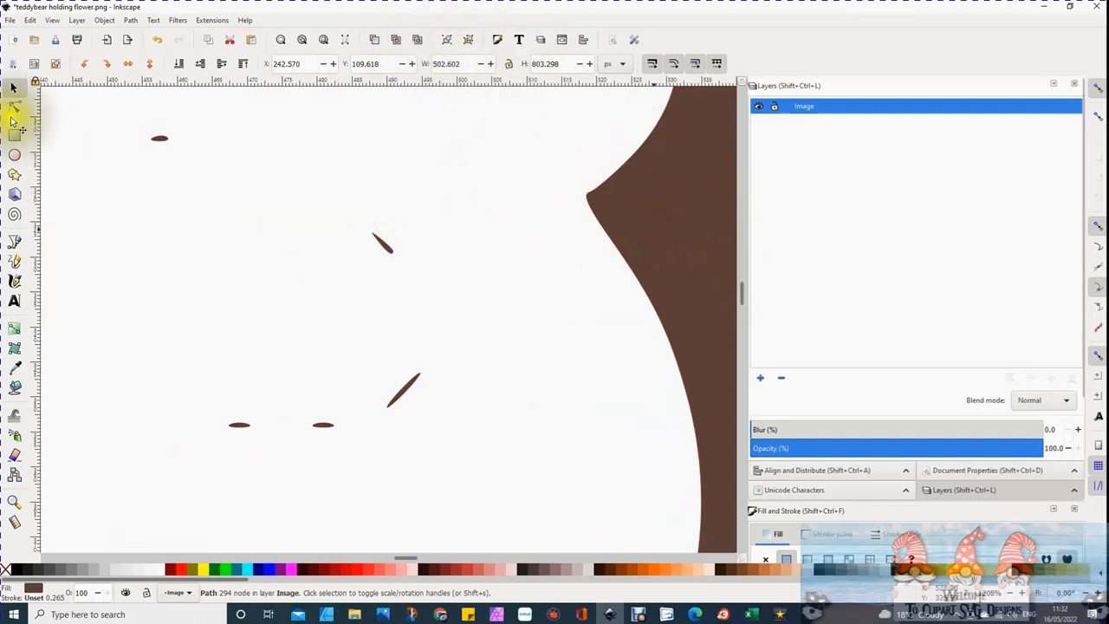
click(13, 108)
drag(323, 200, 440, 290)
key(s)
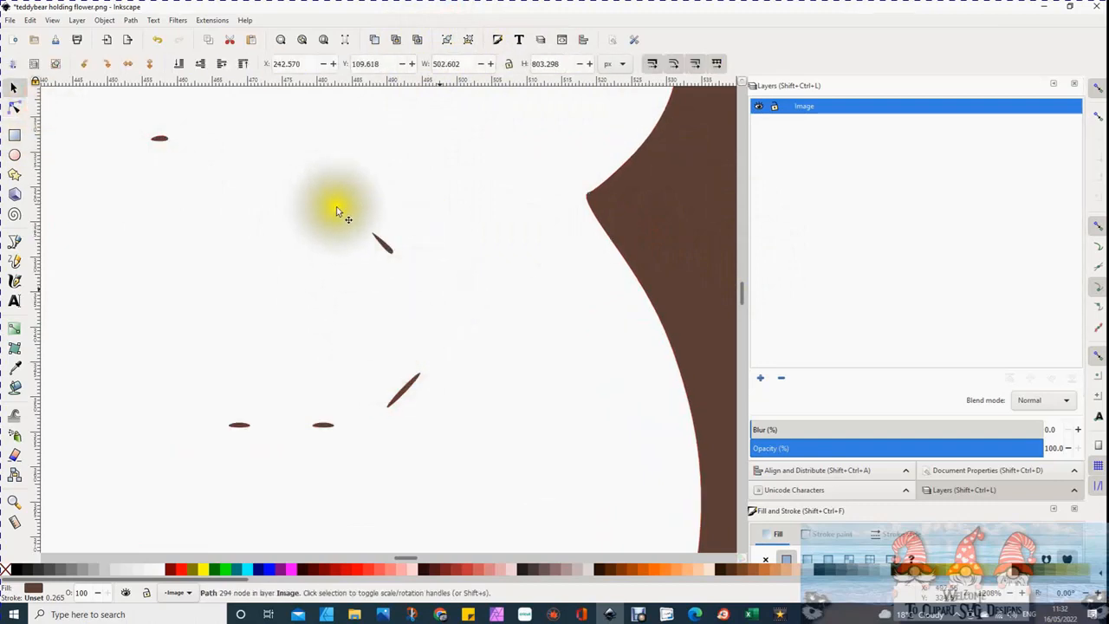
click(664, 245)
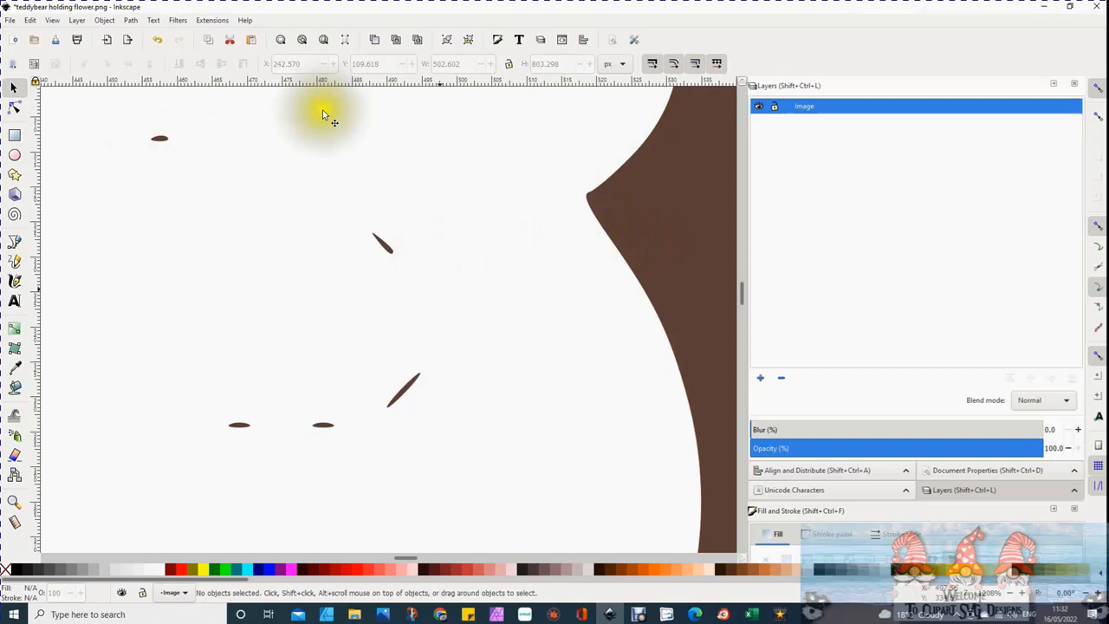
click(665, 227)
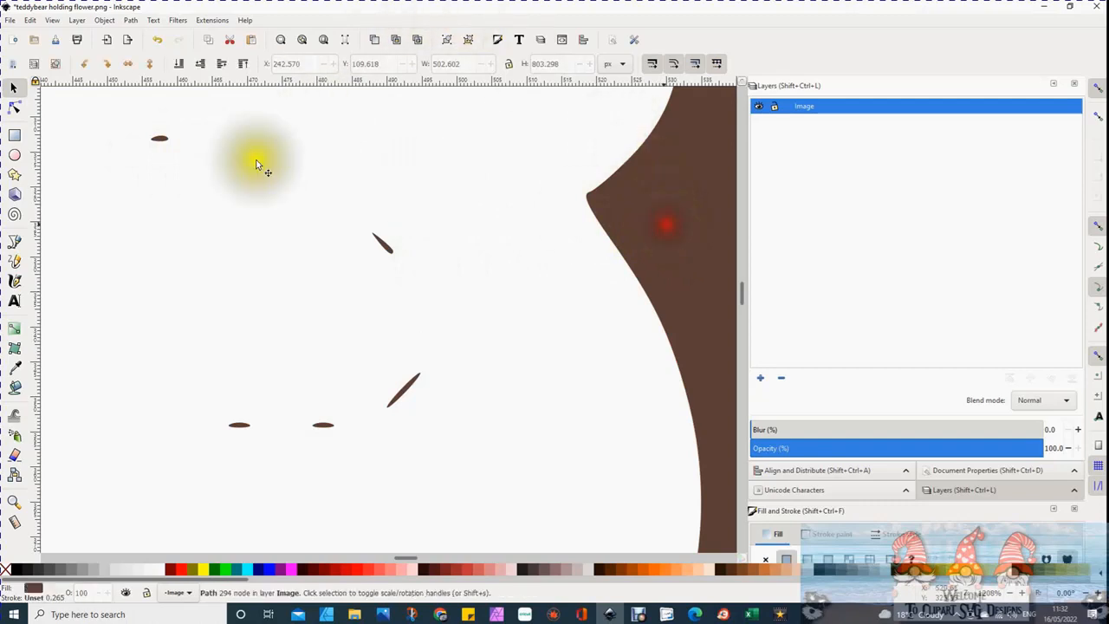
click(15, 108)
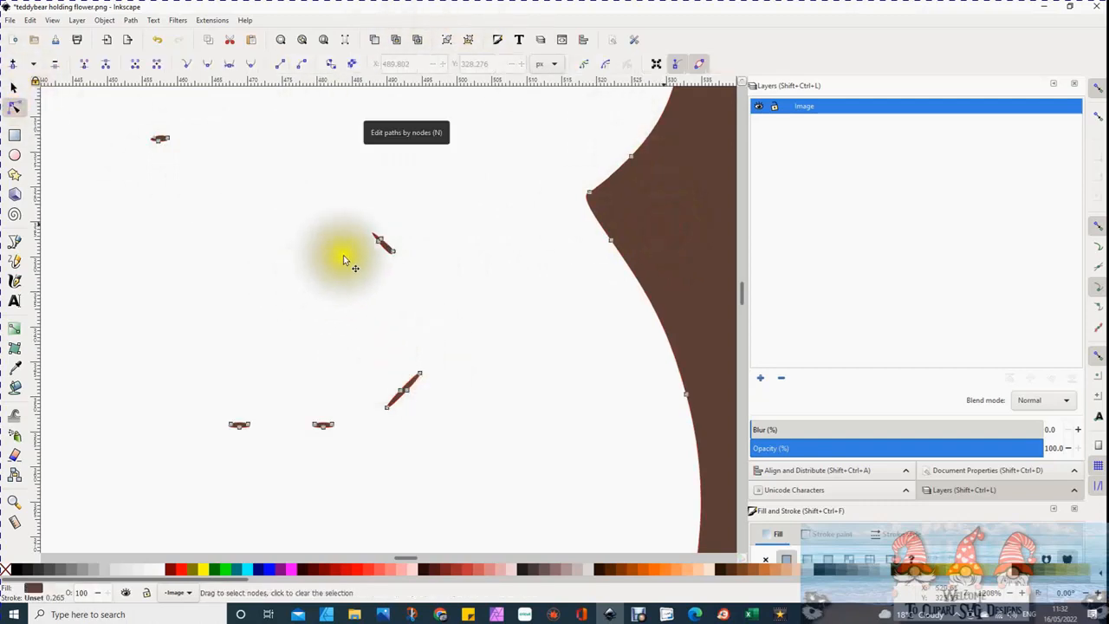
key(Delete)
Delete the remaining long diagonal speck and three flat specks in the right-hand part of the muzzle opening.
drag(369, 346, 477, 453)
key(Delete)
drag(360, 455, 212, 401)
key(Delete)
drag(135, 124, 191, 164)
key(Delete)
key(space)
click(343, 282)
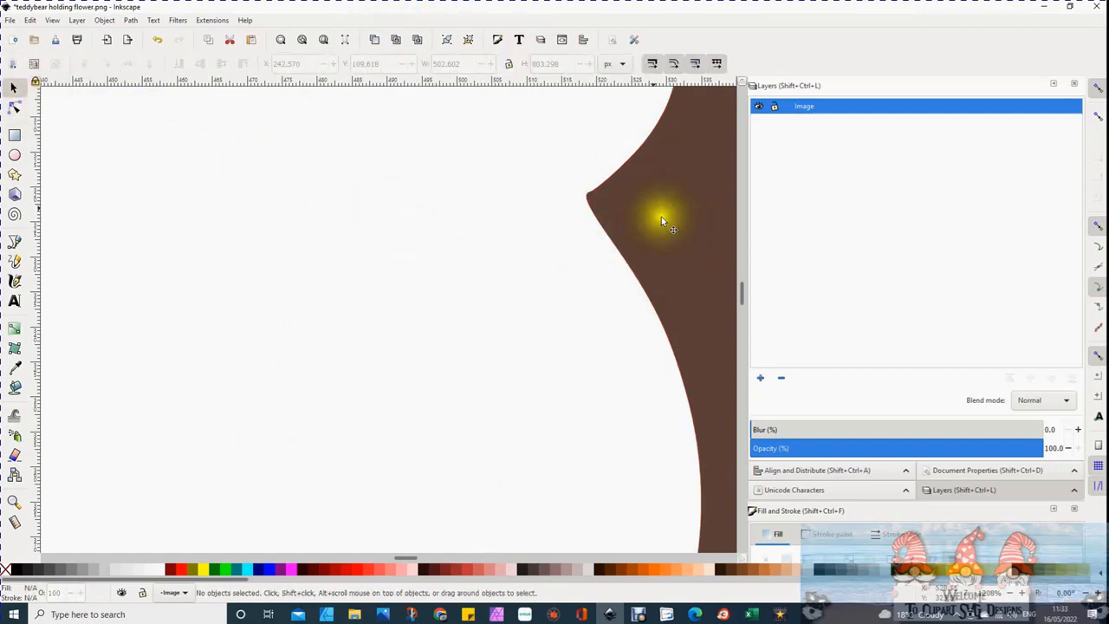
Delete all nodes of the scattered specks in the lower-left part of the muzzle opening.
key(space)
drag(662, 216, 750, 97)
drag(329, 546, 606, 357)
click(14, 107)
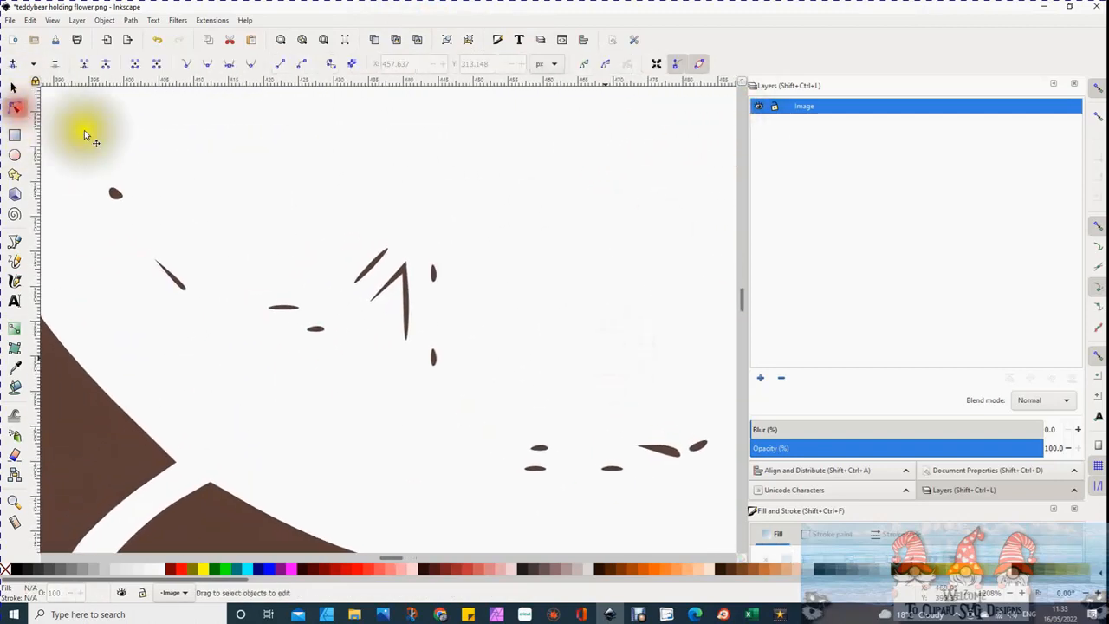
click(106, 430)
drag(92, 166, 724, 513)
key(Delete)
key(Delete)
Reselect the brown body path for node editing and clear the leftover specks from the rest of the muzzle opening.
drag(243, 296, 466, 510)
key(space)
scroll(407, 155, up, 1)
key(space)
click(376, 289)
key(space)
click(16, 108)
drag(347, 201, 198, 479)
drag(562, 320, 404, 455)
drag(357, 221, 389, 439)
Delete the stray specks inside the white opening of the bear's left-hand eye.
key(space)
click(16, 108)
drag(306, 267, 357, 343)
key(Delete)
drag(421, 349, 570, 475)
key(Delete)
drag(542, 275, 596, 336)
key(Delete)
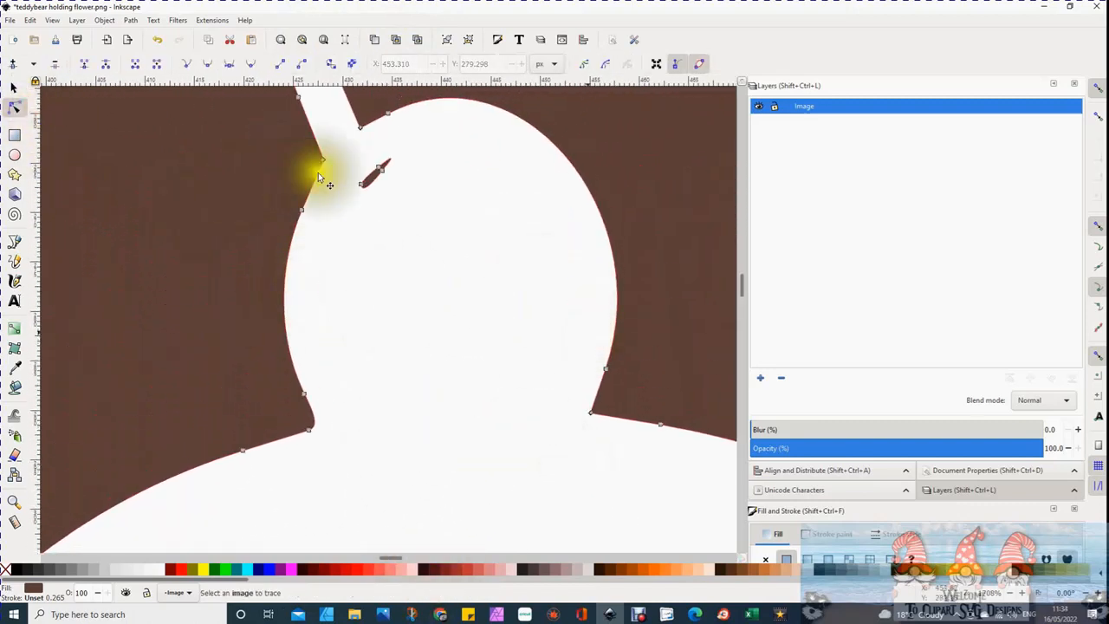
drag(340, 149, 416, 216)
key(Delete)
Inspect the muzzle, arms, body and left-hand ear of the brown path for leftover specks or rough corners.
scroll(406, 400, down, 5)
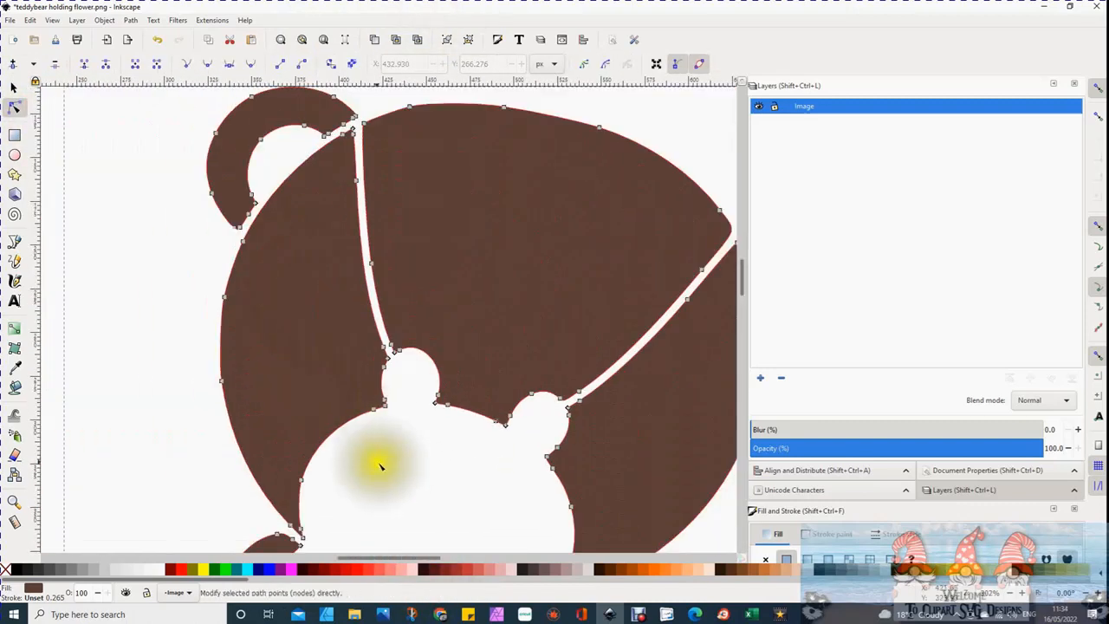
drag(386, 453, 397, 168)
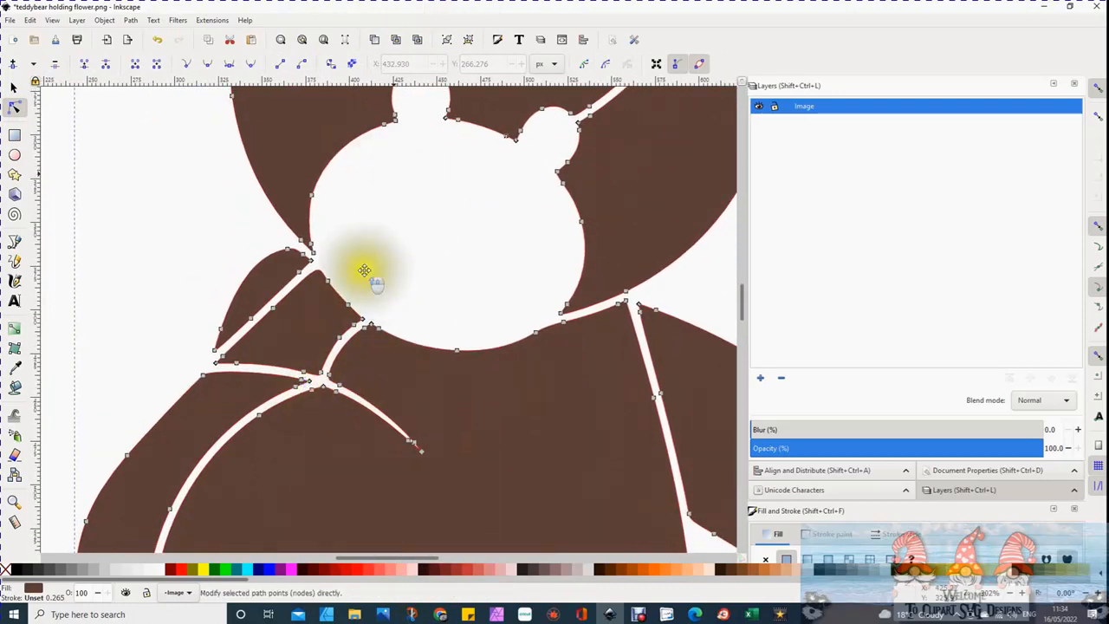
scroll(424, 429, up, 4)
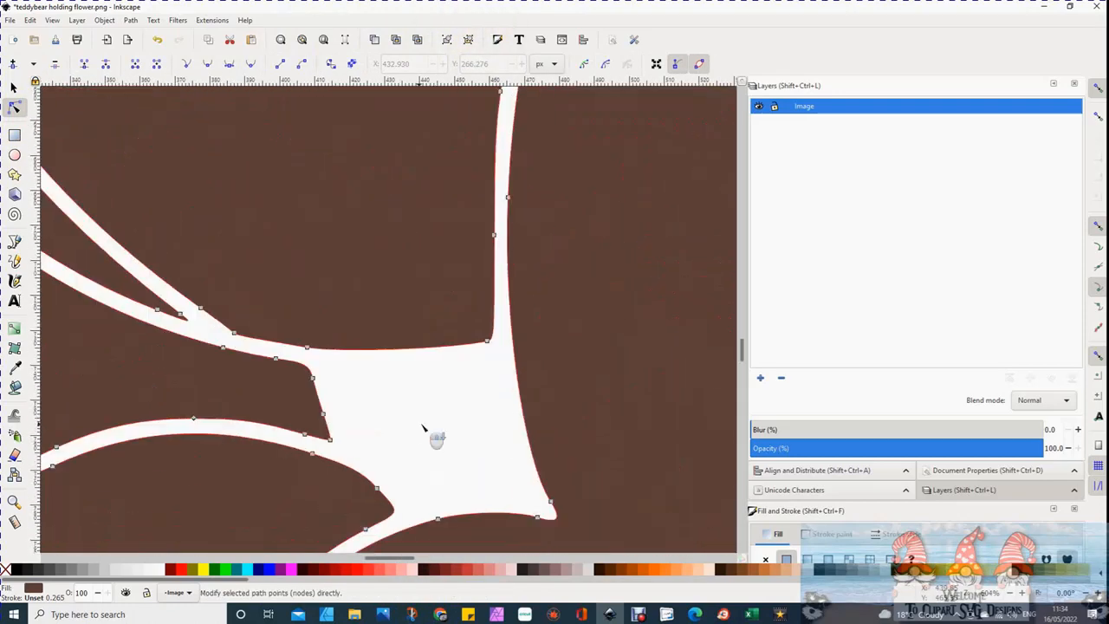
scroll(424, 429, down, 3)
scroll(191, 384, up, 8)
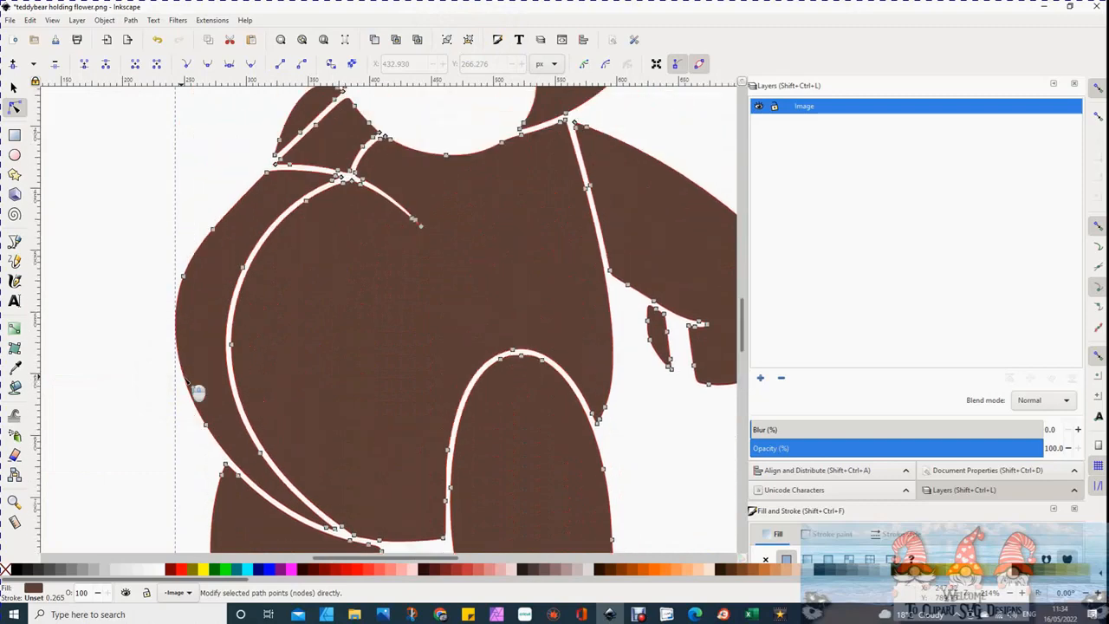
scroll(186, 379, up, 12)
scroll(329, 256, up, 6)
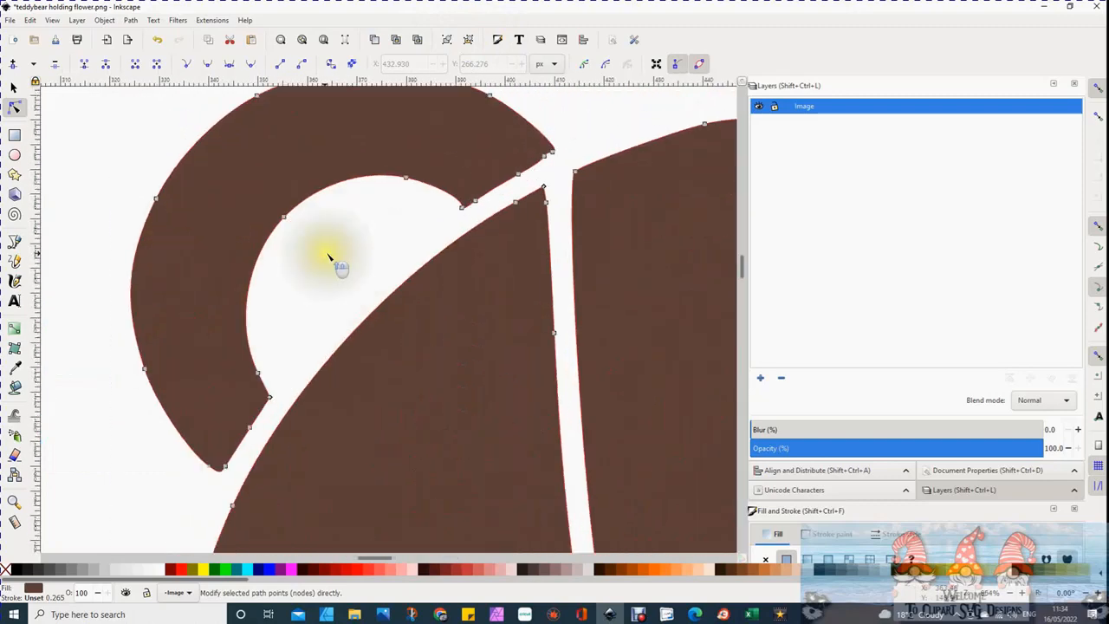
Reshape the node and its curve handles at the left-hand ear's upper inner corner into a clean corner at about X 391.5, Y 138.0 px.
click(528, 227)
click(597, 163)
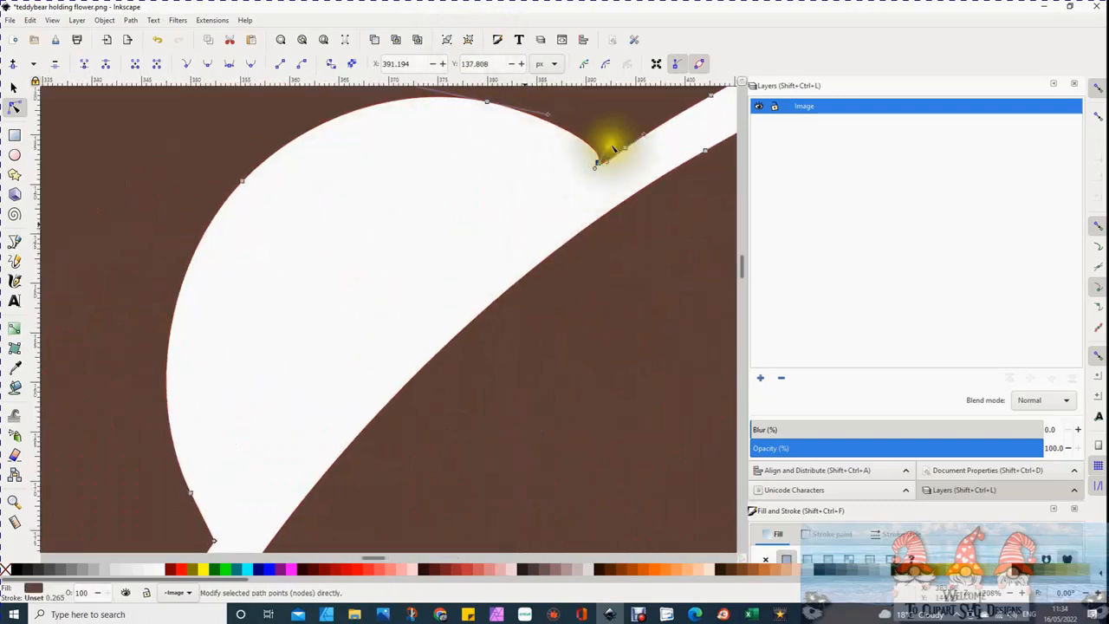
drag(599, 162, 612, 166)
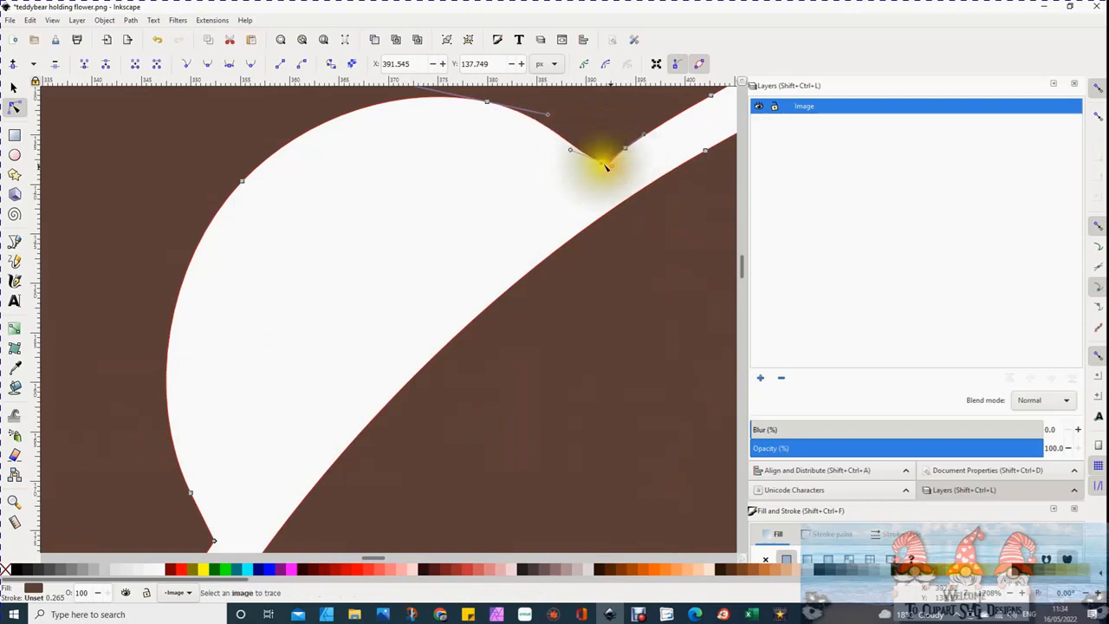
click(605, 164)
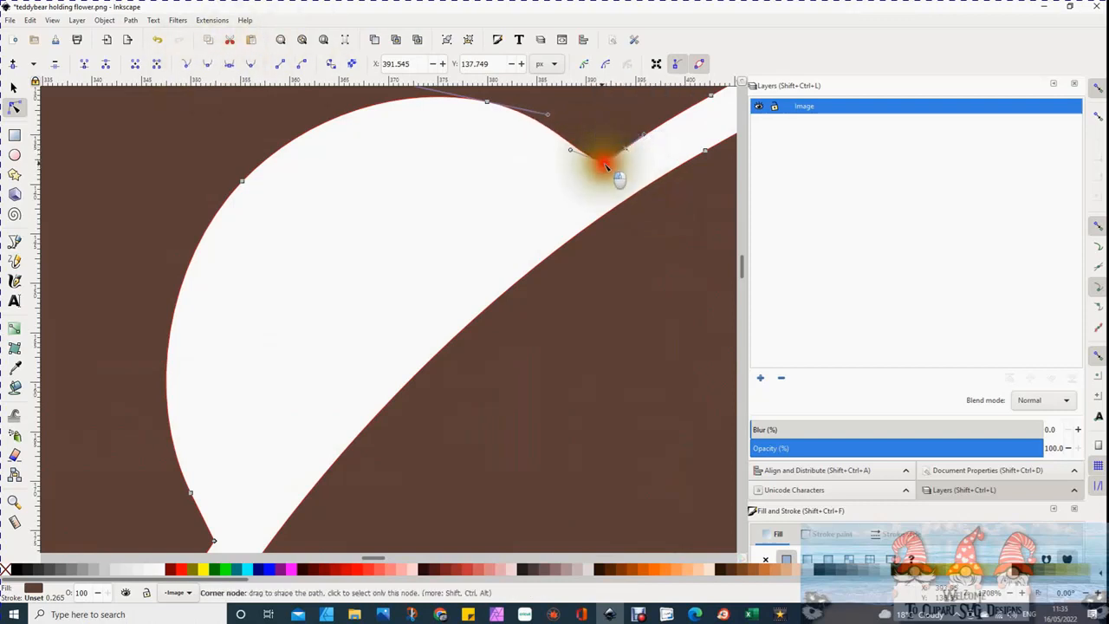
drag(610, 164, 576, 148)
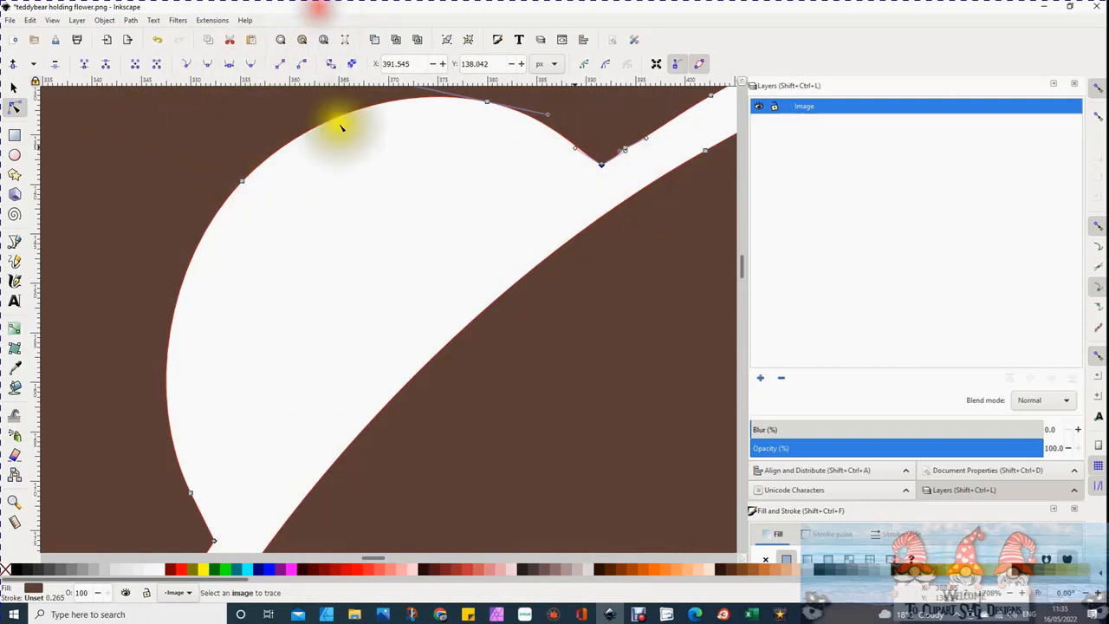
scroll(364, 218, down, 3)
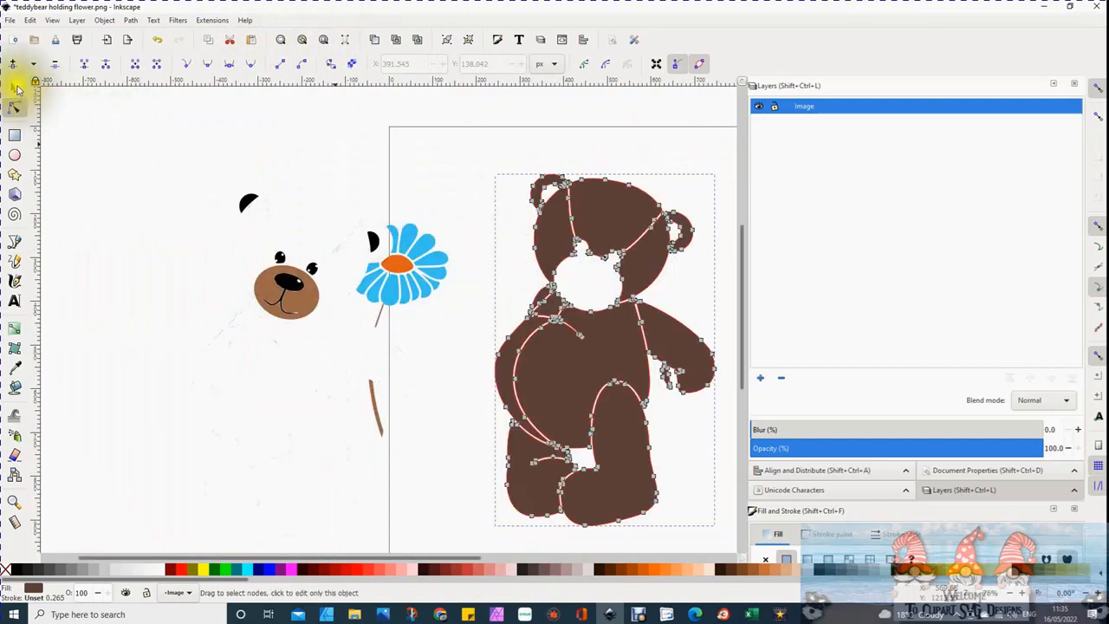
click(14, 88)
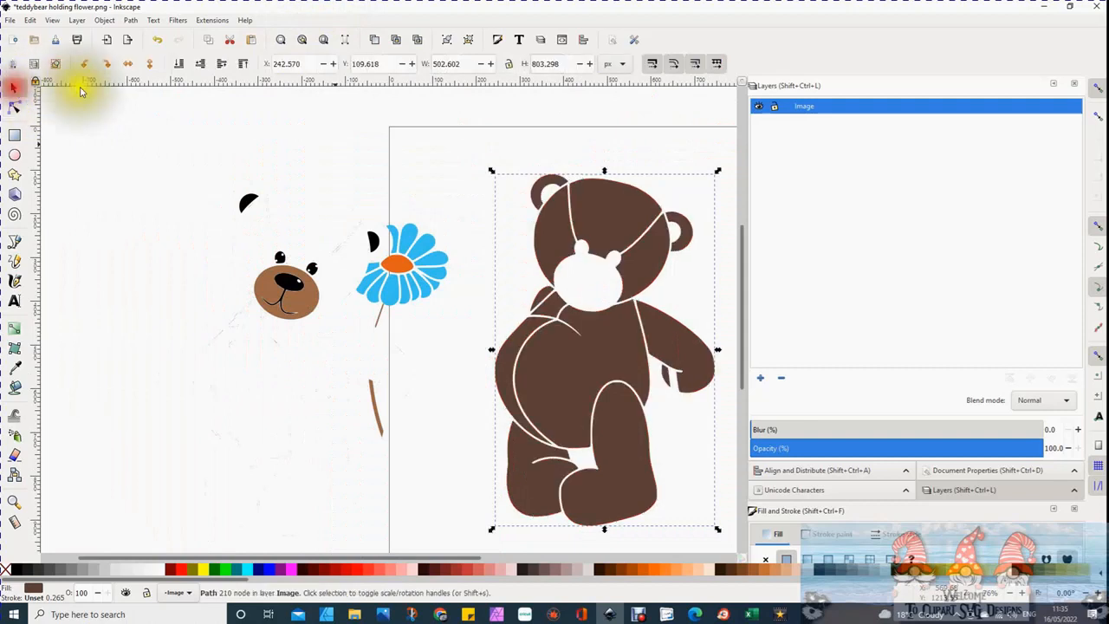
Move the light brown muzzle path down, clear of the black nose and mouth.
click(302, 303)
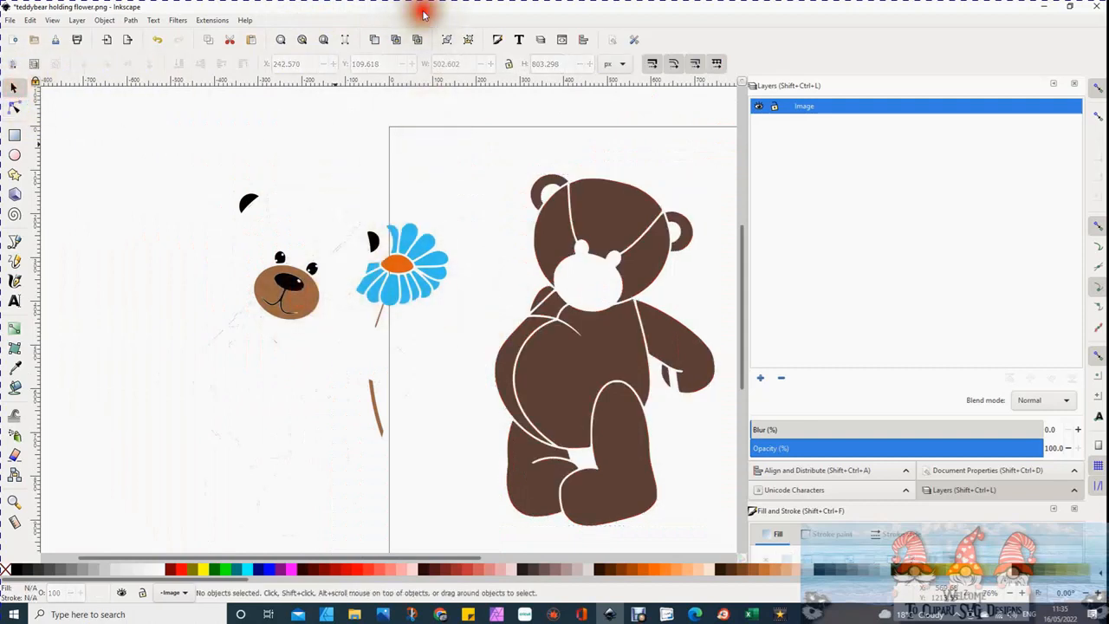
click(298, 301)
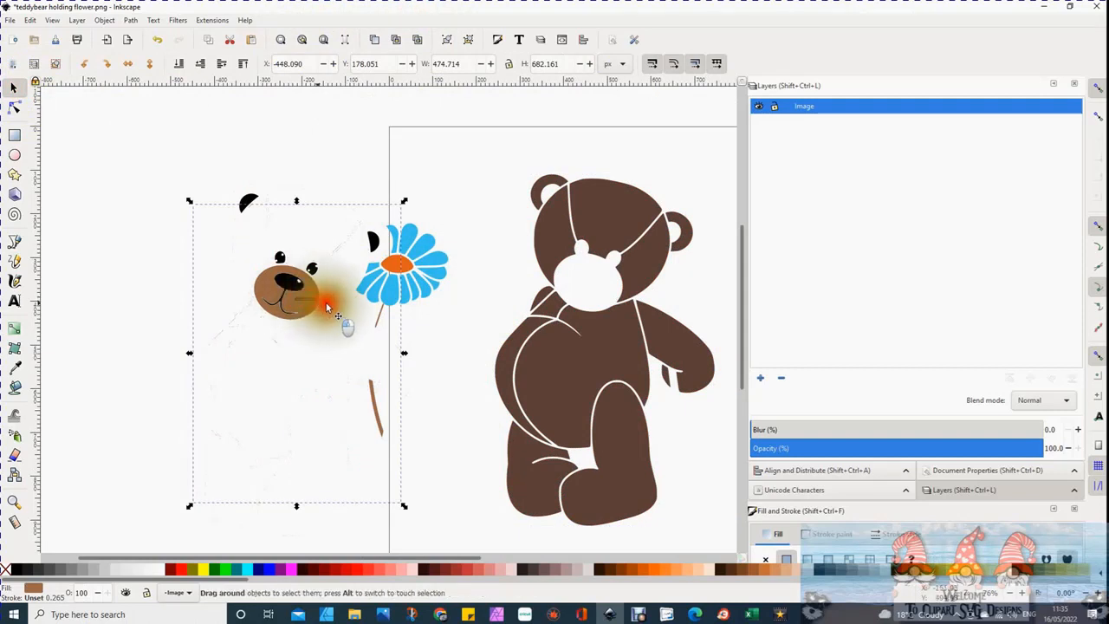
drag(317, 305, 306, 290)
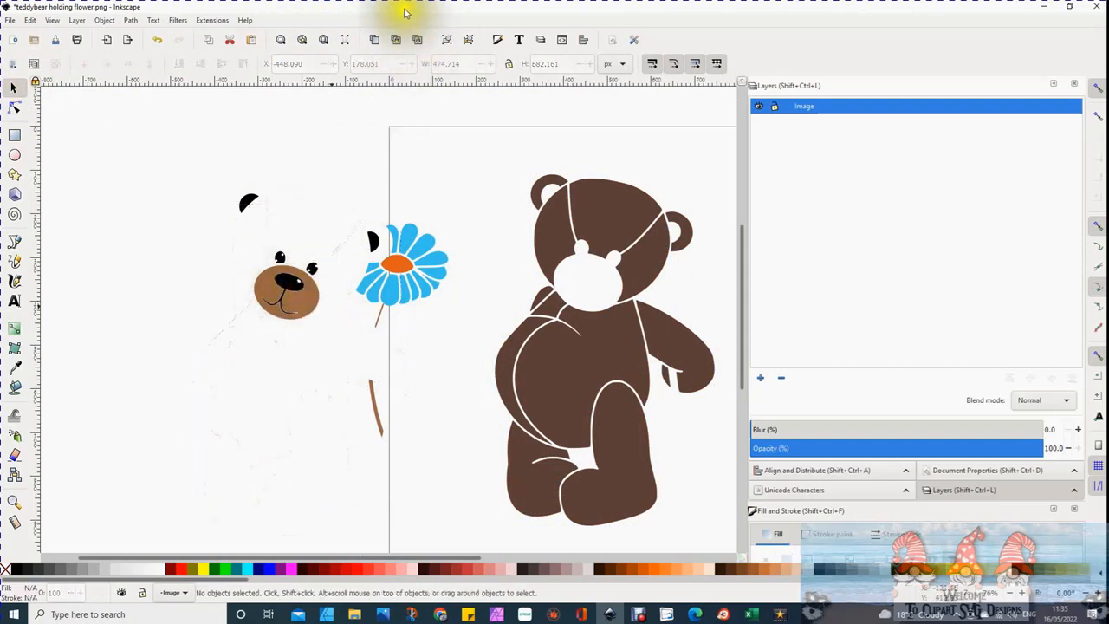
click(306, 305)
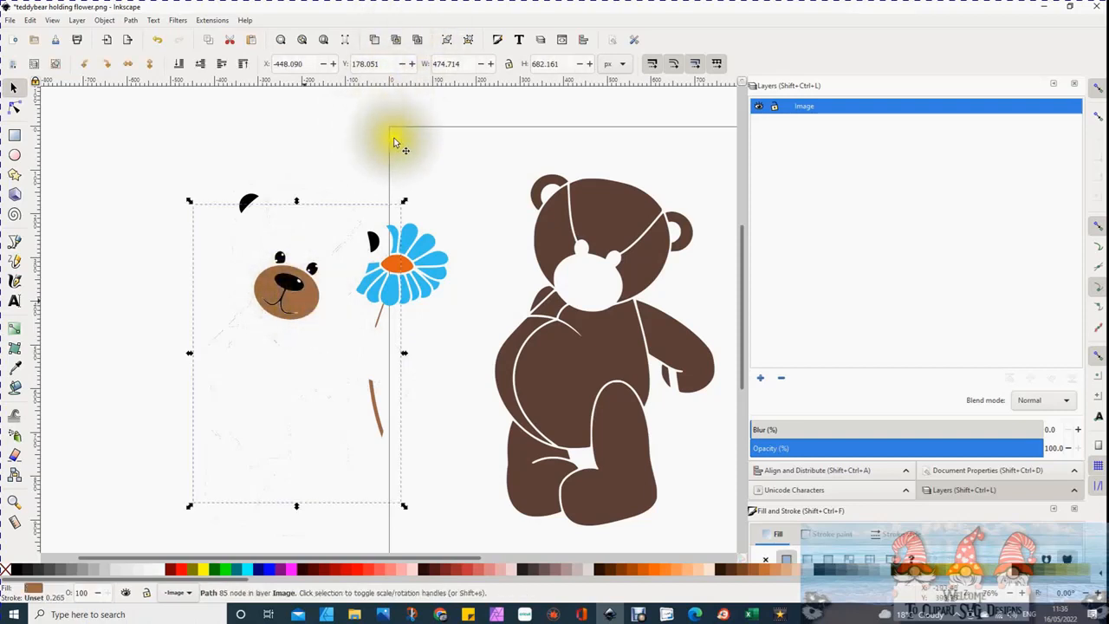
drag(309, 307, 318, 370)
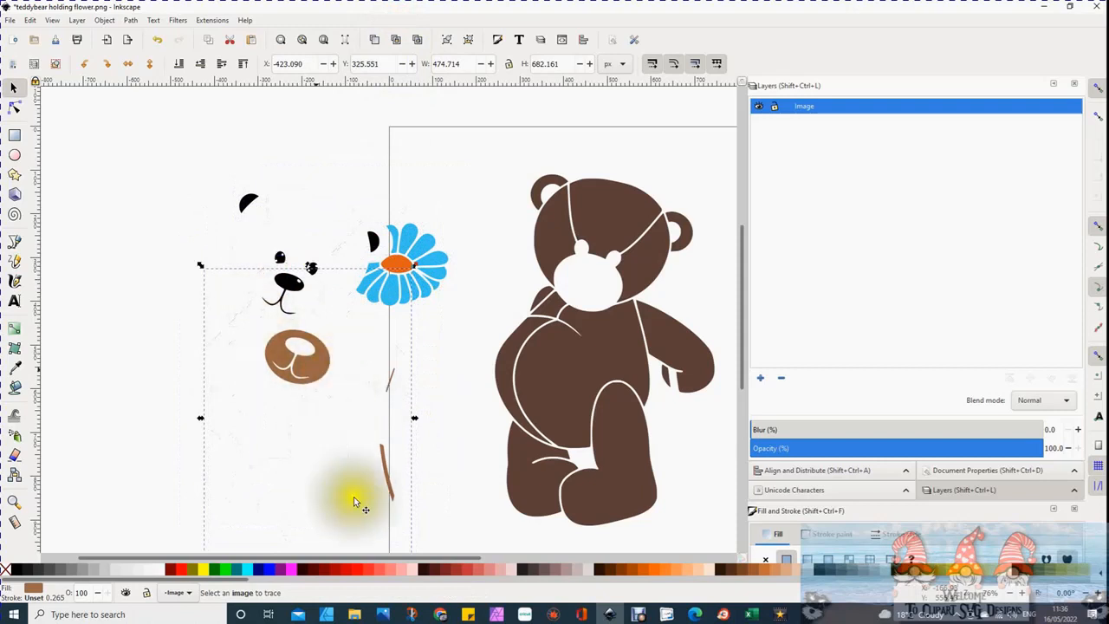
Move the light brown muzzle path to the empty area right of the page, at about X 876.6, Y 194.4 px.
click(488, 12)
scroll(351, 423, down, 3)
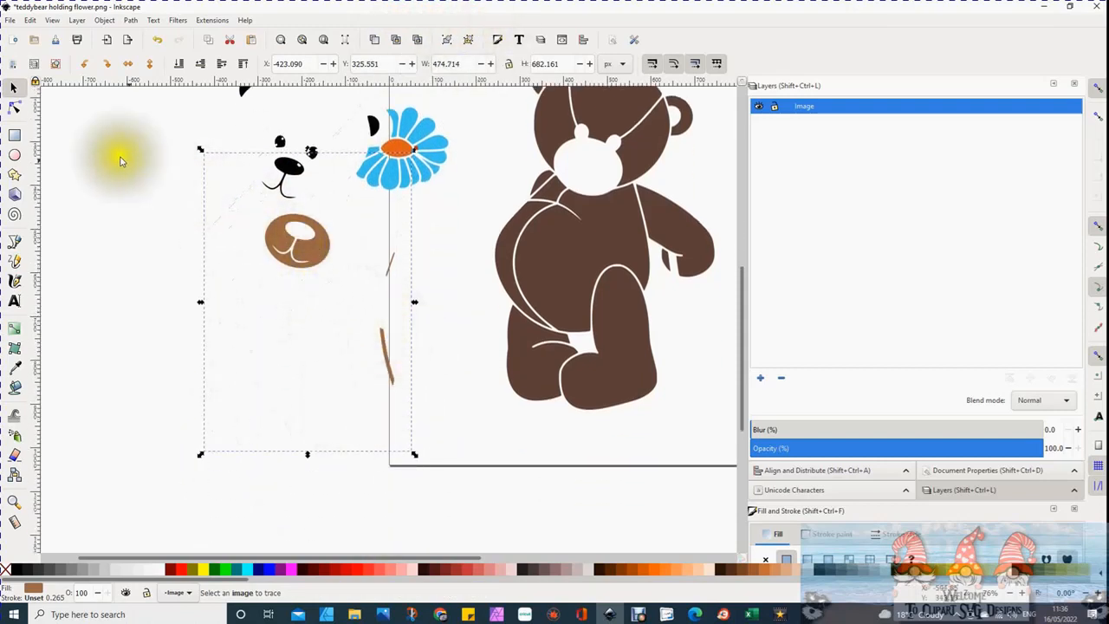
click(14, 109)
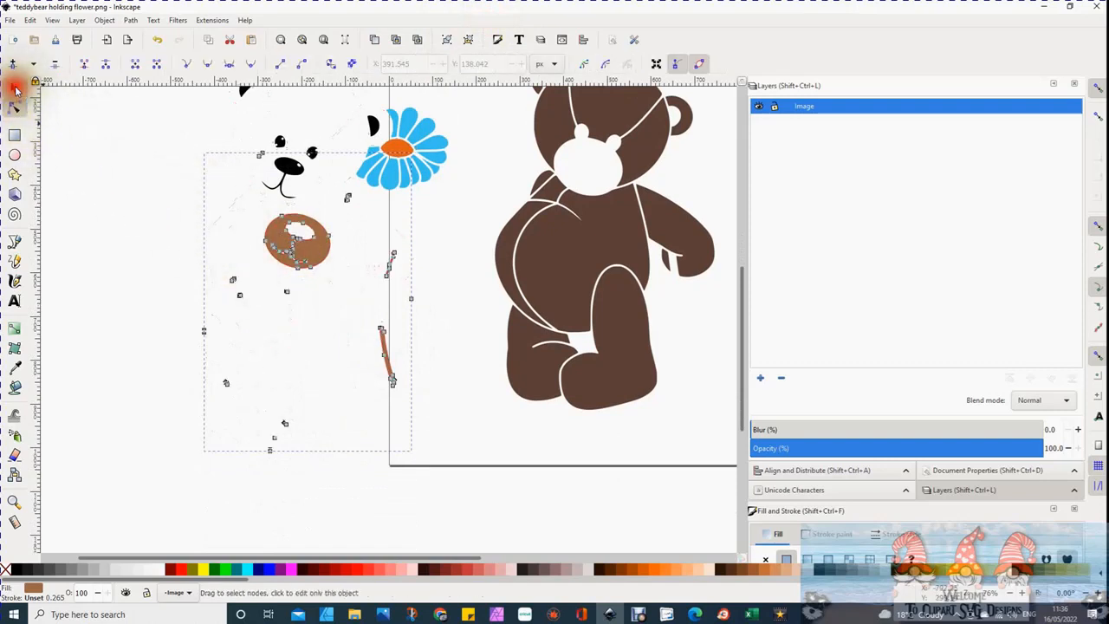
click(16, 89)
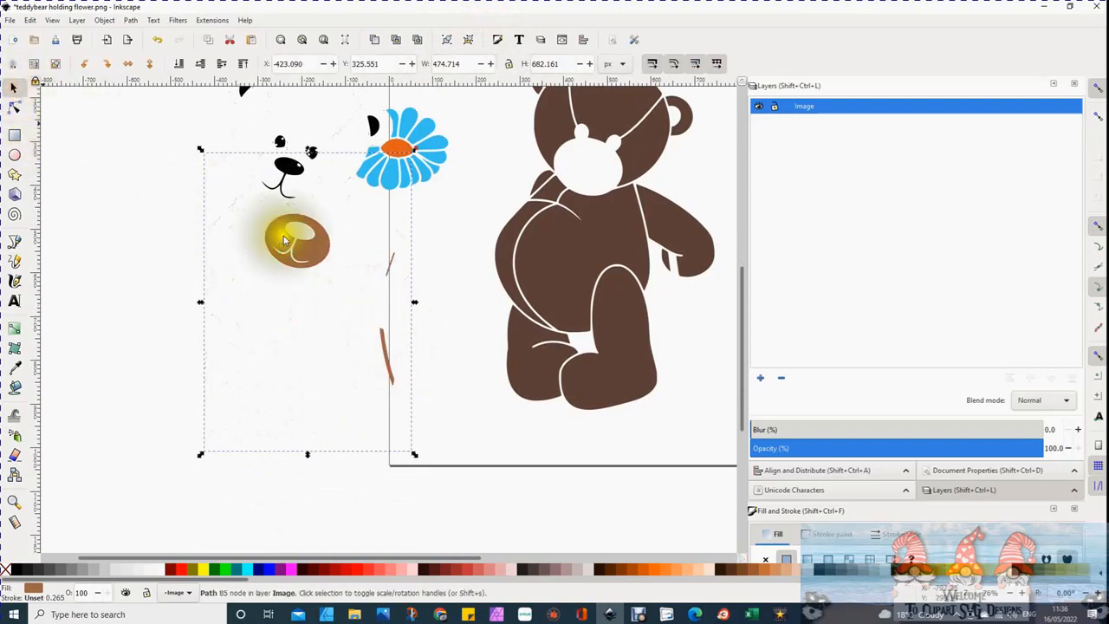
click(325, 251)
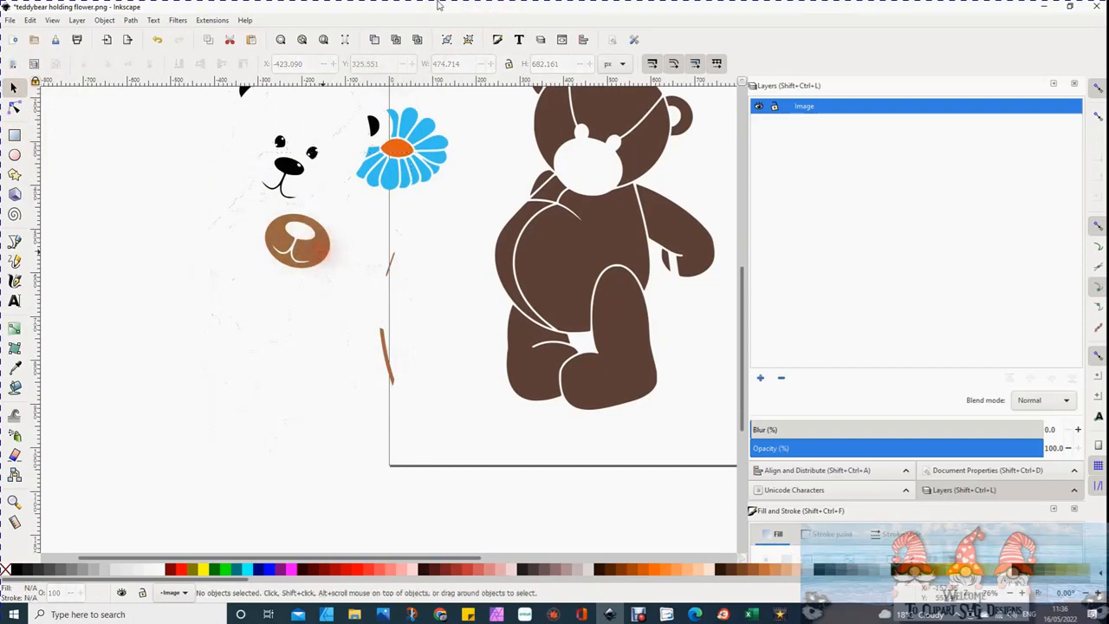
click(319, 255)
click(372, 253)
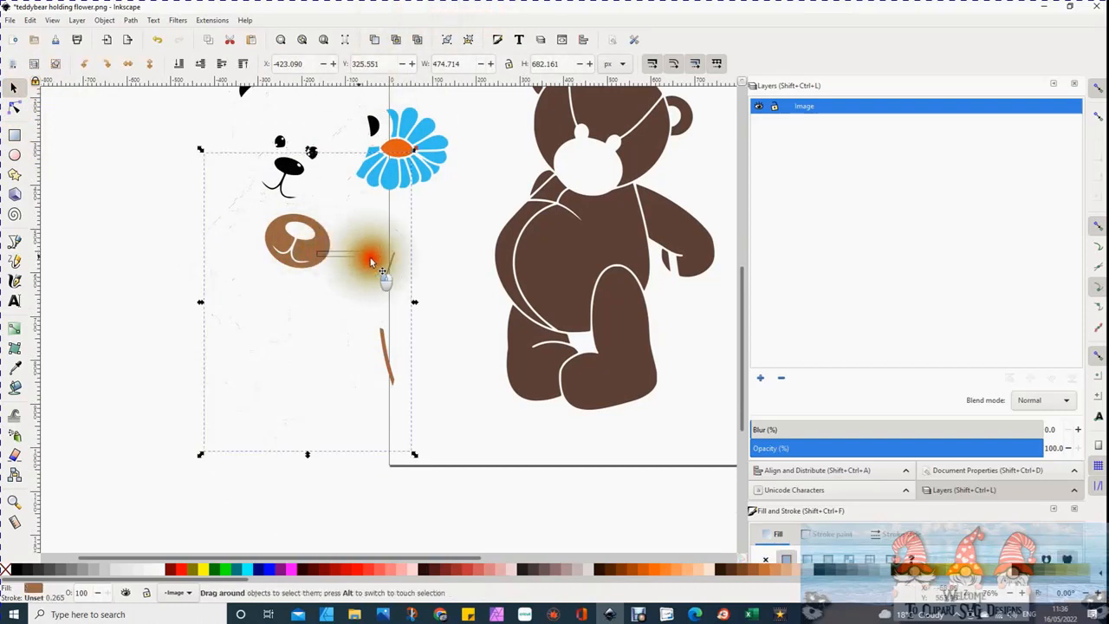
click(312, 249)
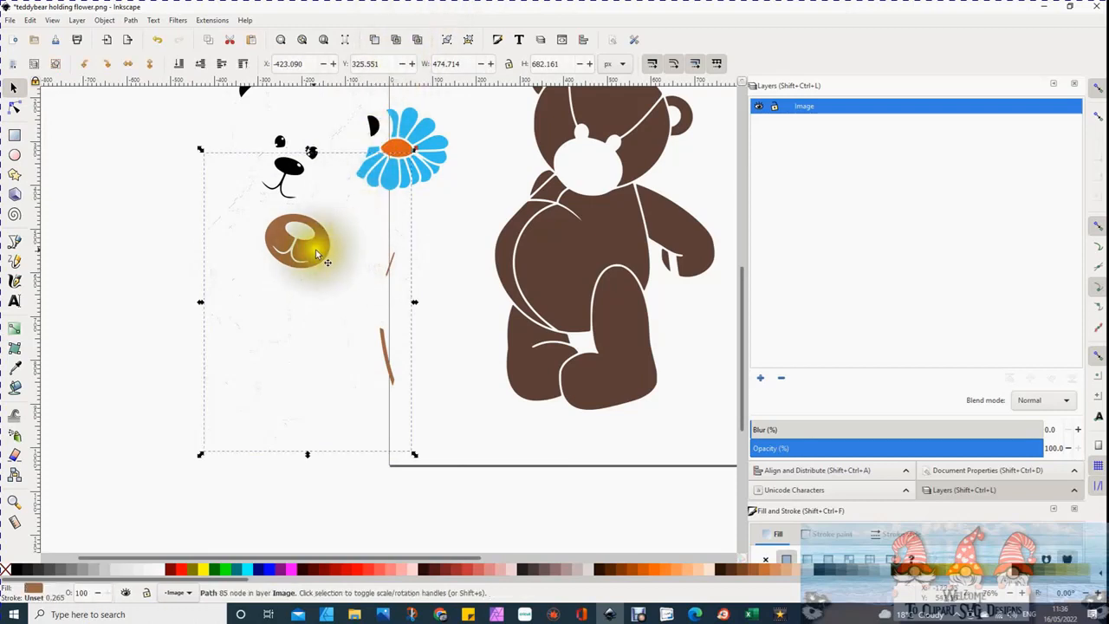
mouse_move(314, 248)
mouse_down()
mouse_move(602, 277)
mouse_move(778, 263)
mouse_move(657, 238)
mouse_move(593, 196)
mouse_up()
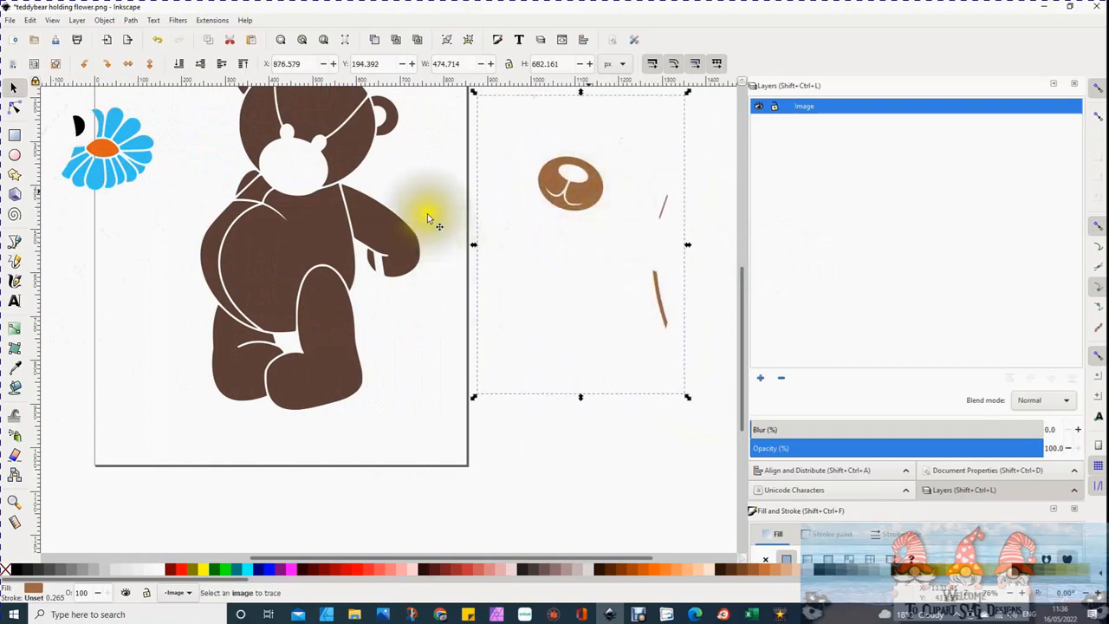
Delete the nodes of the stray specks below and to the lower left of the muzzle in the light brown path.
click(14, 107)
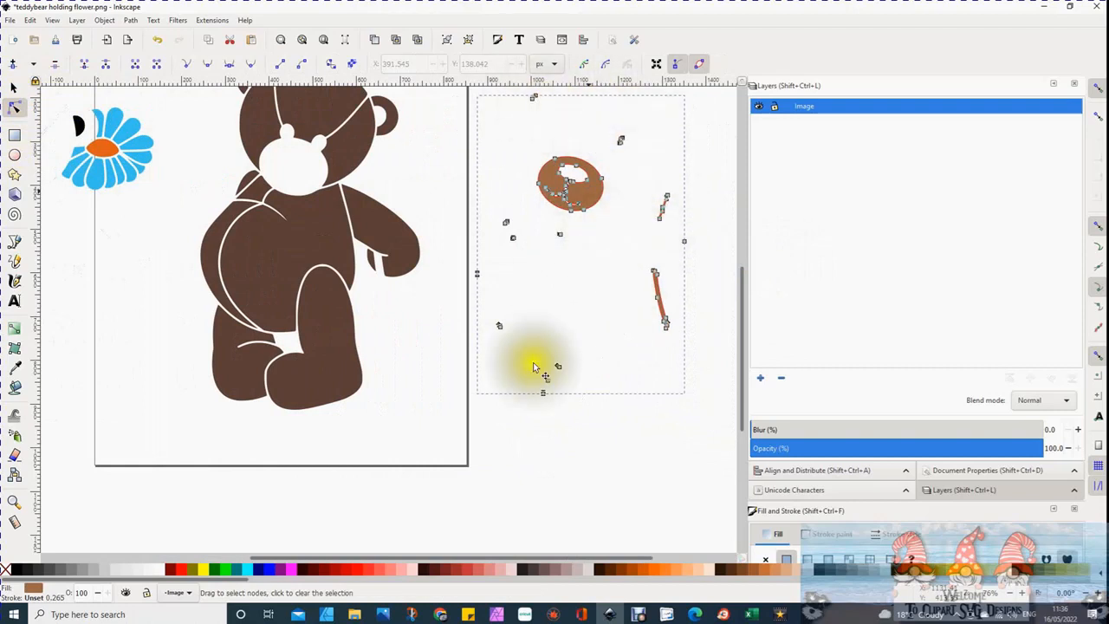
drag(450, 209, 574, 406)
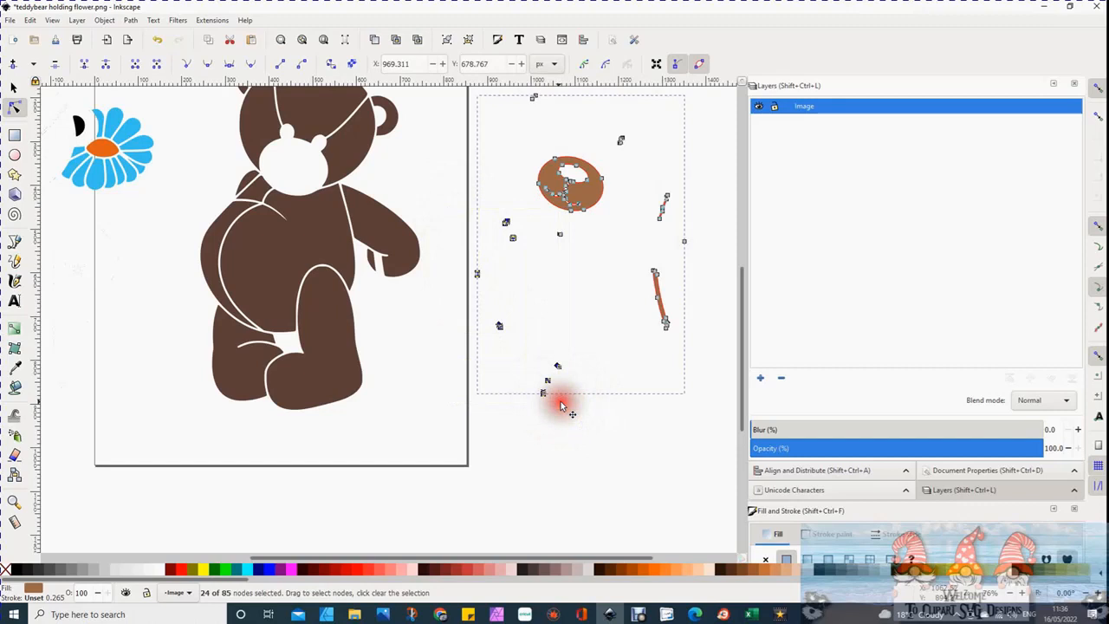
key(Delete)
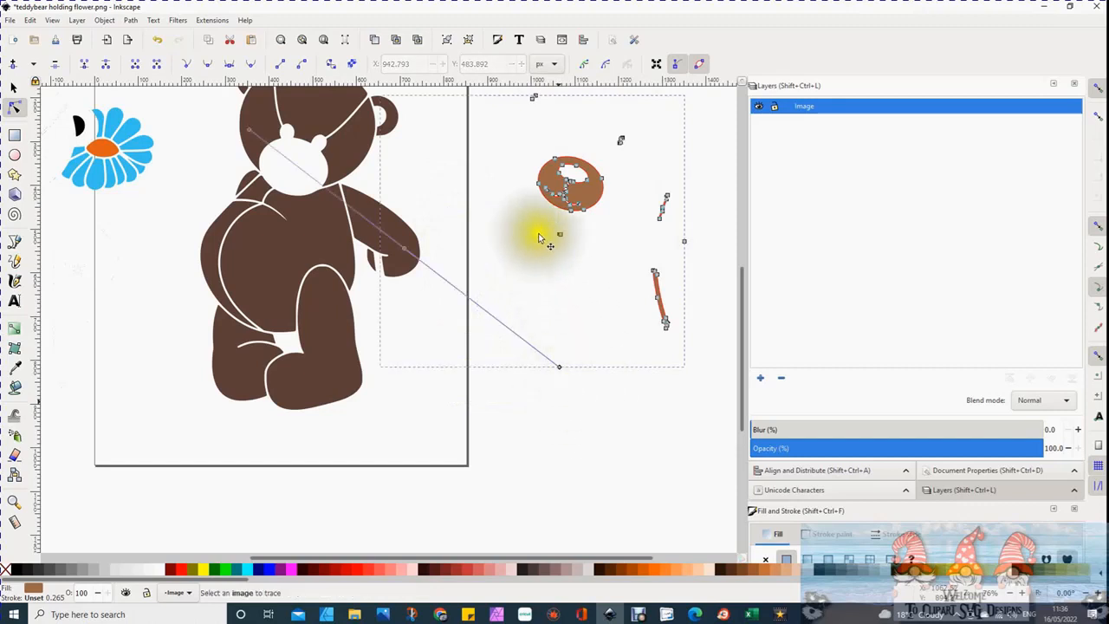
drag(594, 376, 597, 382)
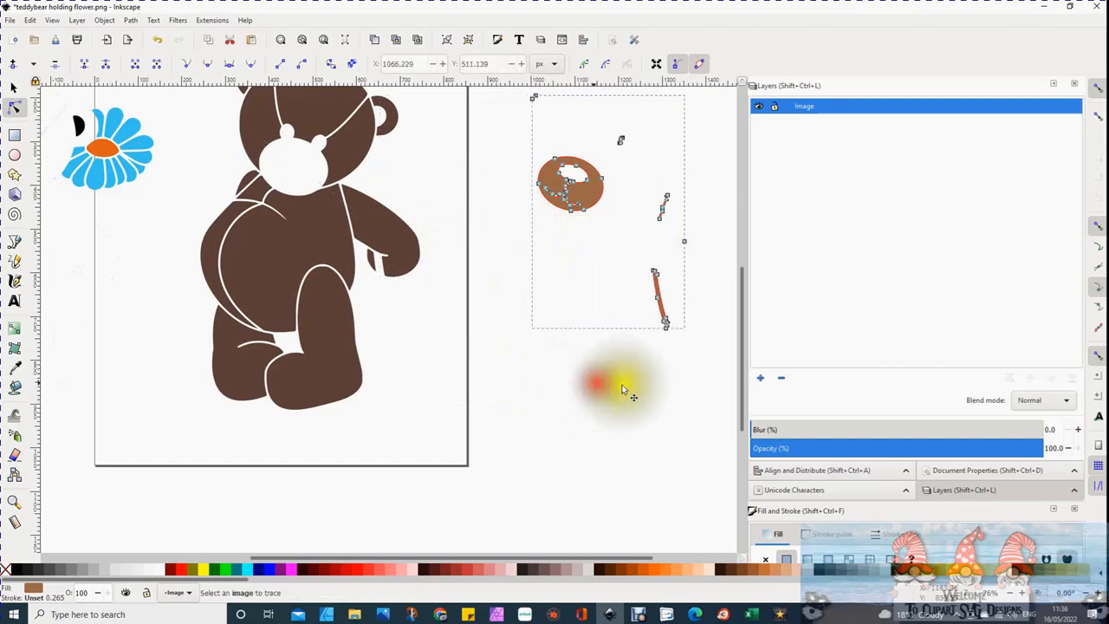
Delete the nodes of the remaining stray specks above, to the upper left and far right of the muzzle in the light brown path.
key(Delete)
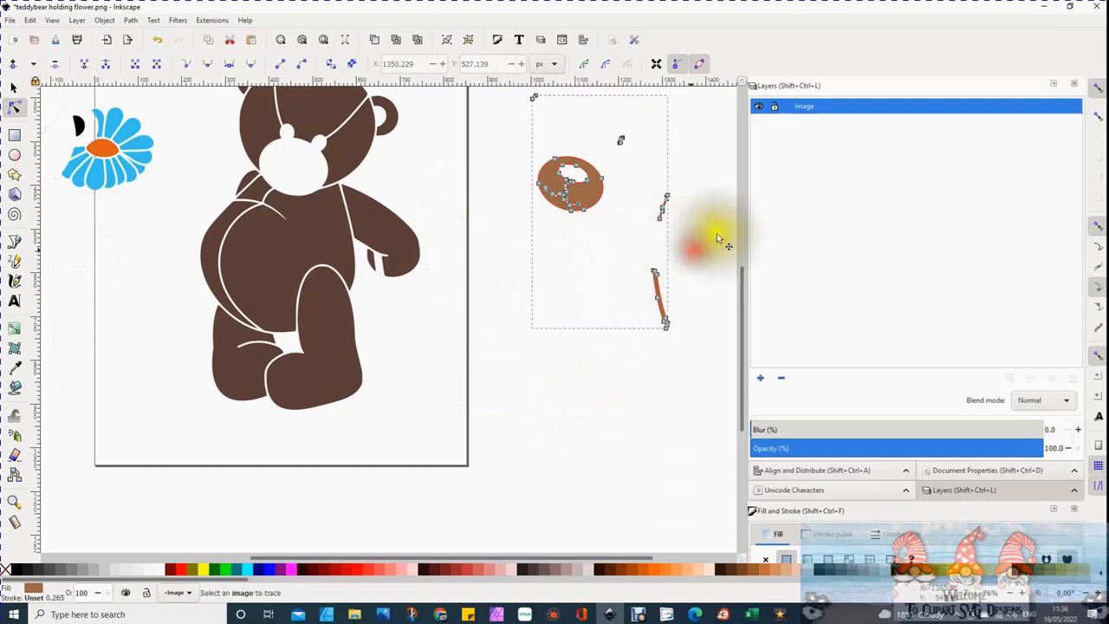
drag(606, 126, 633, 164)
key(Delete)
drag(513, 84, 571, 128)
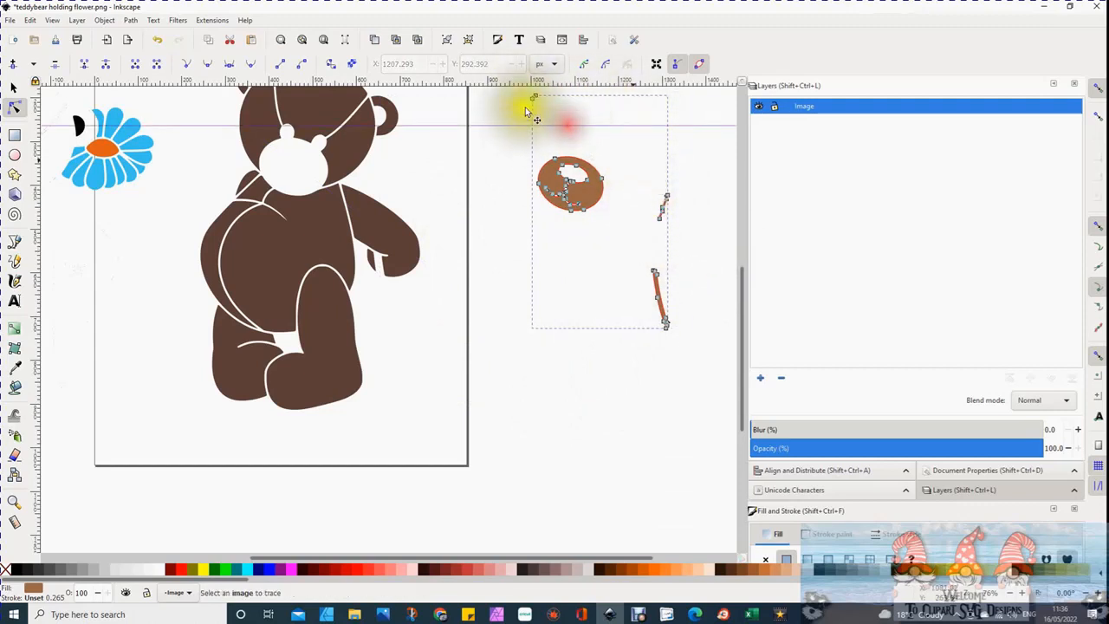
mouse_move(525, 95)
mouse_down()
mouse_move(577, 127)
mouse_move(527, 118)
mouse_move(531, 85)
mouse_up()
key(Delete)
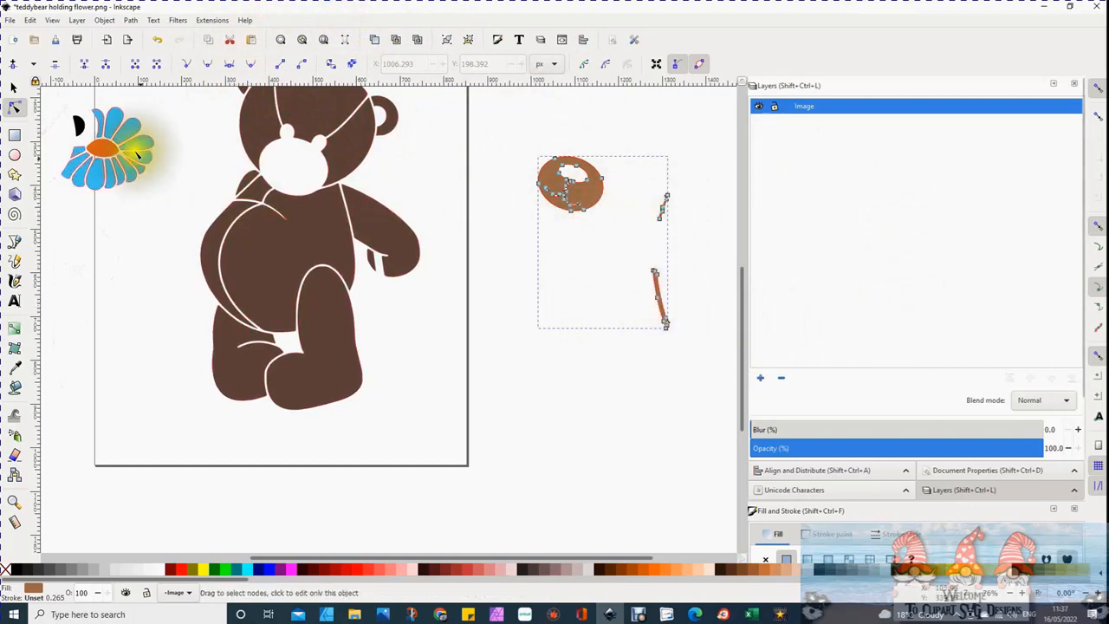
Duplicate the light brown path, move the copy to the lower left, and delete the nodes of its two stem pieces.
click(15, 87)
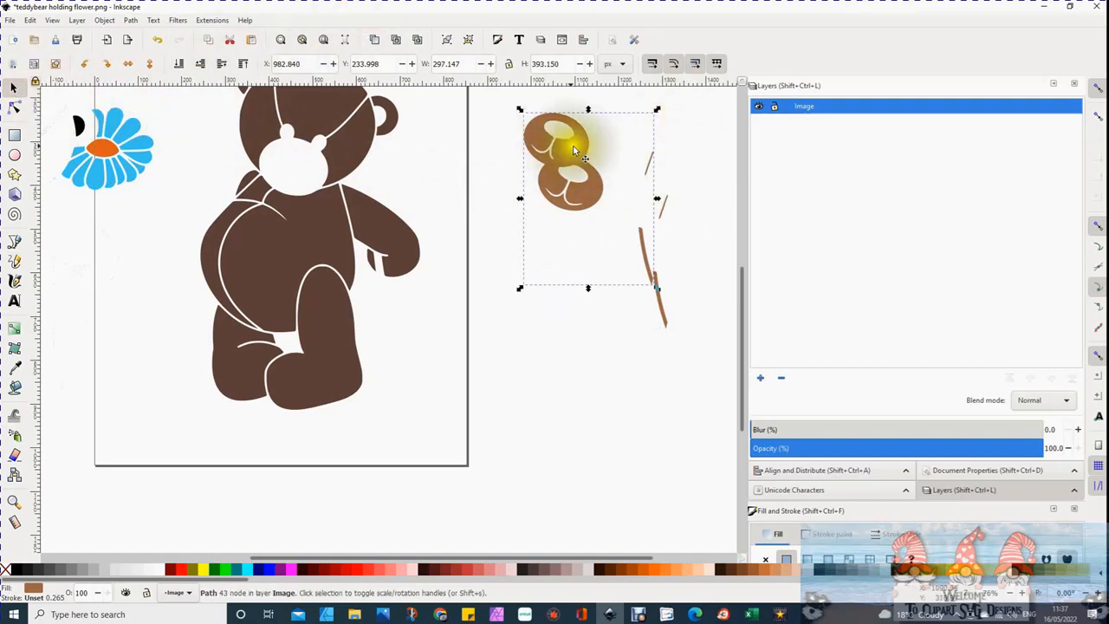
drag(574, 152, 514, 331)
click(13, 106)
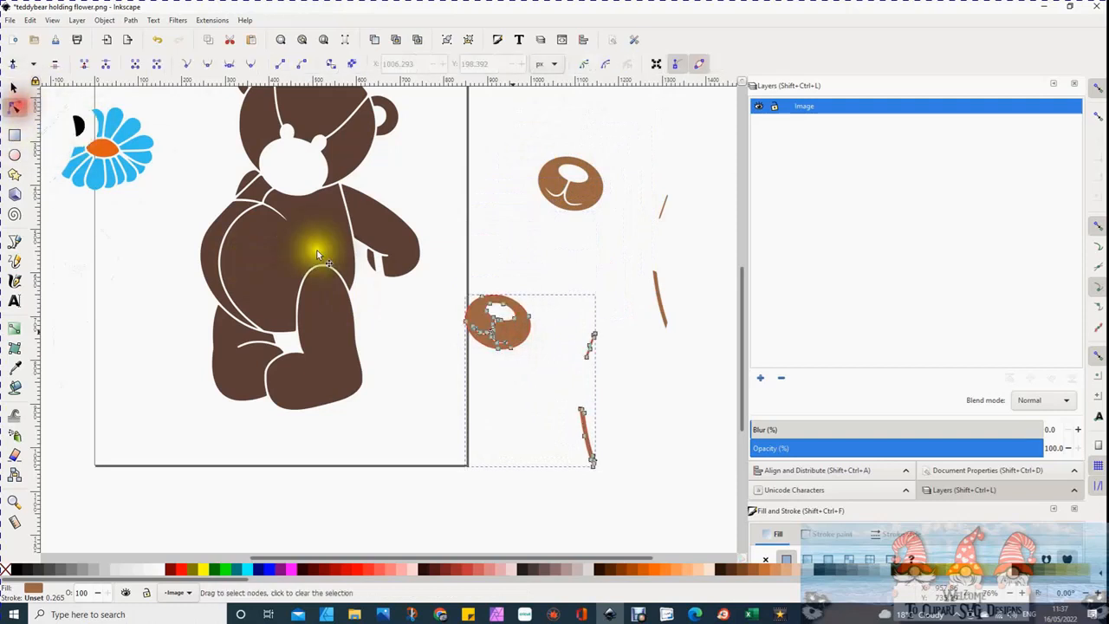
drag(565, 275, 641, 479)
key(Delete)
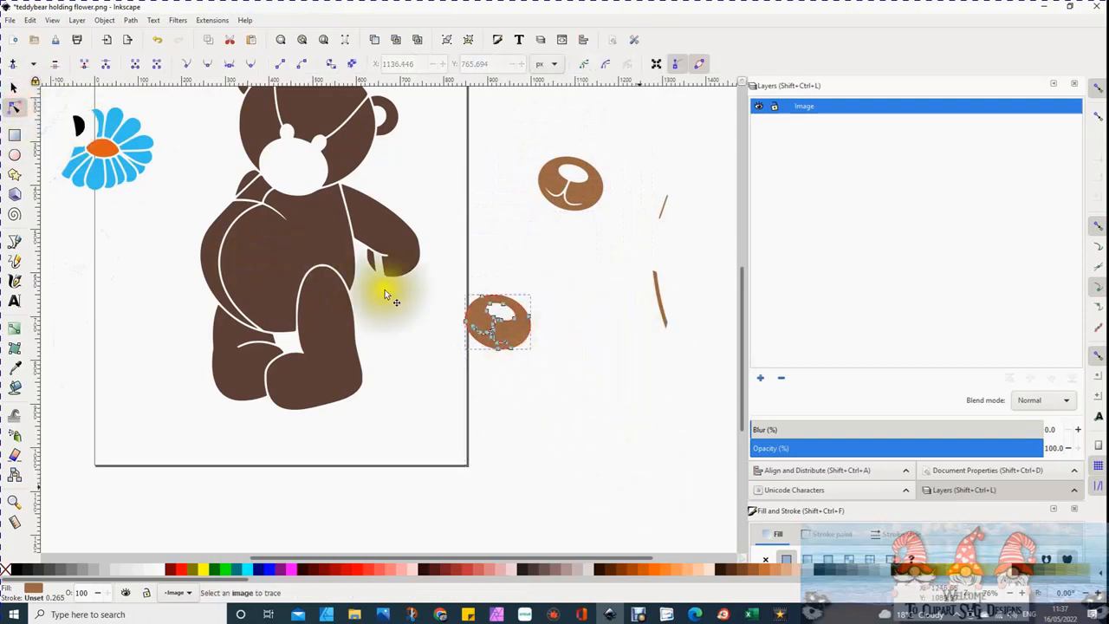
Turn off snapping and fit the muzzle-only copy into the gap in the bear's face at about X 380.0, Y 294.9 px.
click(16, 90)
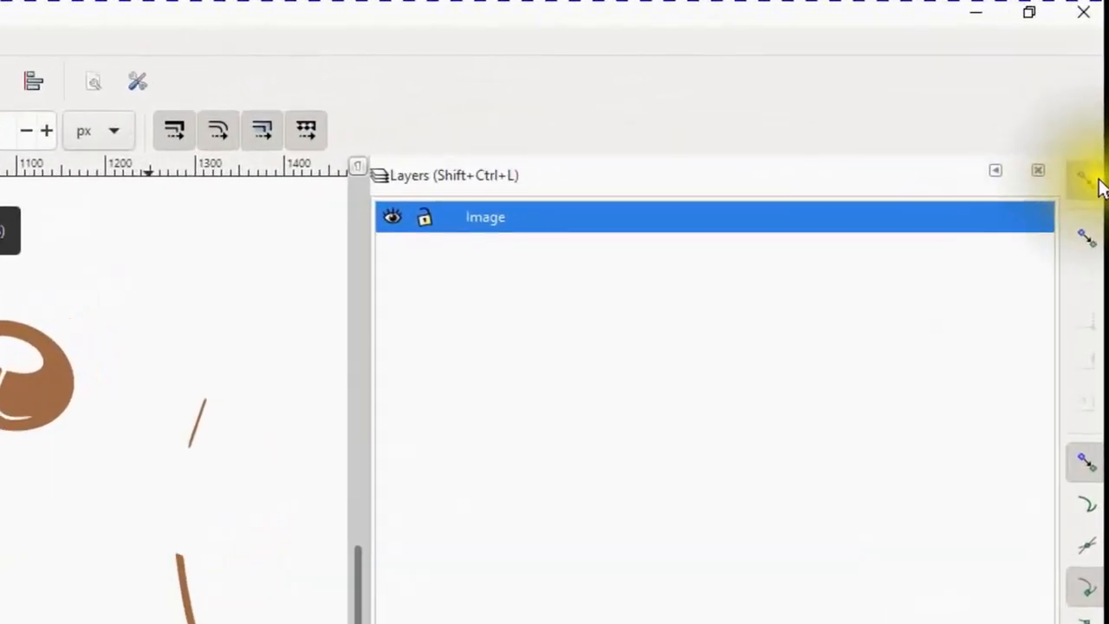
click(1088, 184)
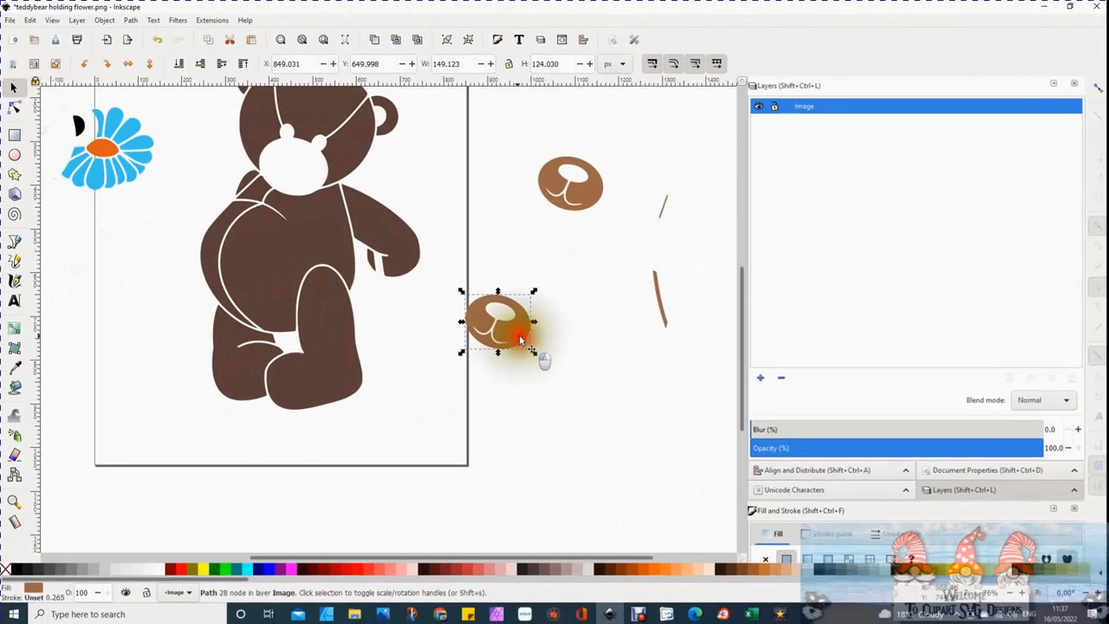
drag(521, 340, 314, 184)
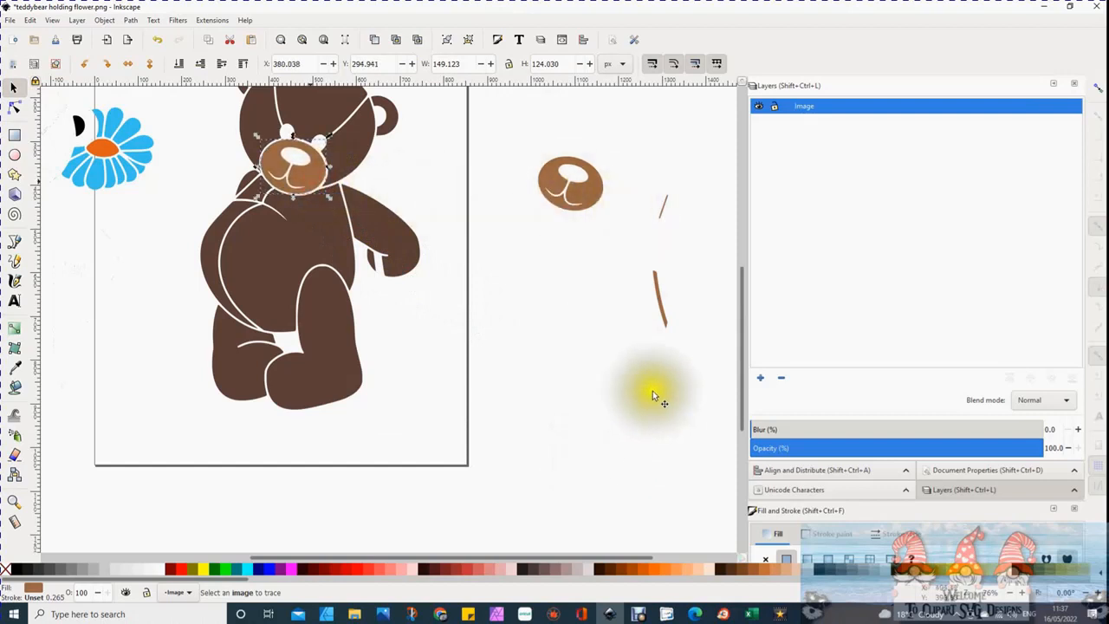
Fill the remaining light brown path of muzzle and stem pieces beside the page with dark green.
click(660, 301)
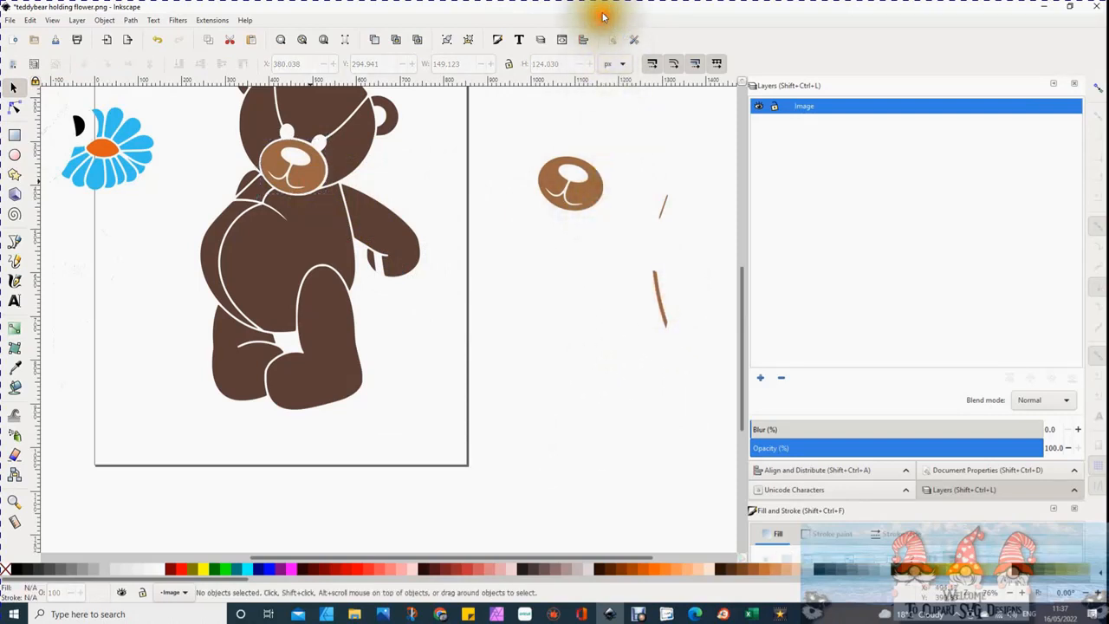
click(592, 196)
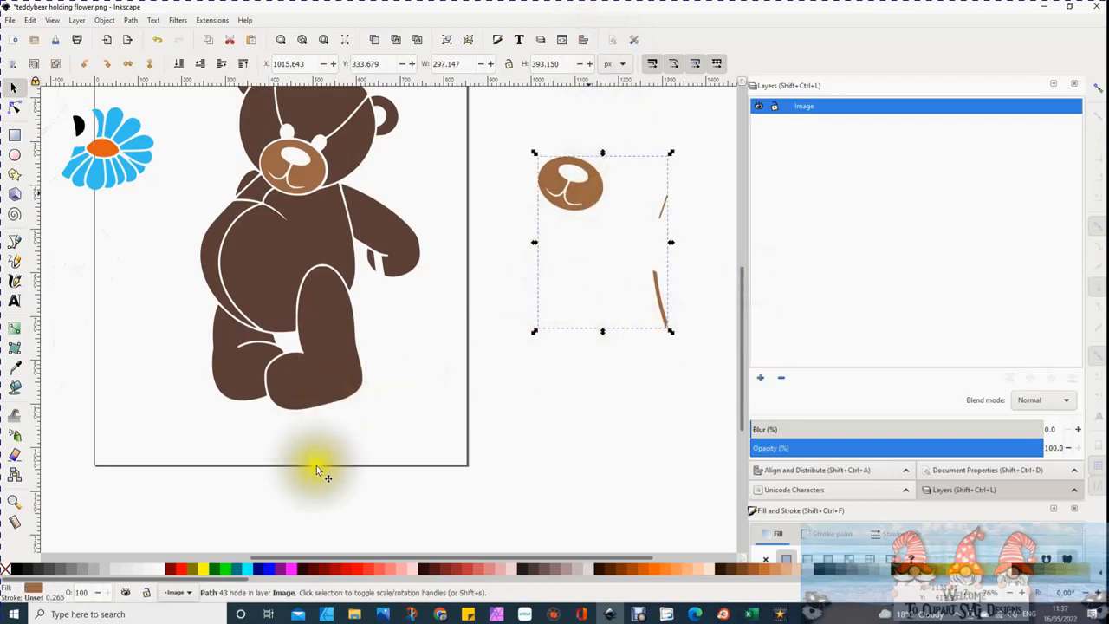
click(215, 572)
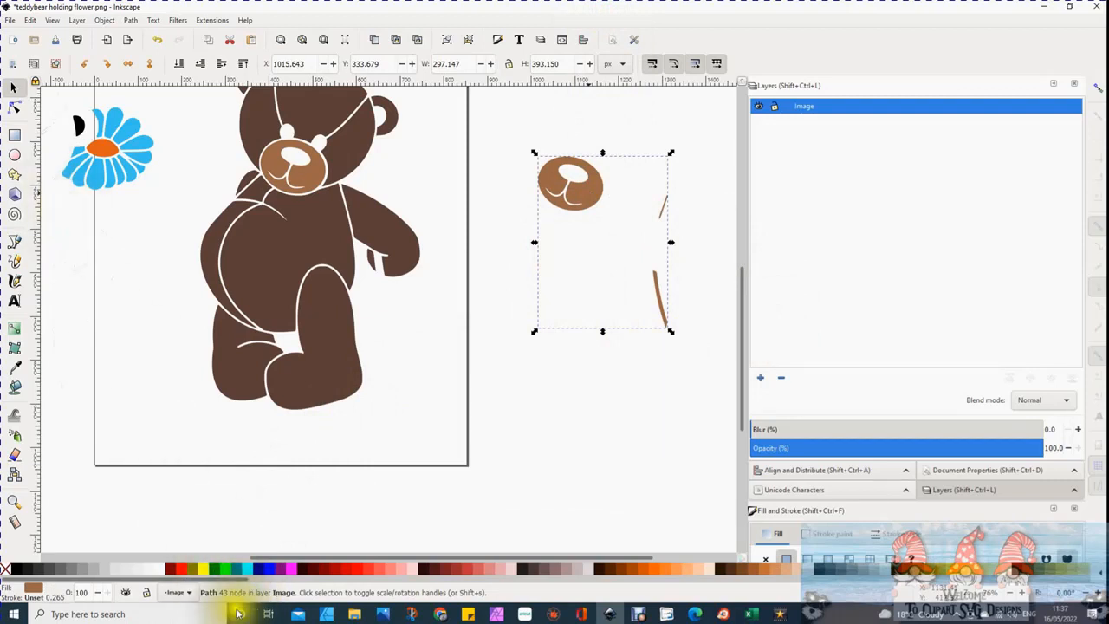
click(216, 572)
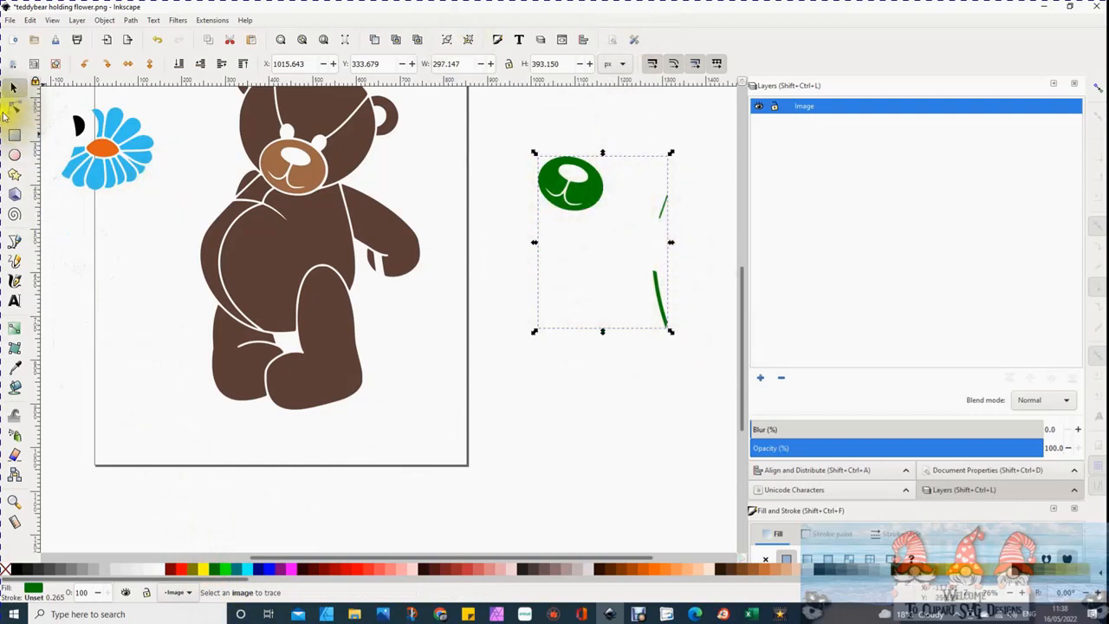
Delete all nodes of the muzzle from the green path, keeping only the two stem pieces.
click(13, 109)
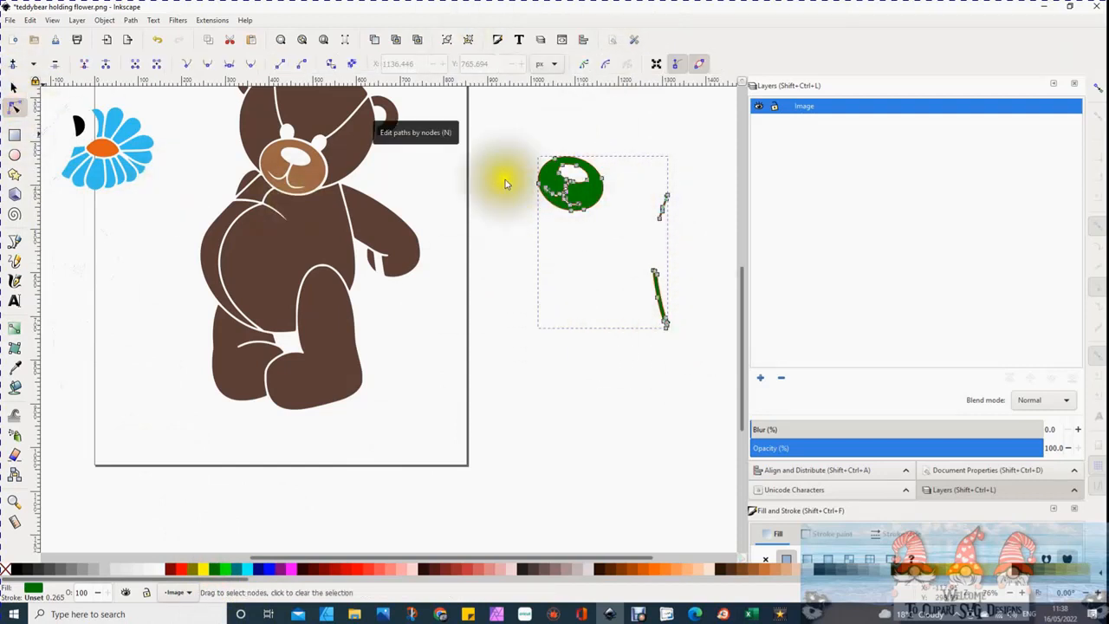
drag(510, 125, 611, 234)
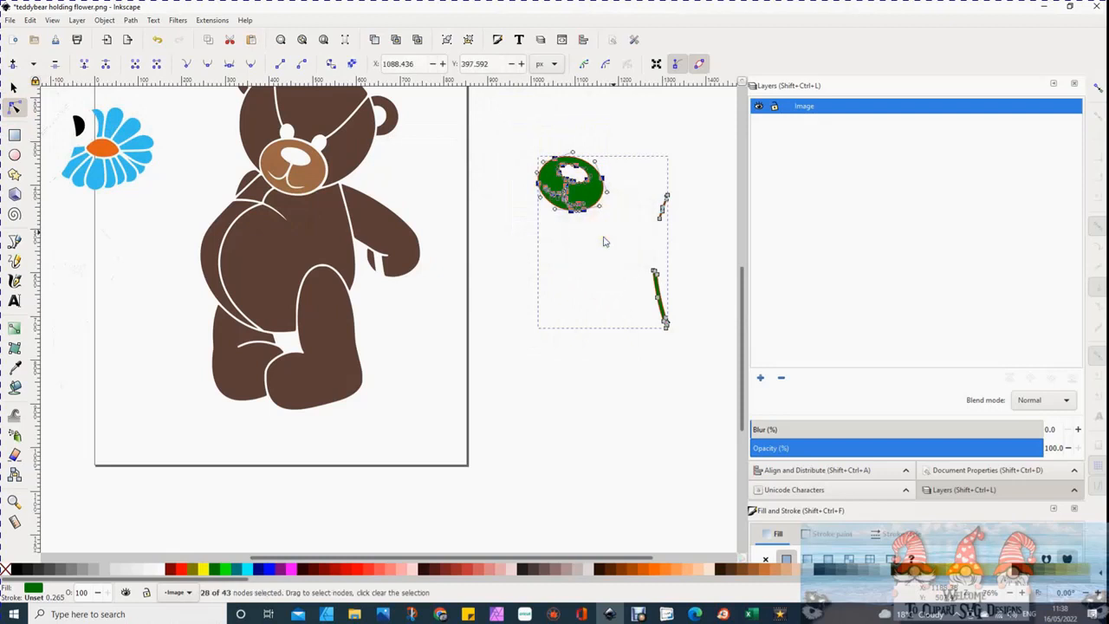
key(Delete)
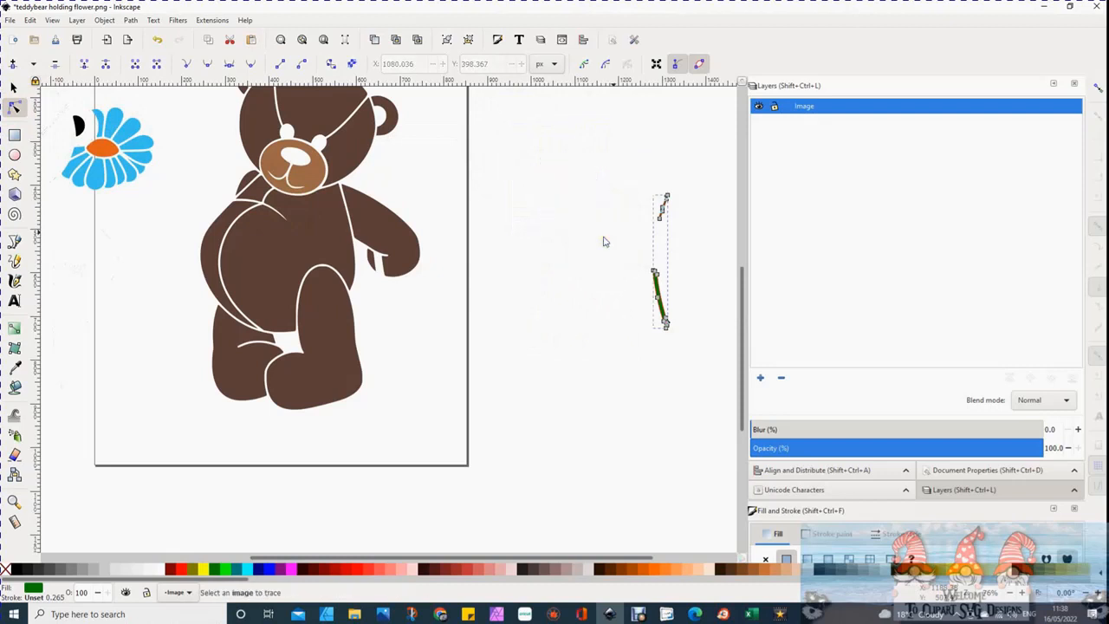
Position the green stem pieces above and below the bear's paw at about X 644.0, Y 384.3 px.
click(16, 88)
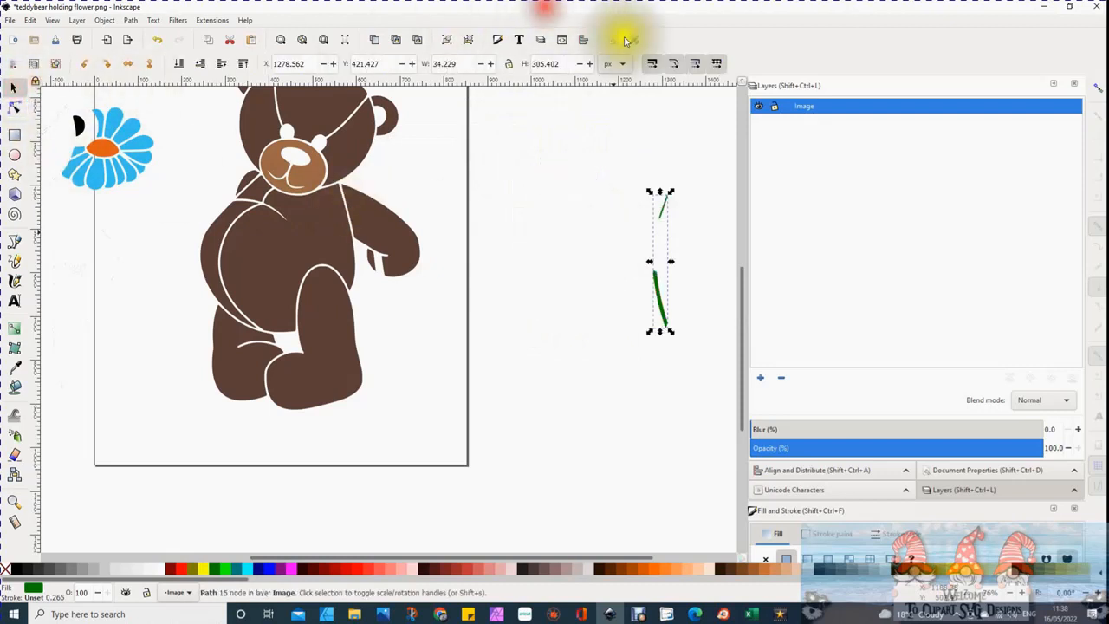
drag(662, 292, 393, 283)
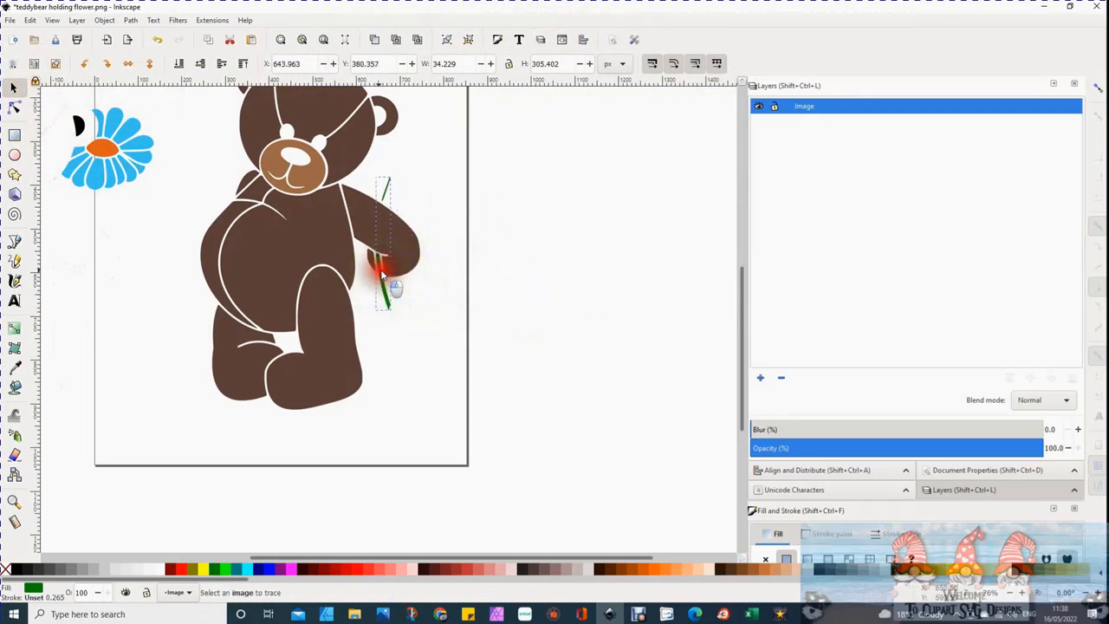
drag(380, 269, 381, 273)
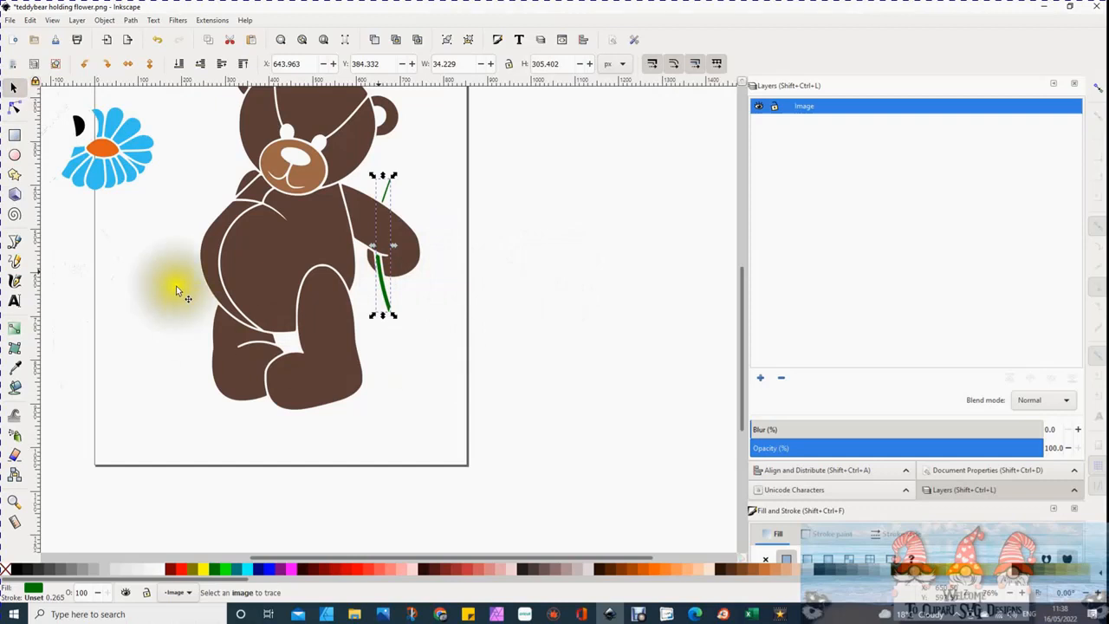
Move the blue flower petals away from the black and orange shapes to the page's right edge, at about X 805.9, Y 301.1 px.
drag(393, 555, 286, 541)
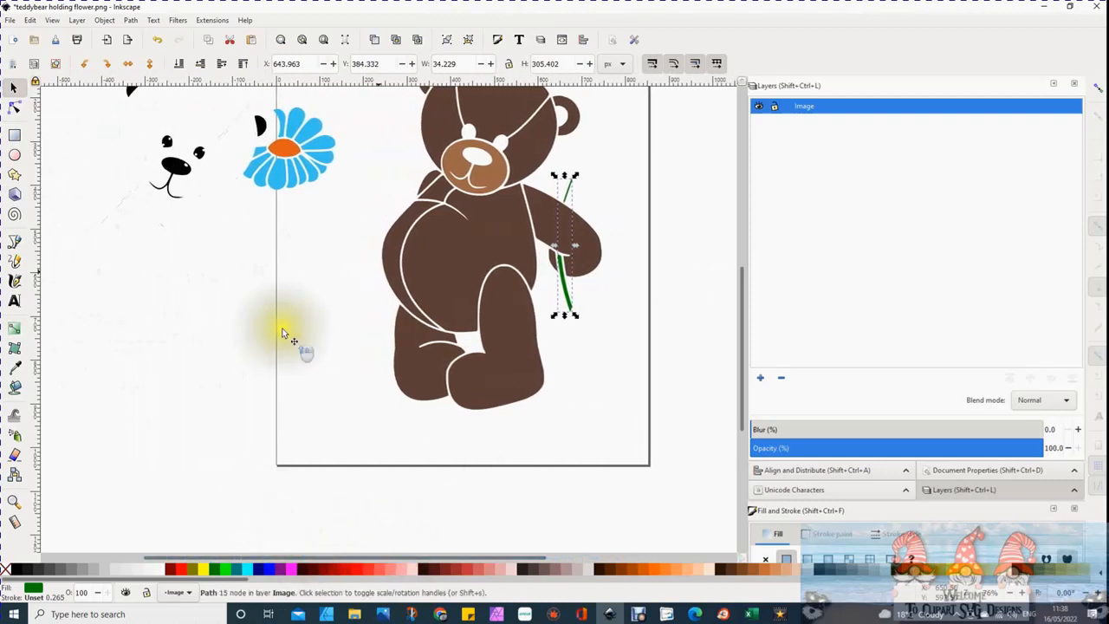
click(281, 179)
click(363, 7)
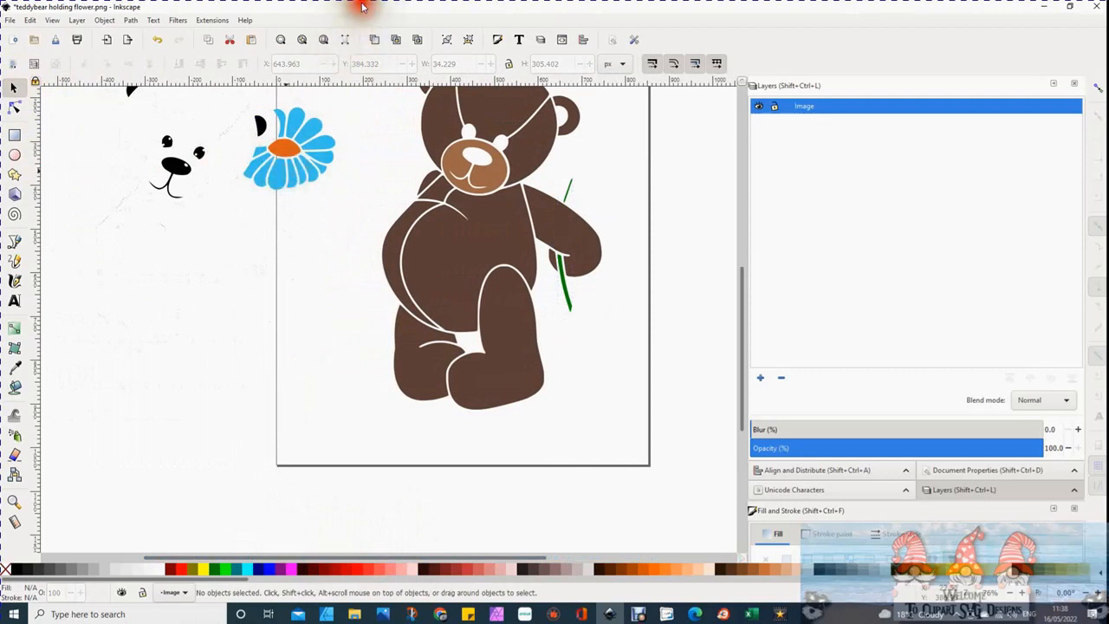
click(276, 179)
click(286, 192)
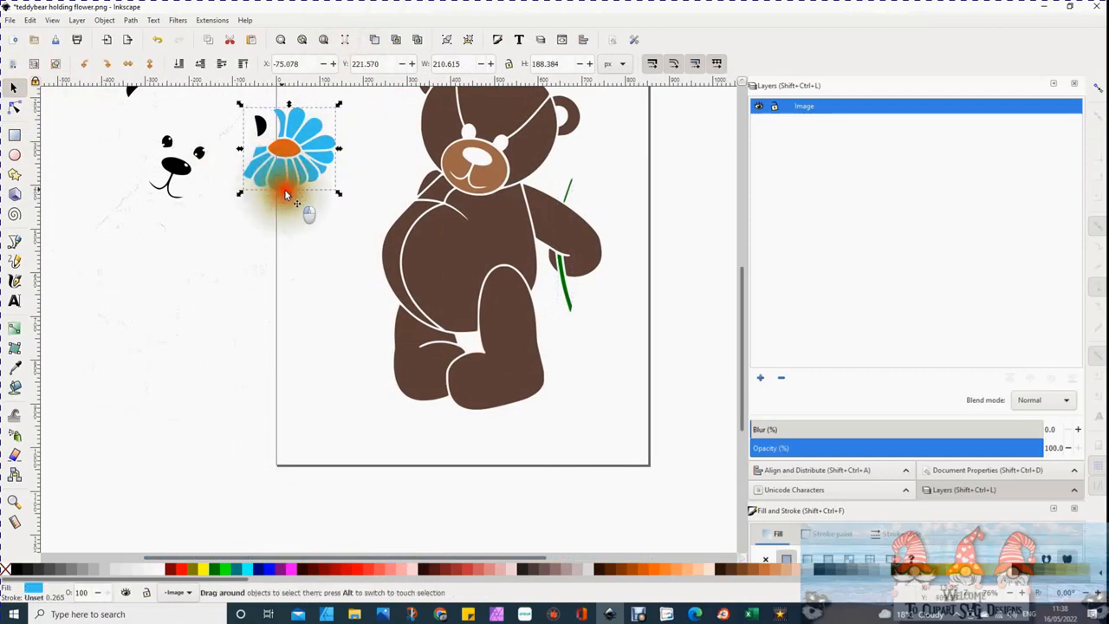
click(286, 173)
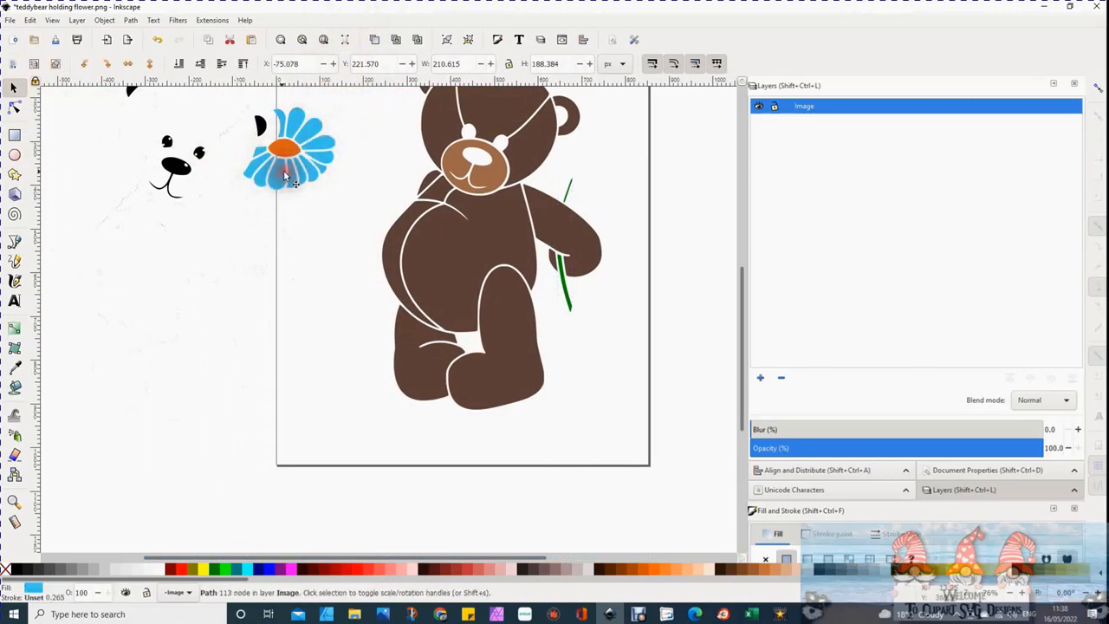
drag(286, 182, 666, 215)
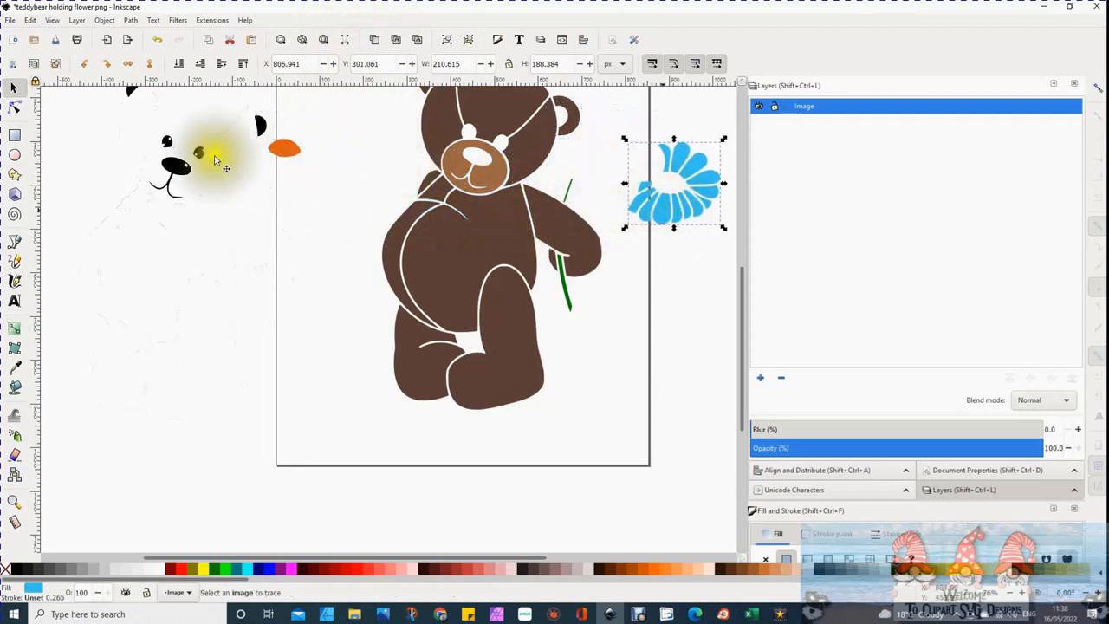
Check the blue petals' nodes for specks and place the petals above the stem beside the bear's ear, at about X 618.5, Y 200.4 px.
click(21, 110)
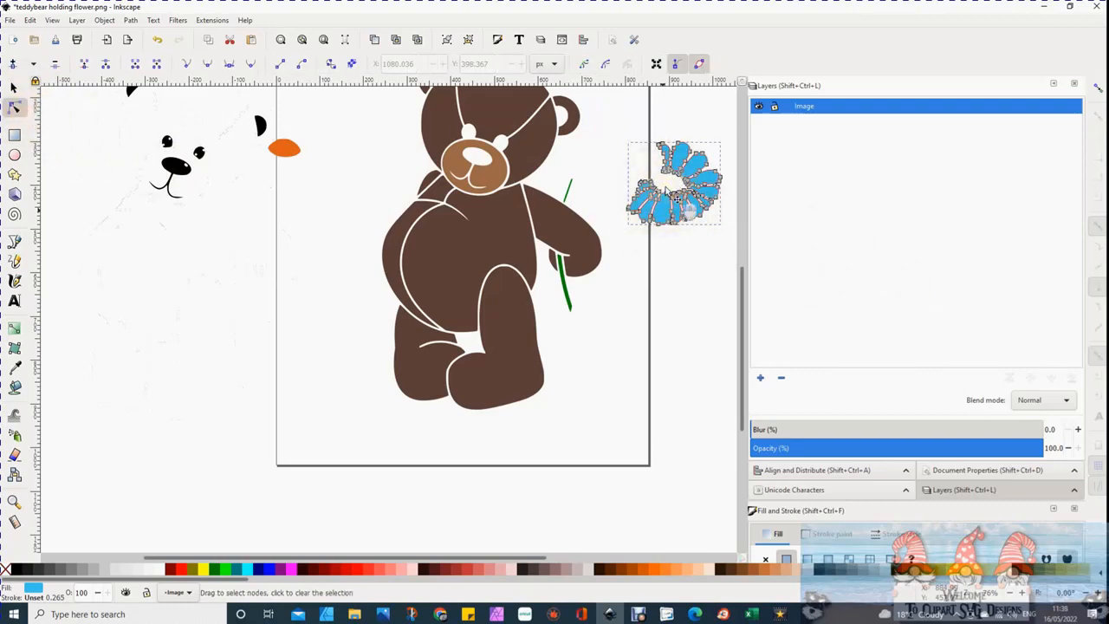
scroll(666, 184, up, 5)
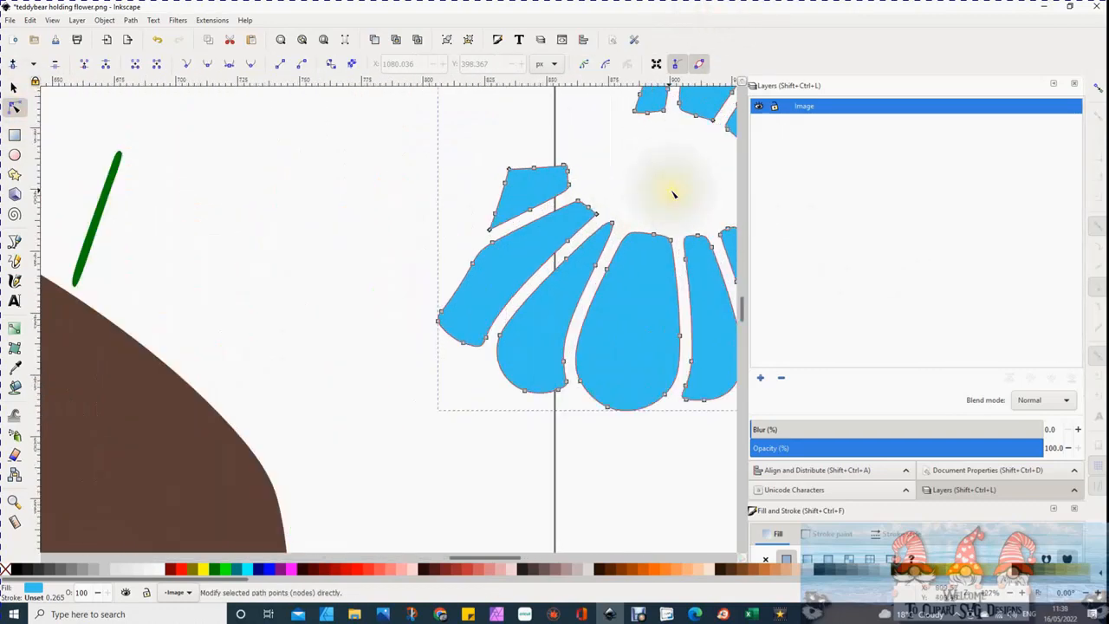
scroll(674, 195, up, 3)
mouse_move(494, 558)
mouse_down()
mouse_move(532, 559)
mouse_move(485, 565)
mouse_up()
click(13, 89)
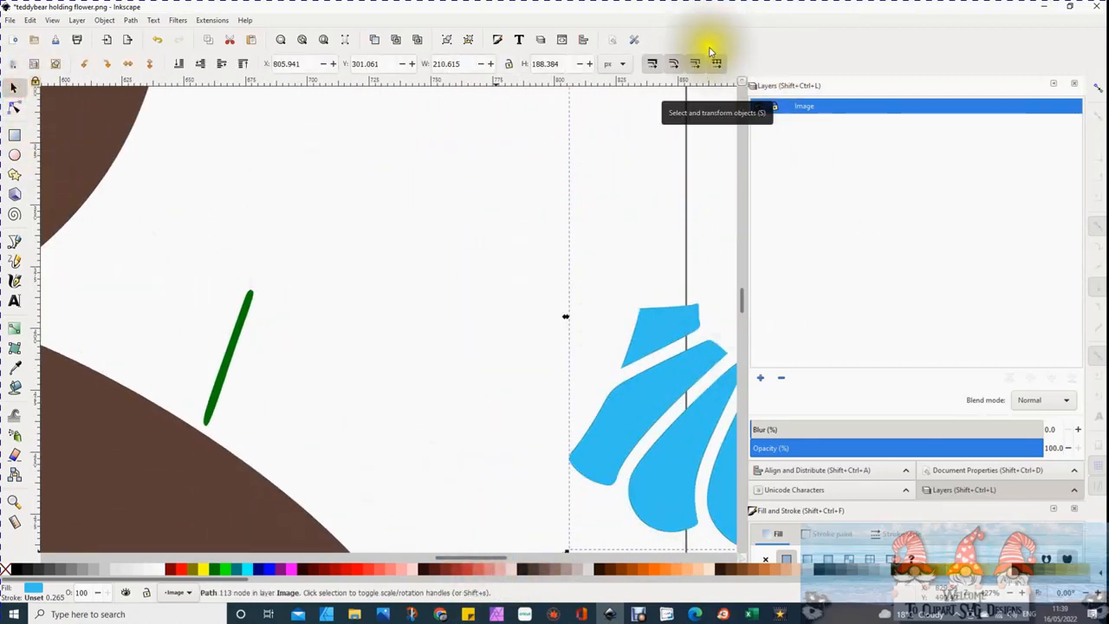
scroll(443, 319, down, 3)
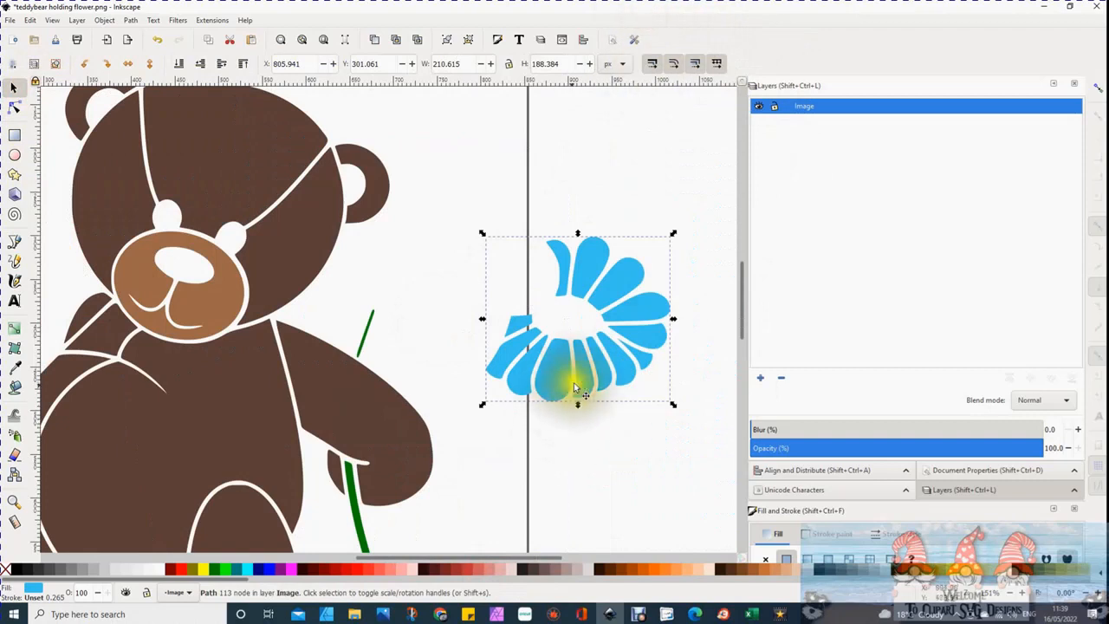
drag(563, 380, 399, 287)
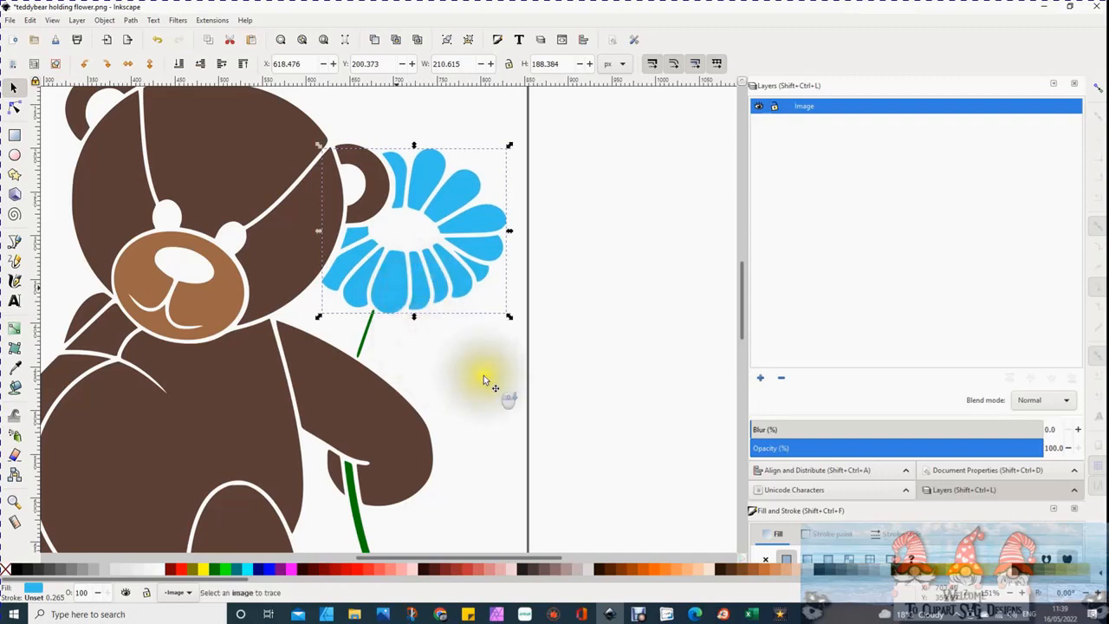
Move the orange flower centre to the empty area right of the page, at about X 958.0, Y 128.7 px.
ctrl+scroll(453, 384, down, 3)
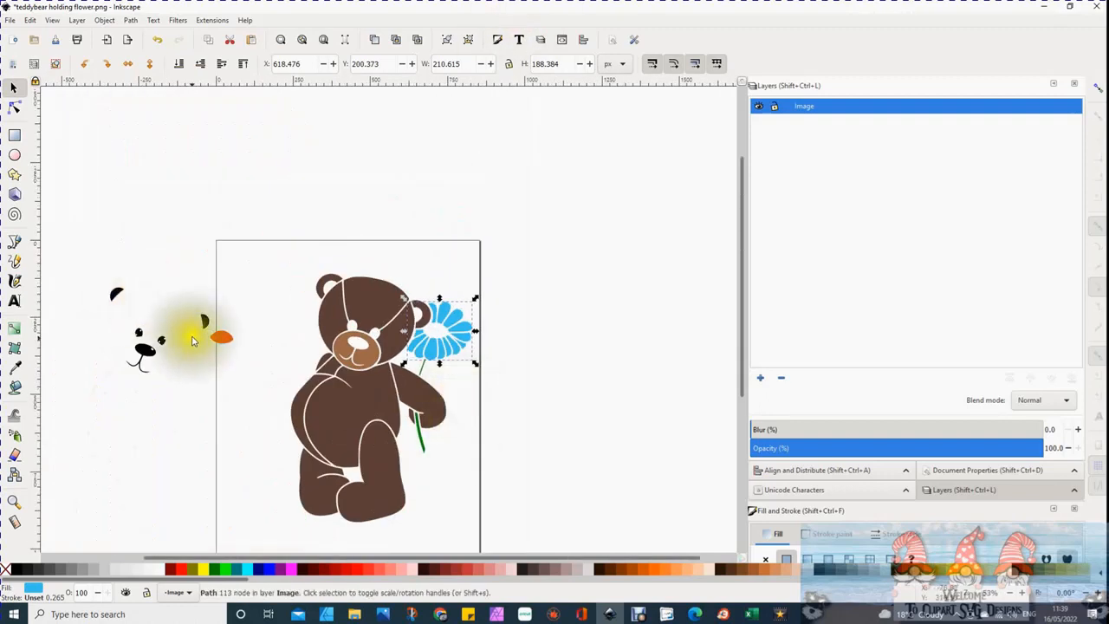
click(221, 337)
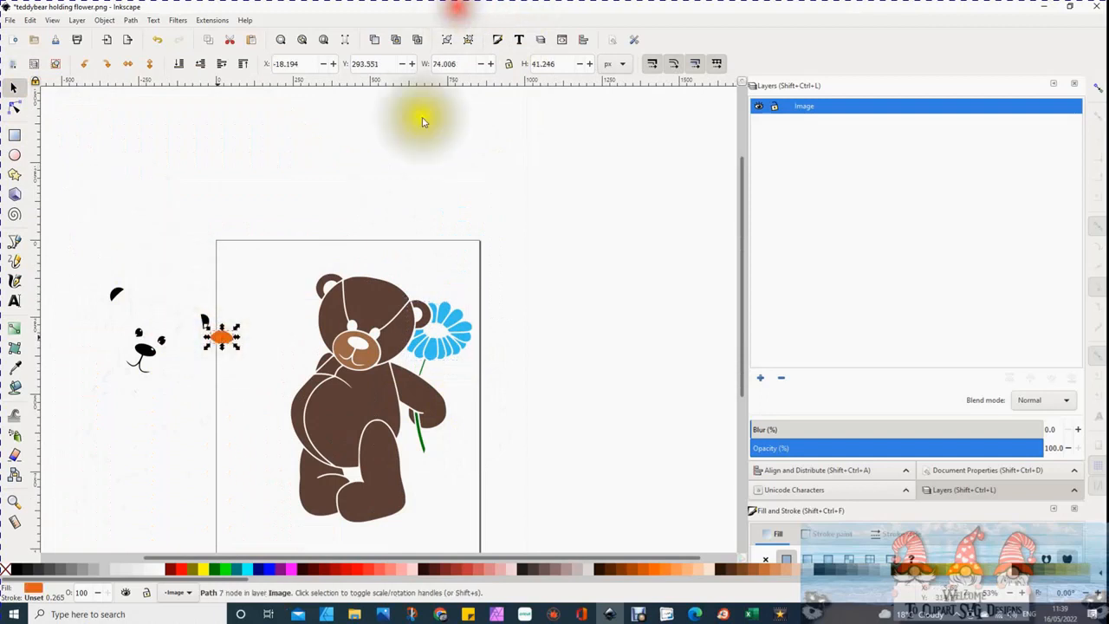
drag(223, 341, 526, 290)
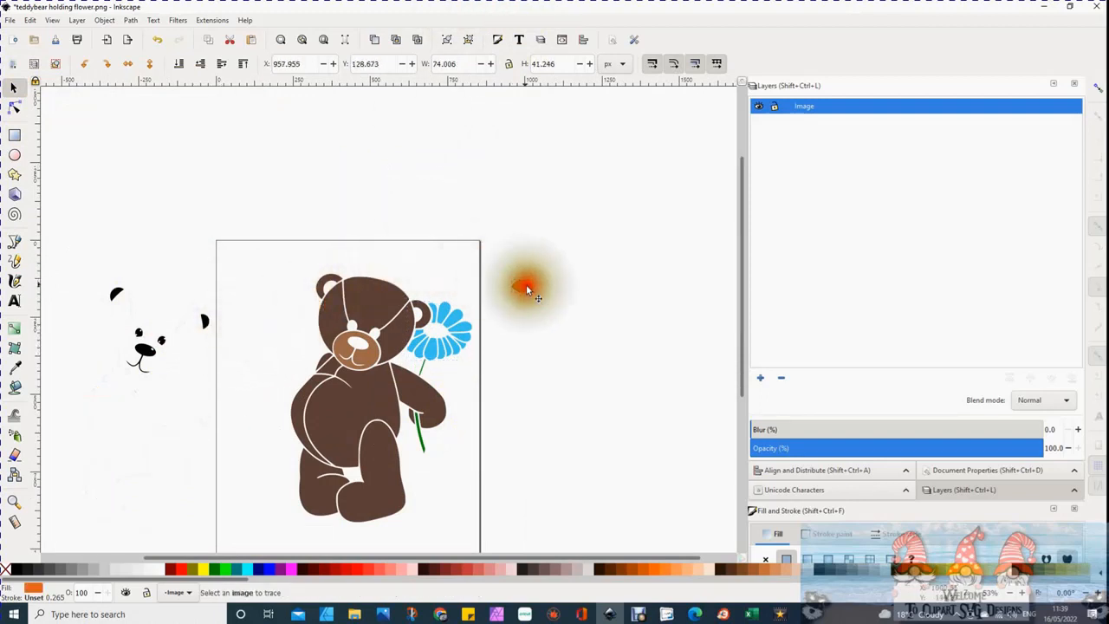
Examine the orange flower centre's outline and nodes for stray specks or spikes.
click(15, 113)
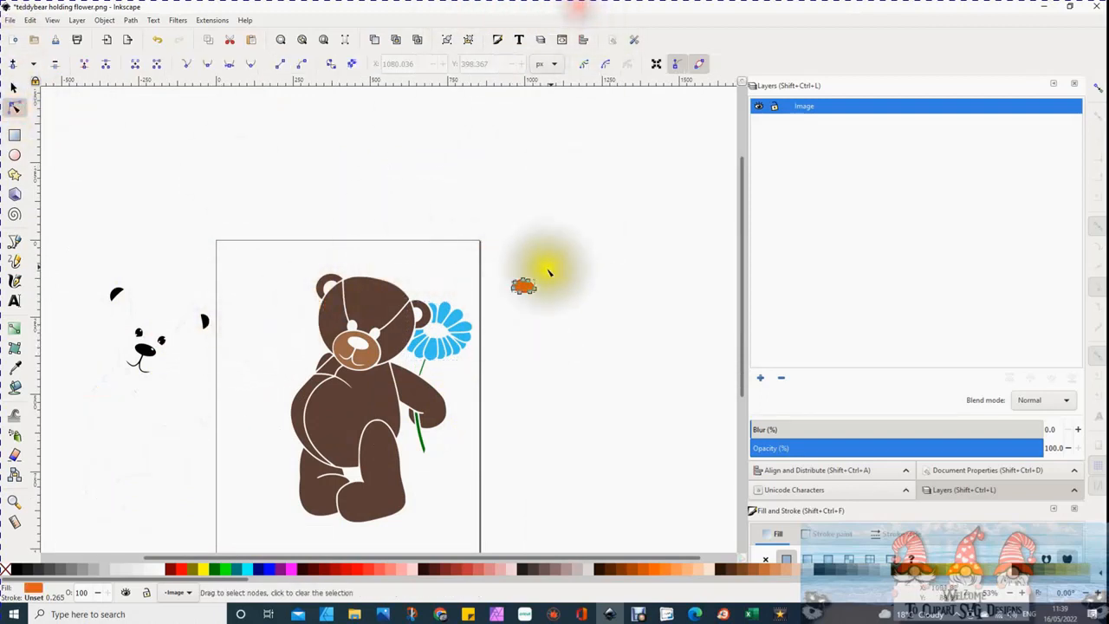
ctrl+scroll(545, 268, up, 5)
scroll(519, 260, up, 3)
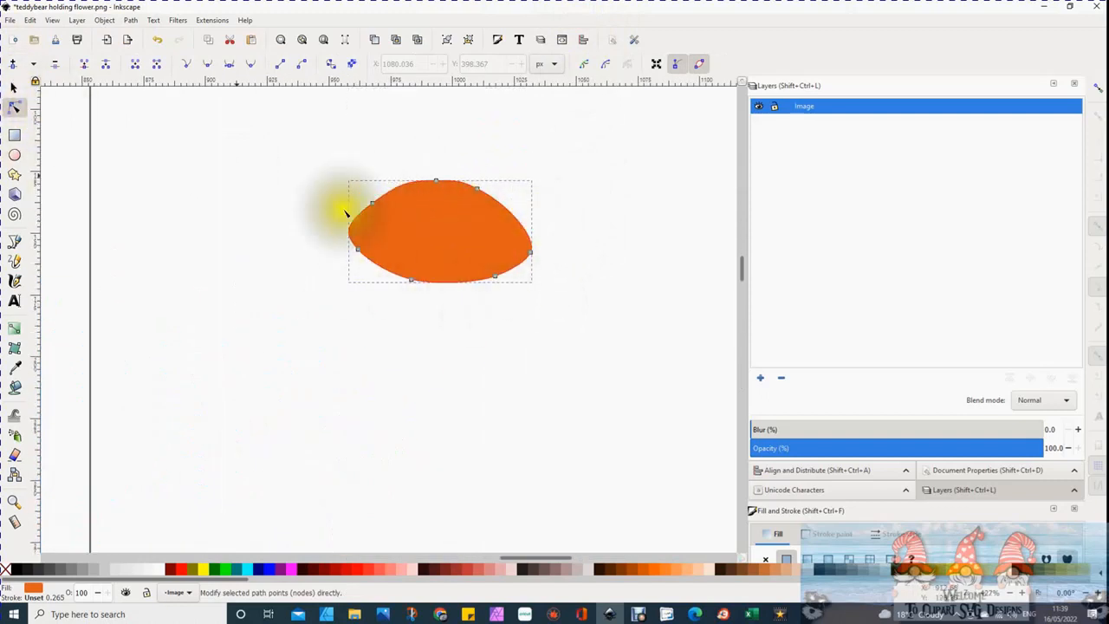
ctrl+scroll(387, 245, down, 2)
ctrl+scroll(385, 244, down, 4)
click(15, 88)
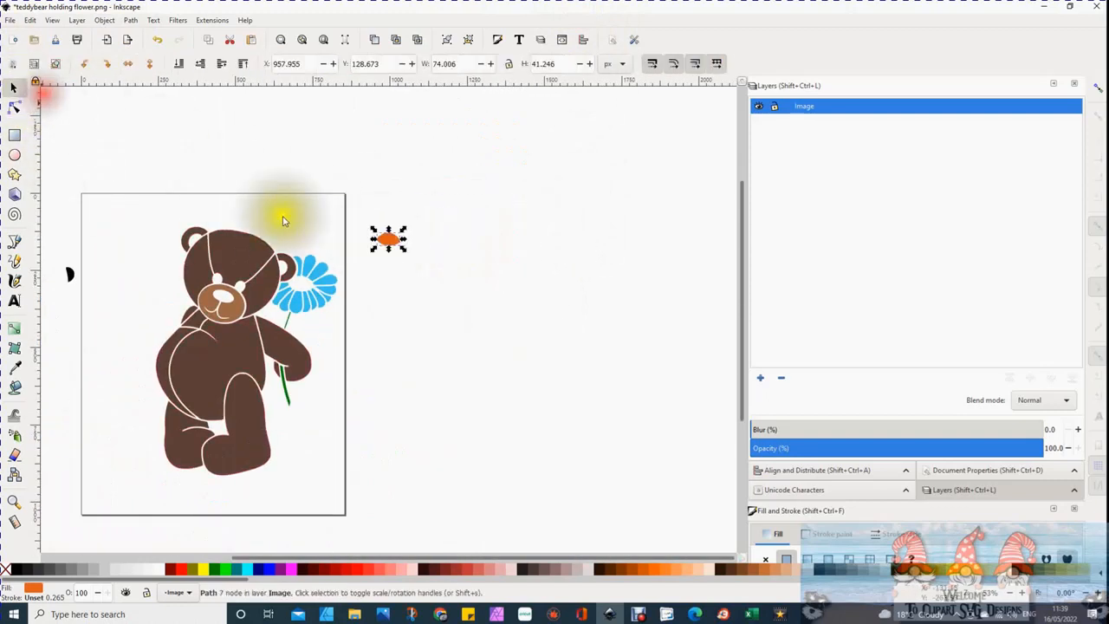
Place the orange flower centre in the middle of the blue petals, at about X 676.9, Y 272.9 px.
click(375, 259)
click(390, 241)
click(460, 8)
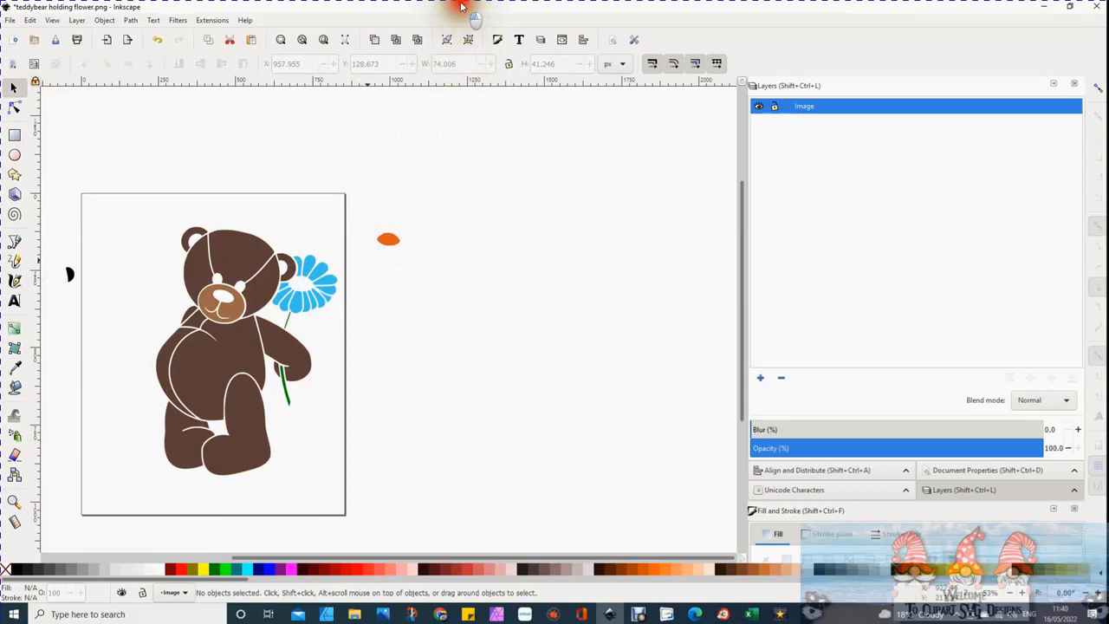
click(394, 241)
drag(391, 246, 305, 292)
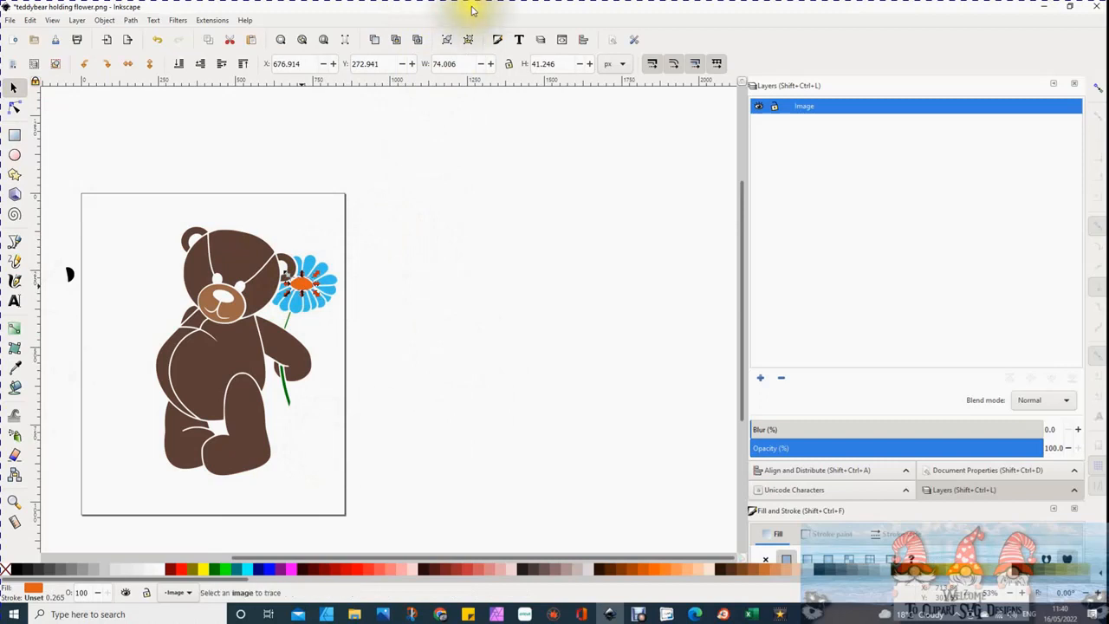
Move the stray-speck path off the black face and ear shapes to the empty area right of the page, at about X 1444.0, Y -198.6 px.
scroll(408, 384, down, 2)
click(211, 338)
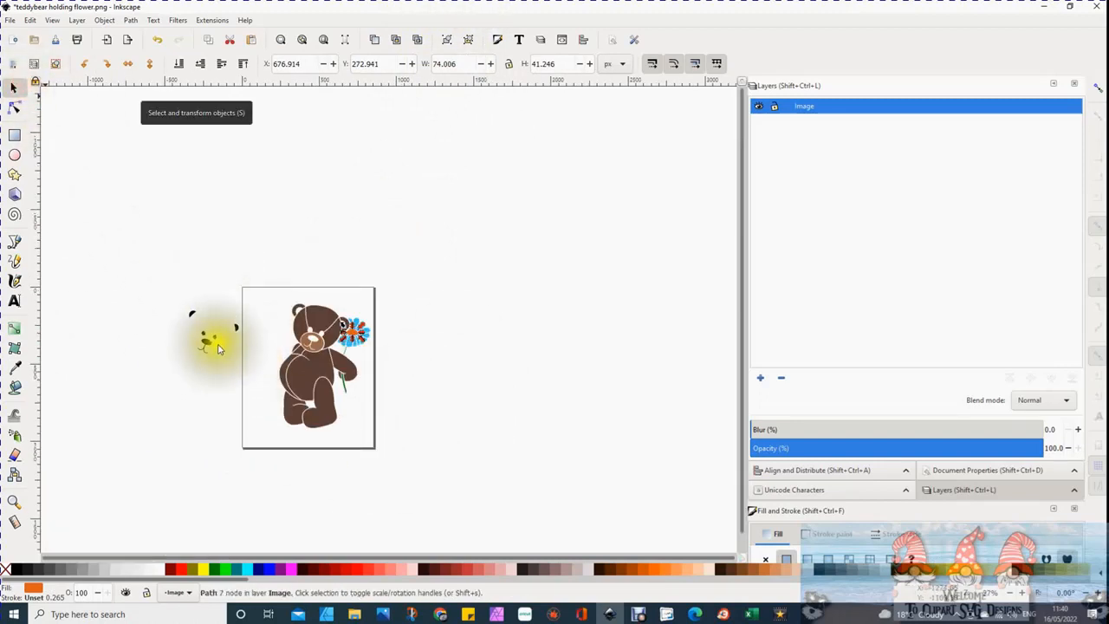
click(212, 342)
click(208, 334)
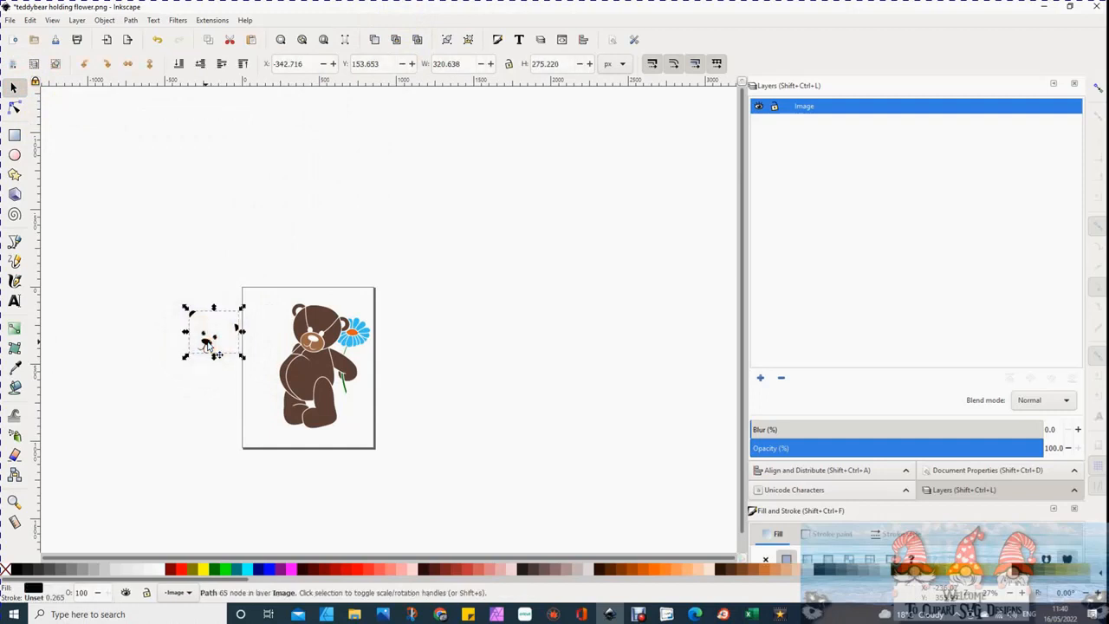
click(213, 332)
click(15, 88)
click(208, 343)
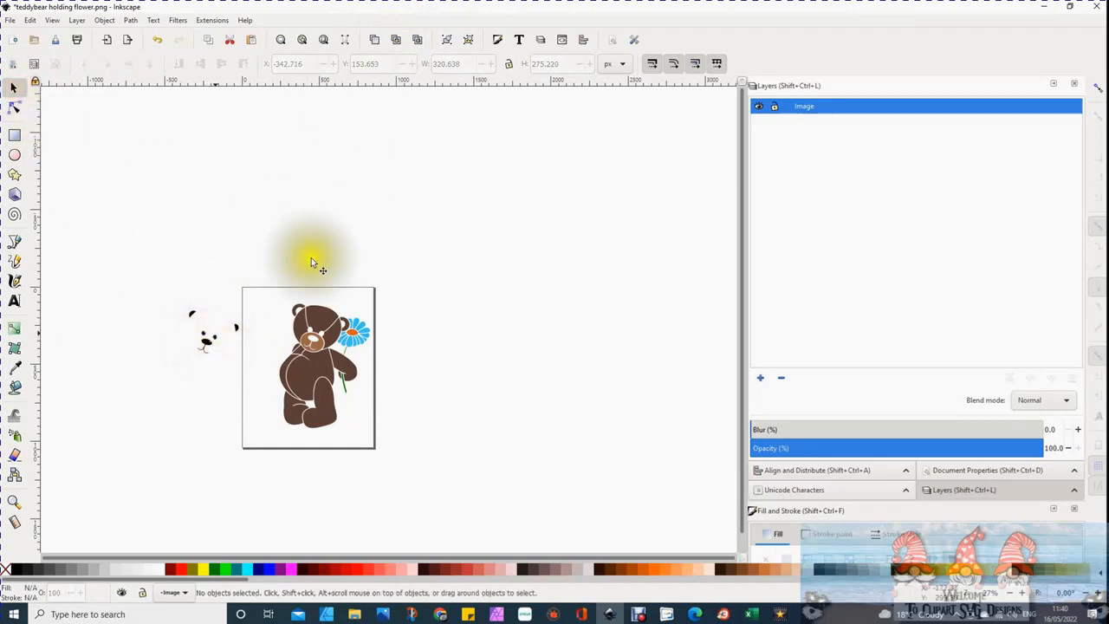
click(210, 336)
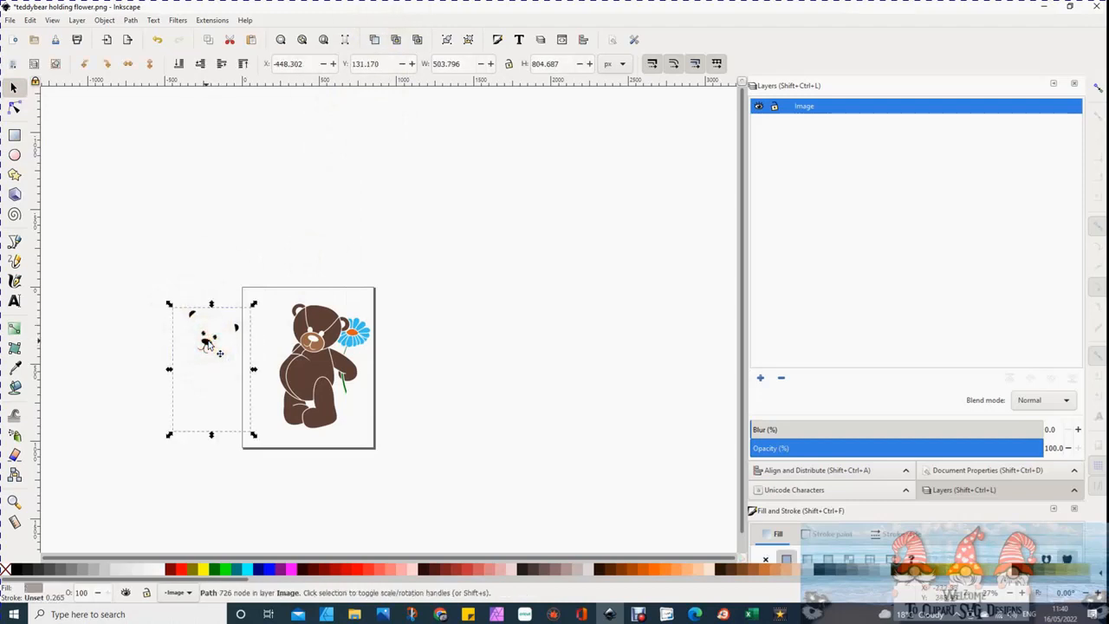
click(378, 9)
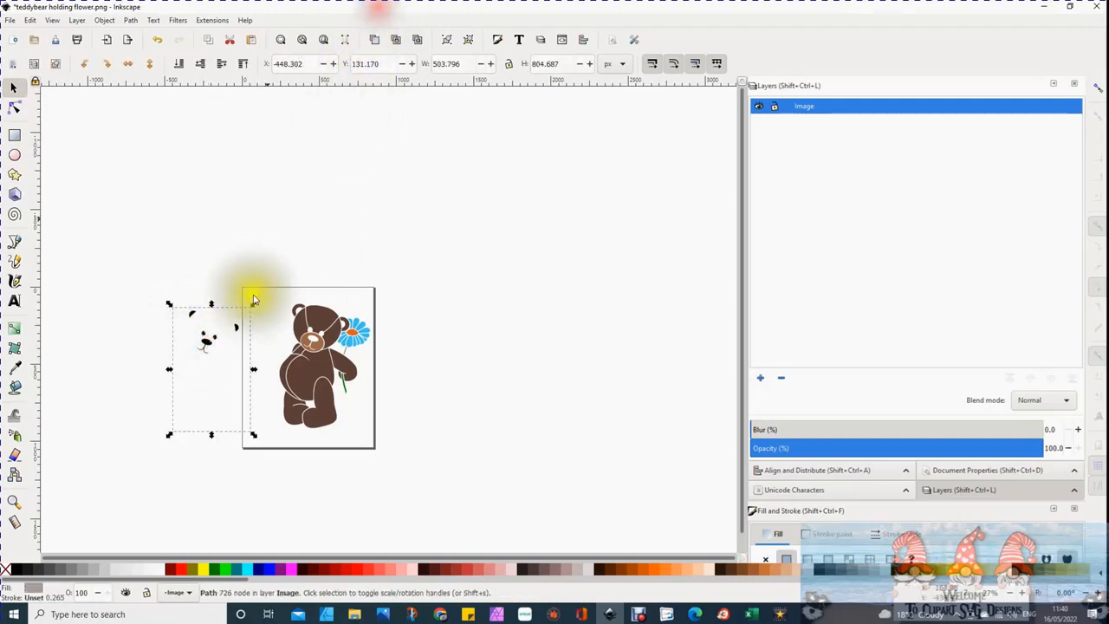
drag(210, 345, 506, 296)
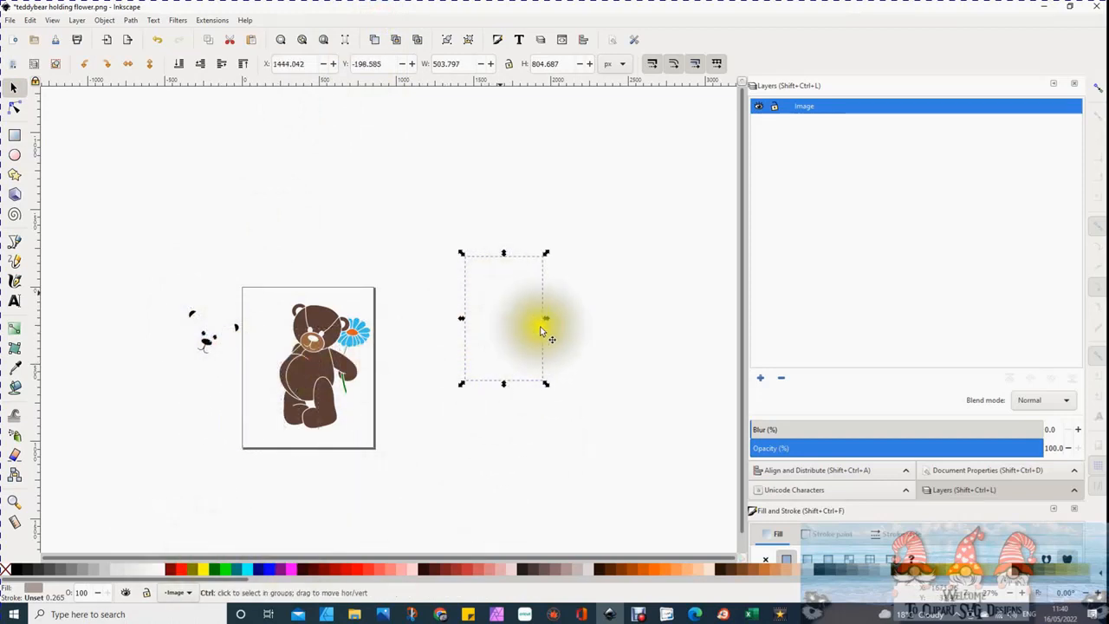
Check the nodes of the stray-speck path right of the page and delete the path.
click(13, 106)
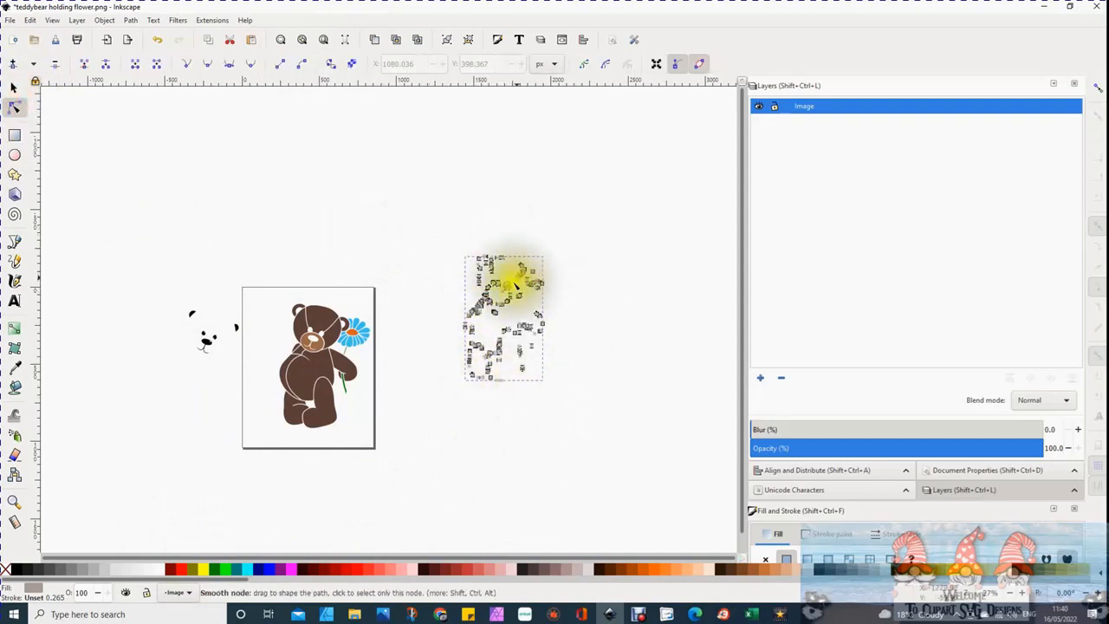
click(14, 87)
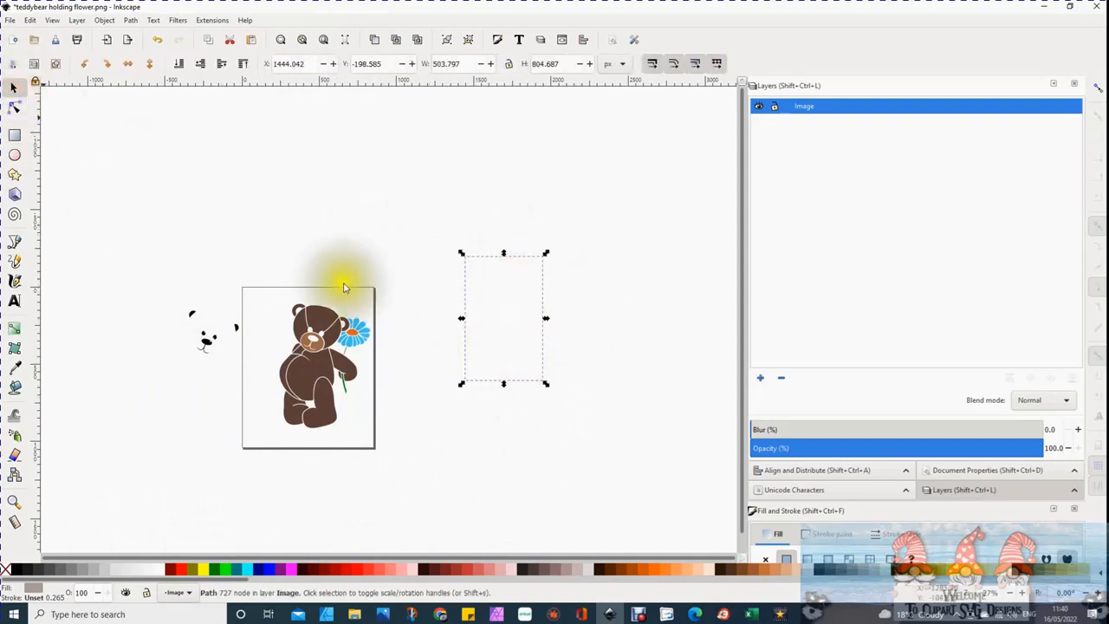
click(416, 279)
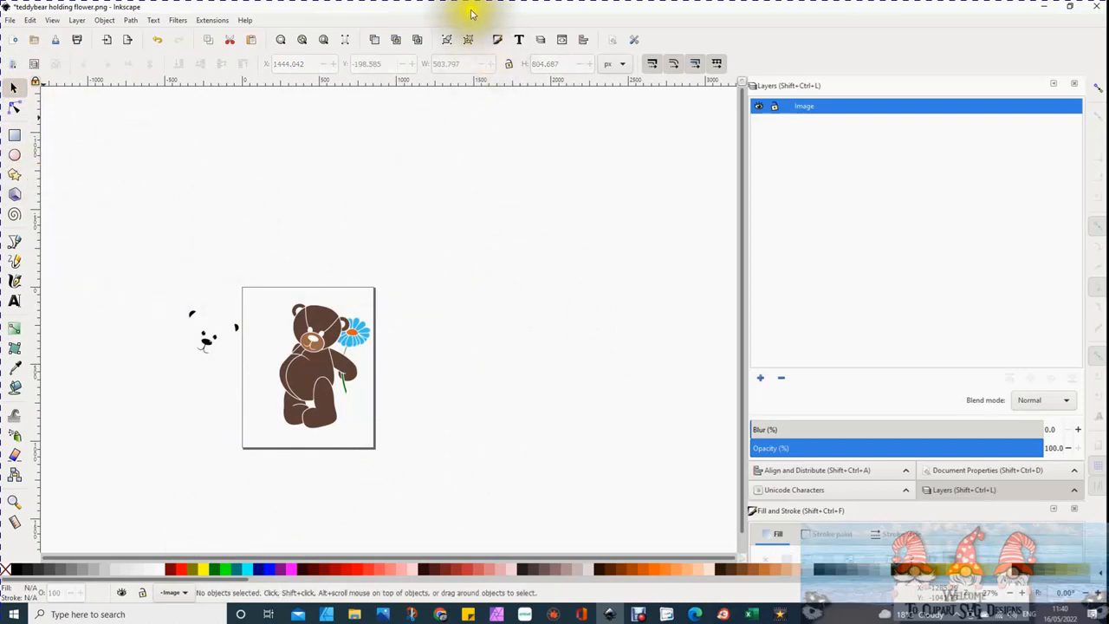
Examine the nodes of the black eyes, nose, mouth and inner-ear path for stray specks.
scroll(218, 360, up, 4)
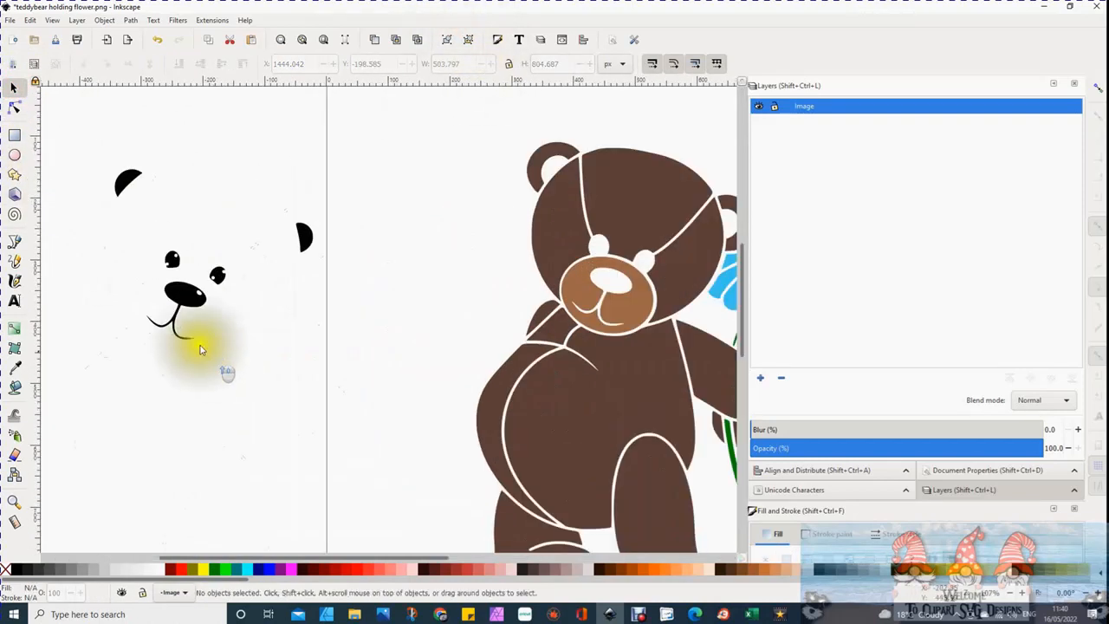
click(190, 300)
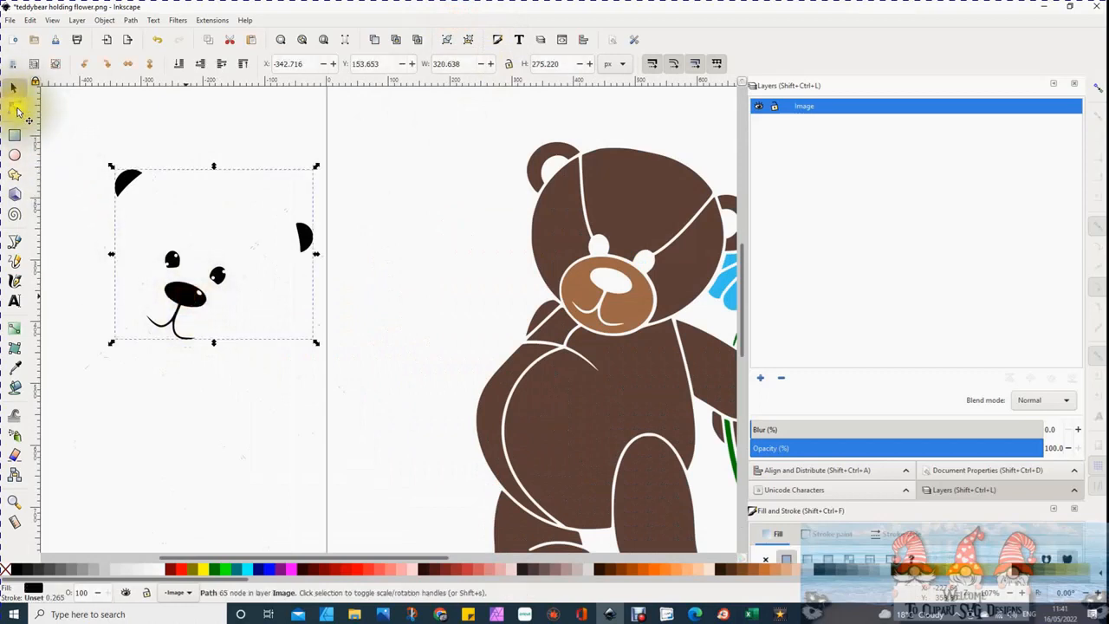
click(16, 108)
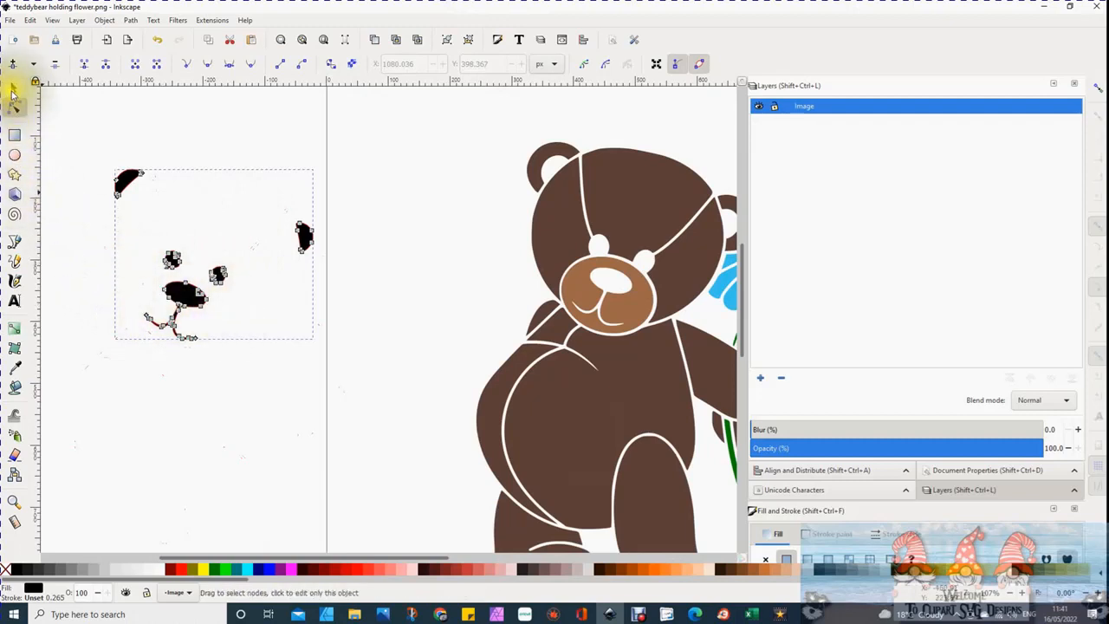
click(17, 87)
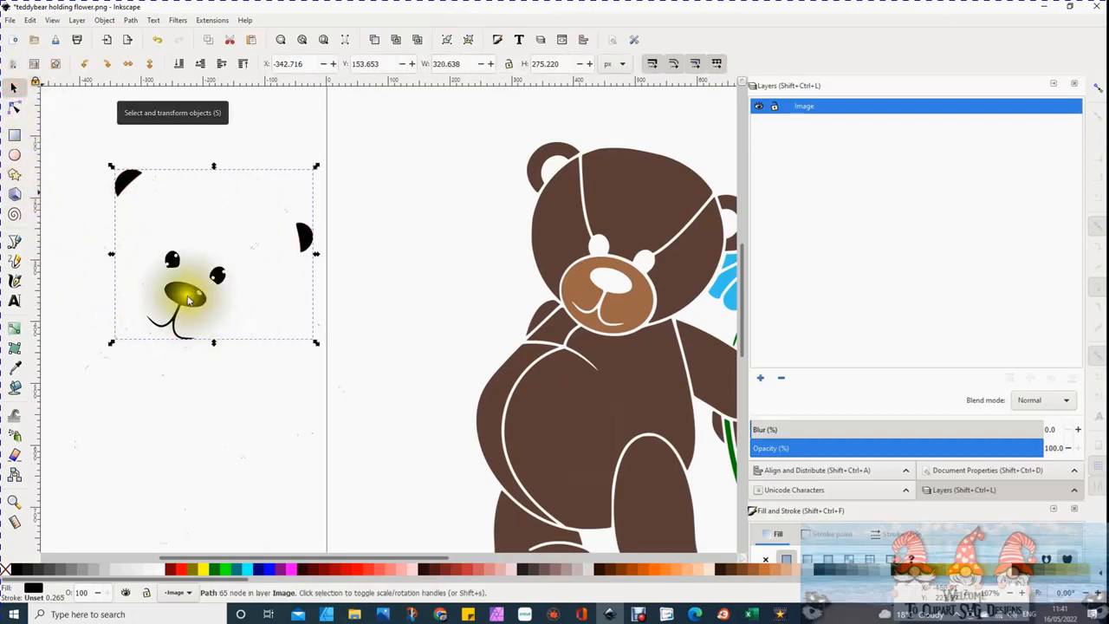
click(201, 301)
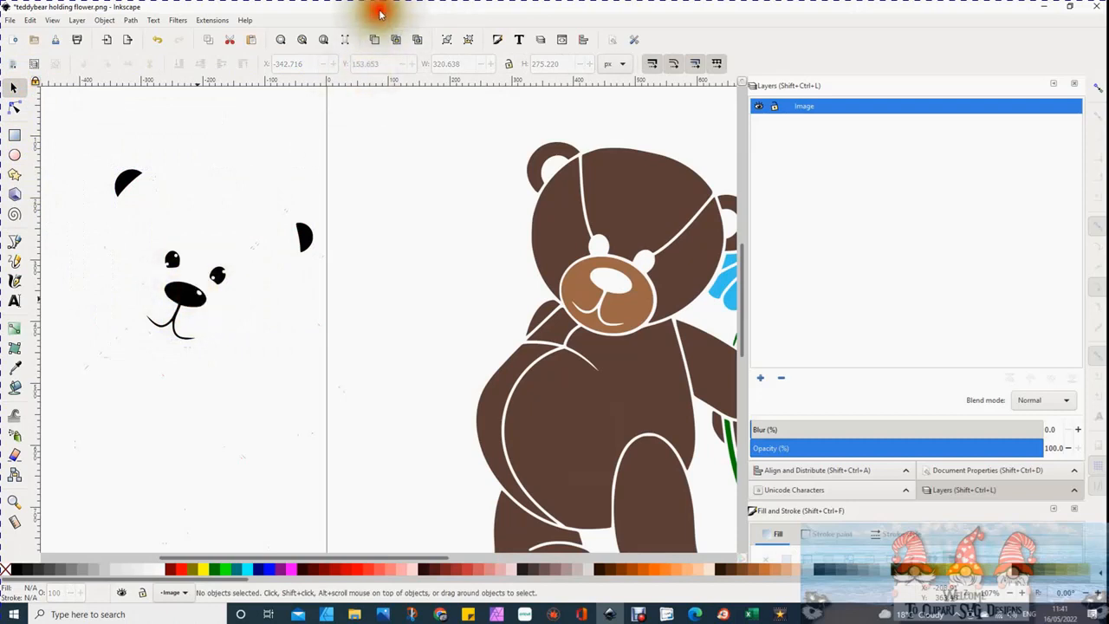
Place the black eyes, nose, mouth and inner ears over the bear's head, at about X 346.8, Y 130.2 px.
click(185, 297)
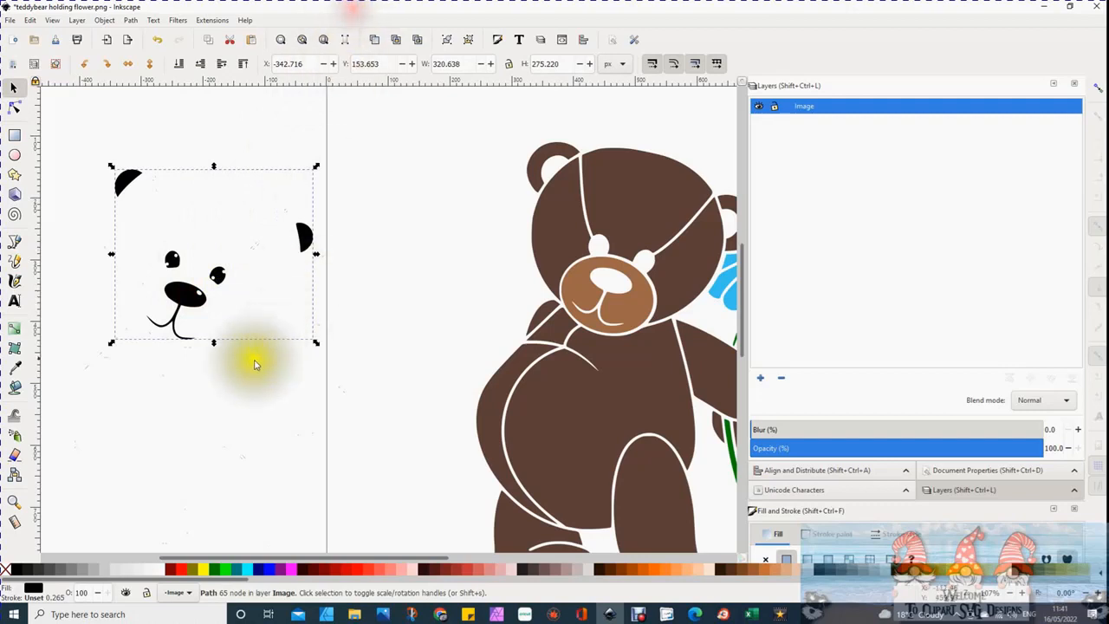
drag(181, 295, 584, 302)
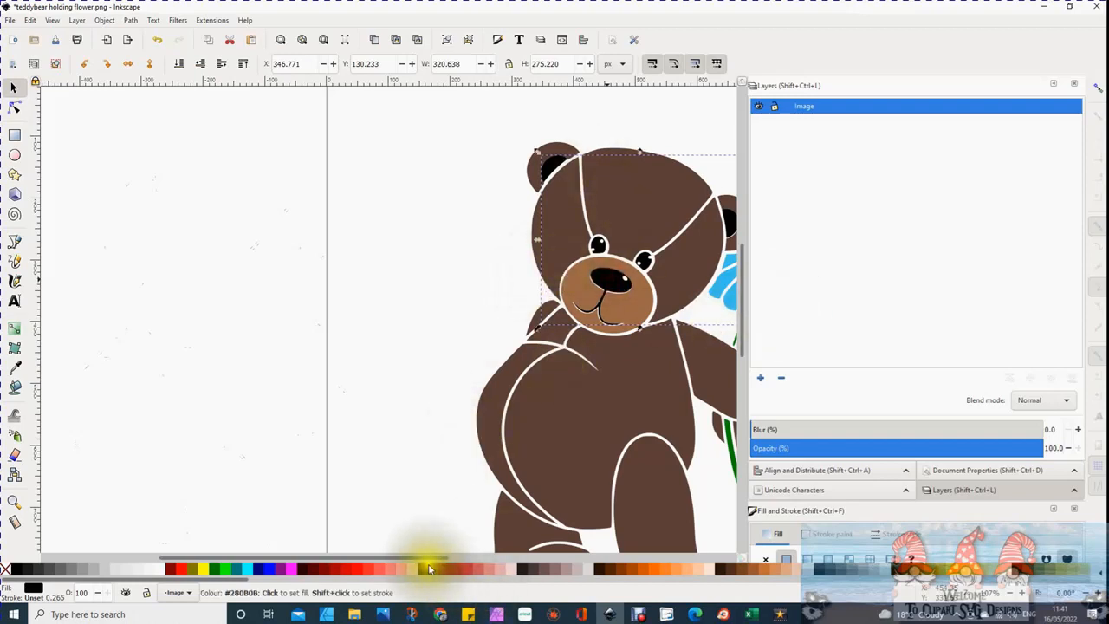
drag(433, 556, 507, 567)
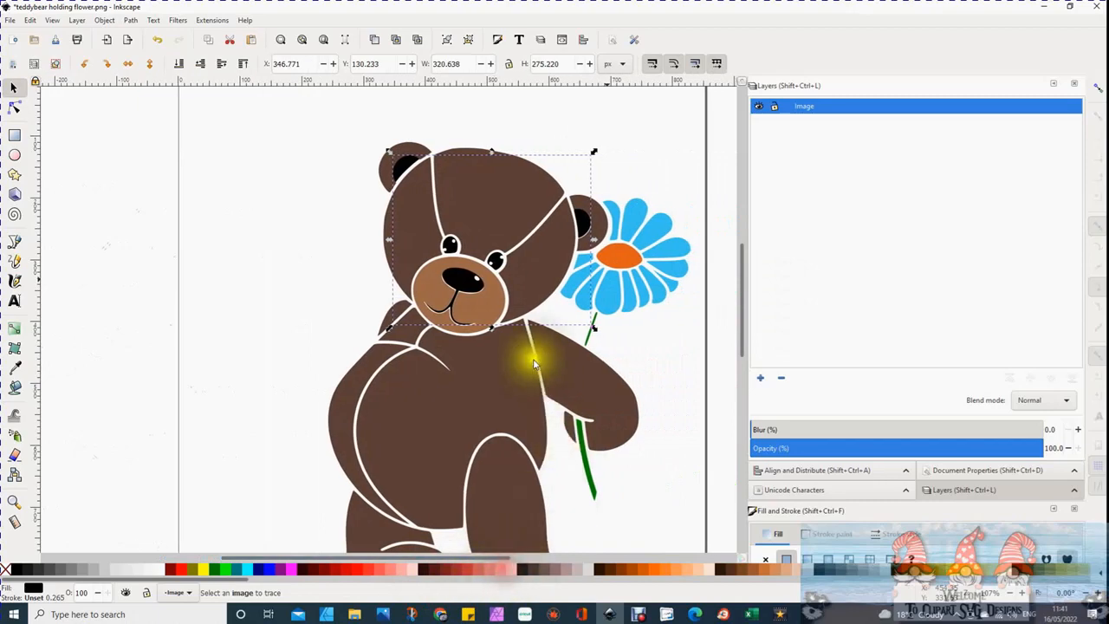
double_click(450, 8)
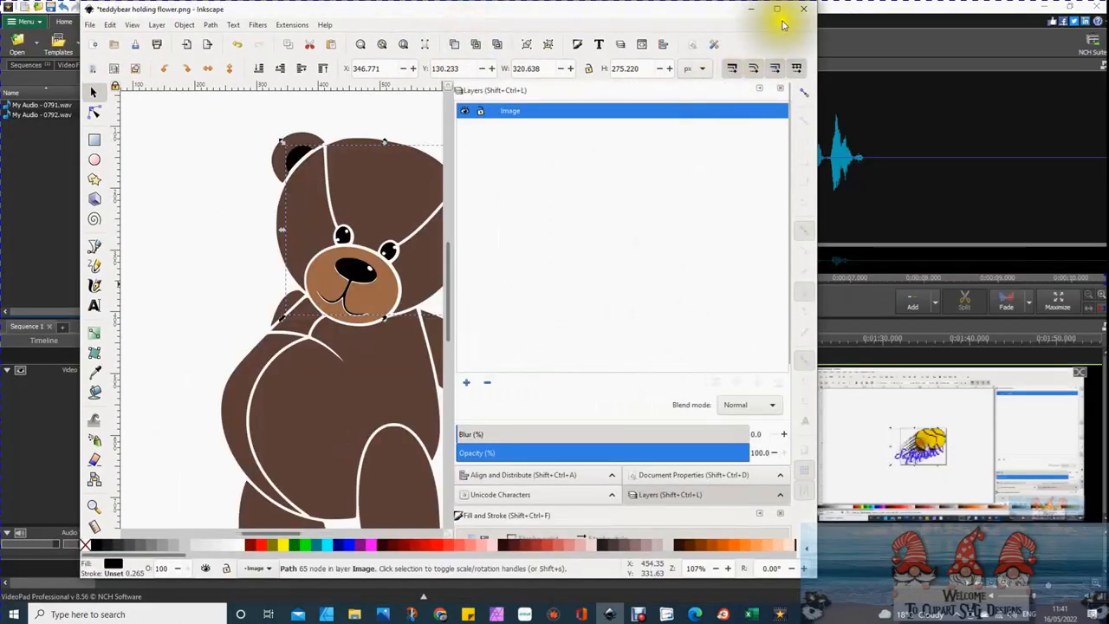
click(779, 12)
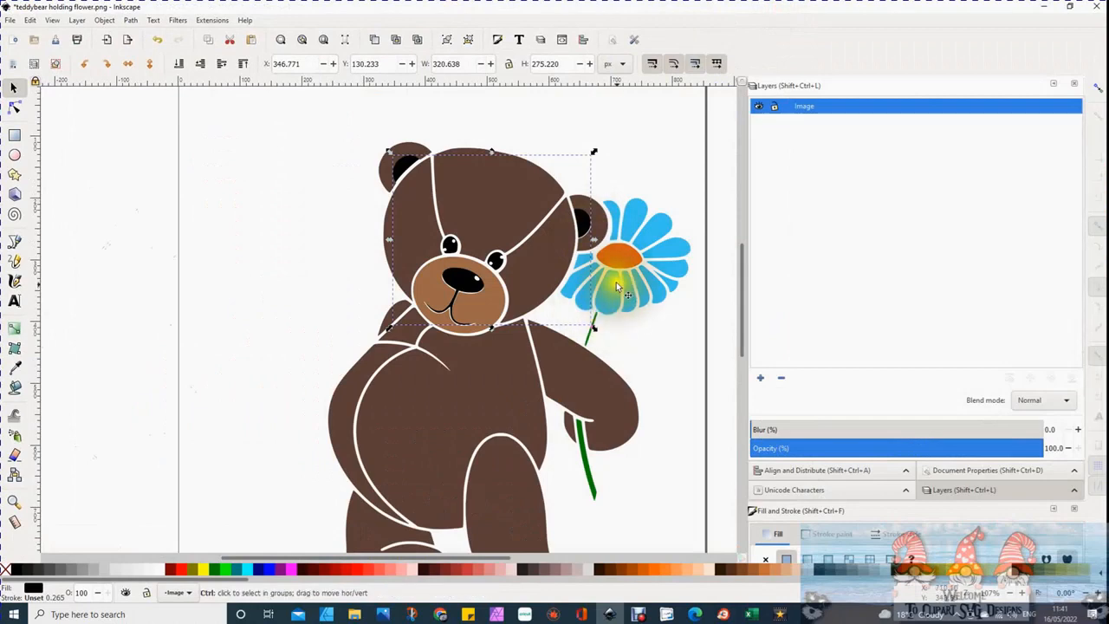
Fine-tune the black features' position against the ear beside the flower, setting them at about X 346.8, Y 131.2 px.
scroll(616, 282, up, 2)
scroll(605, 273, up, 1)
scroll(396, 338, up, 5)
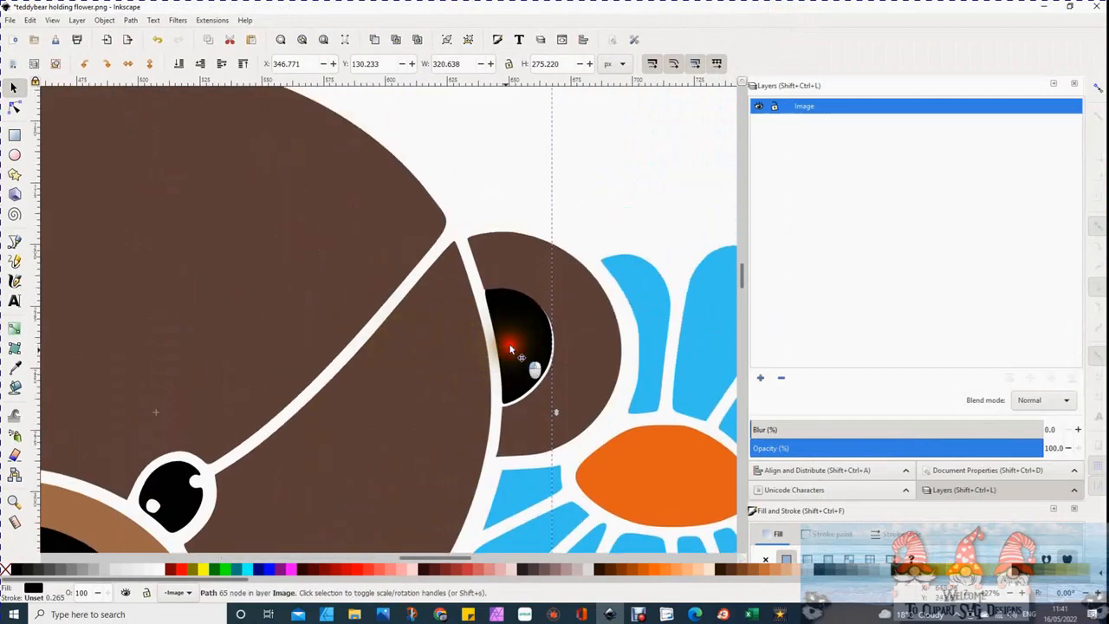
drag(513, 353, 510, 354)
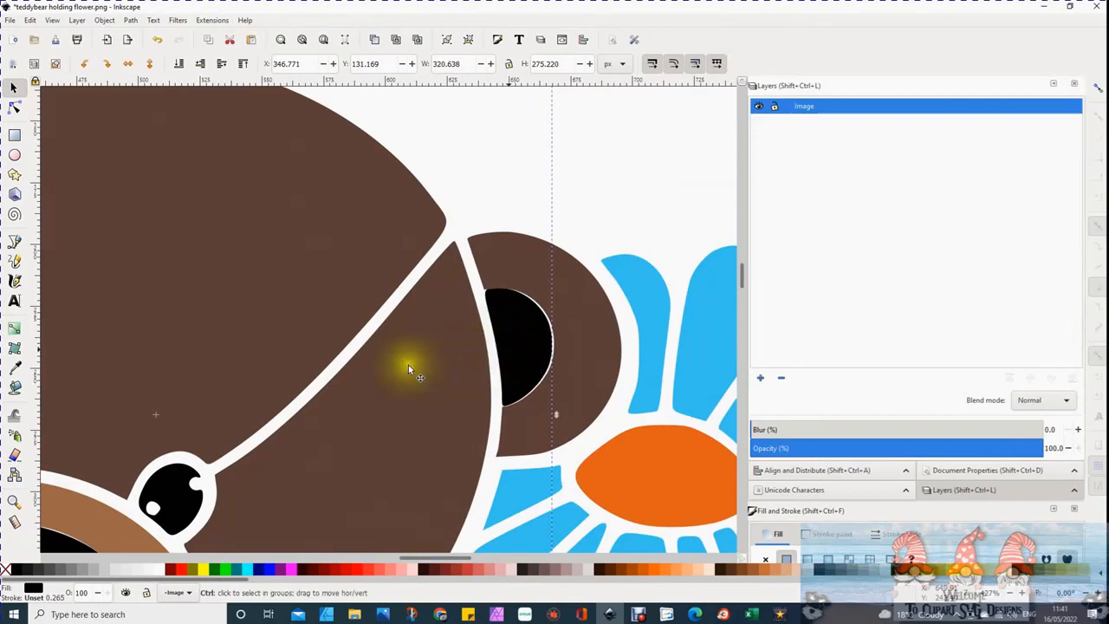
click(362, 406)
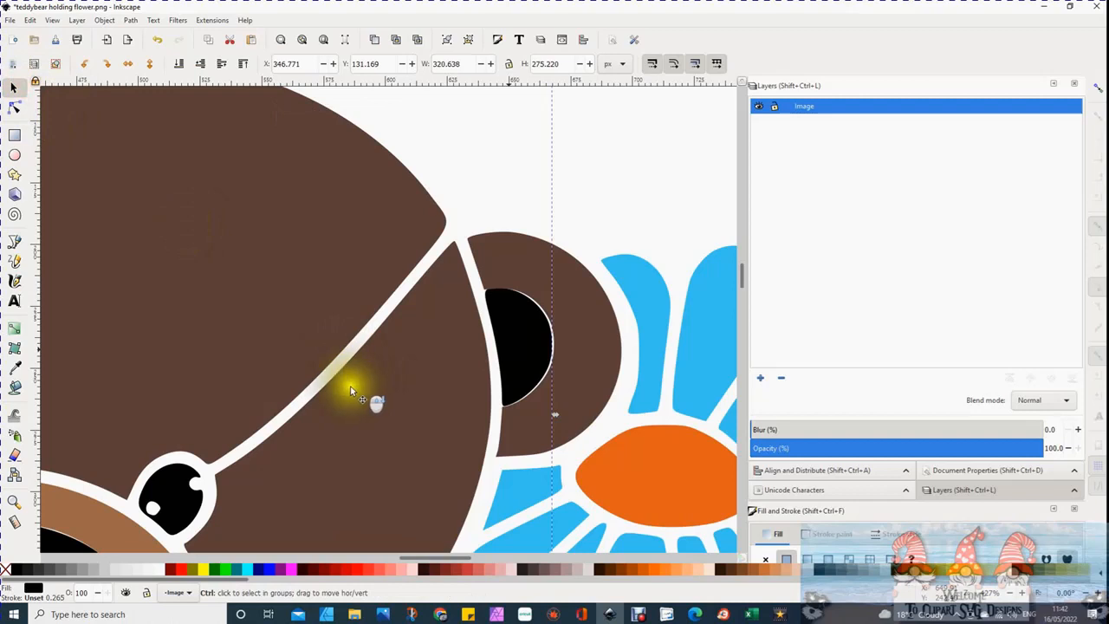
click(460, 10)
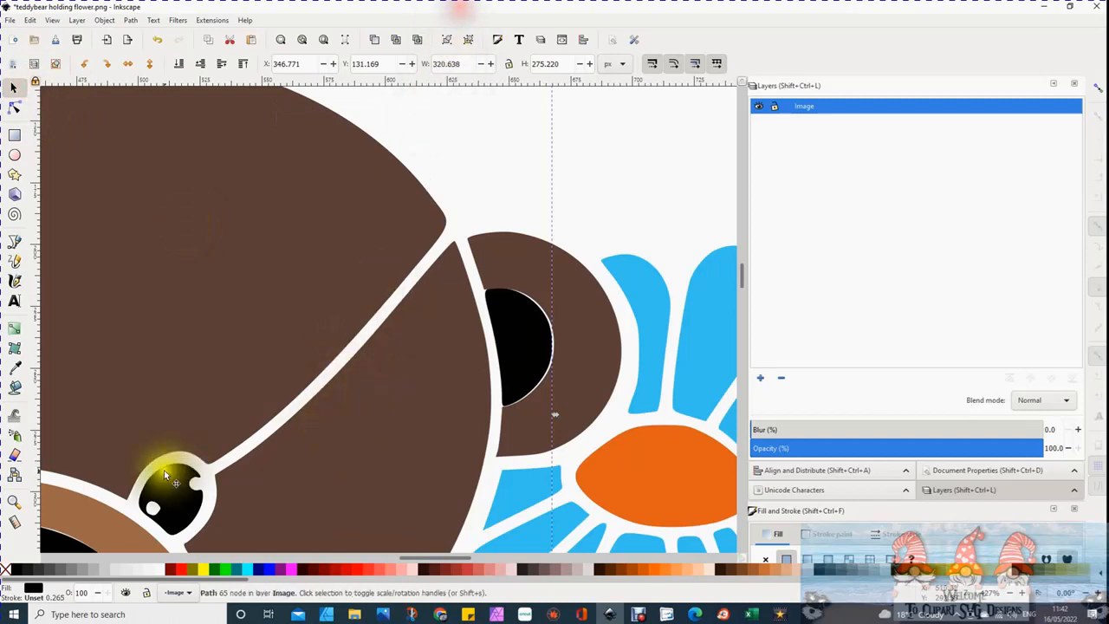
Review the assembled bear, then select all objects and inspect their nodes for stray specks around the page.
scroll(185, 438, down, 4)
click(185, 438)
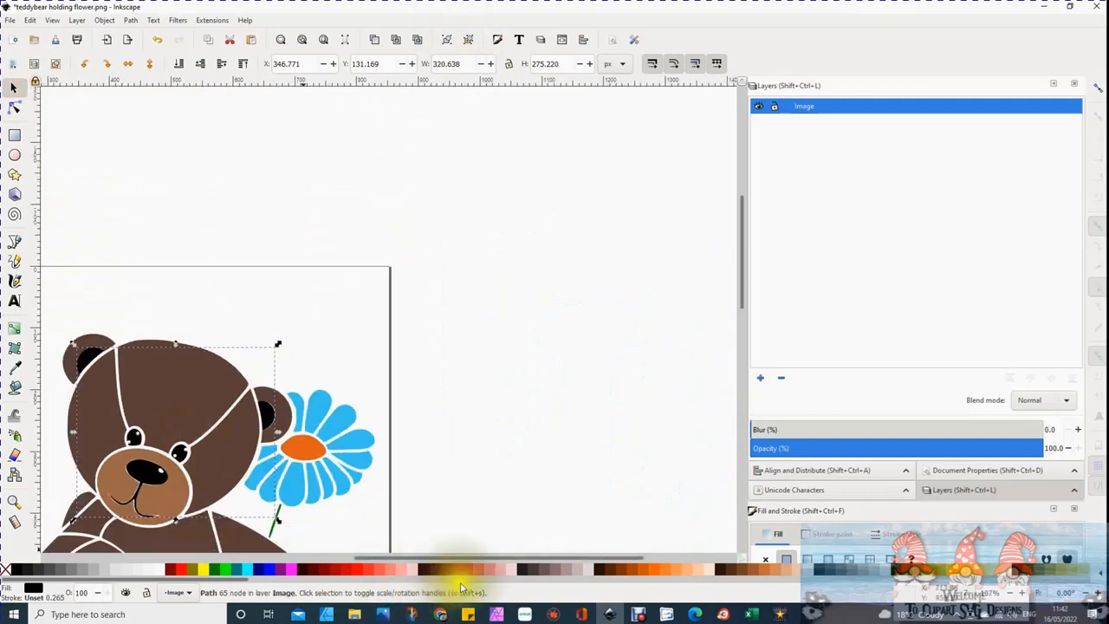
scroll(422, 465, down, 5)
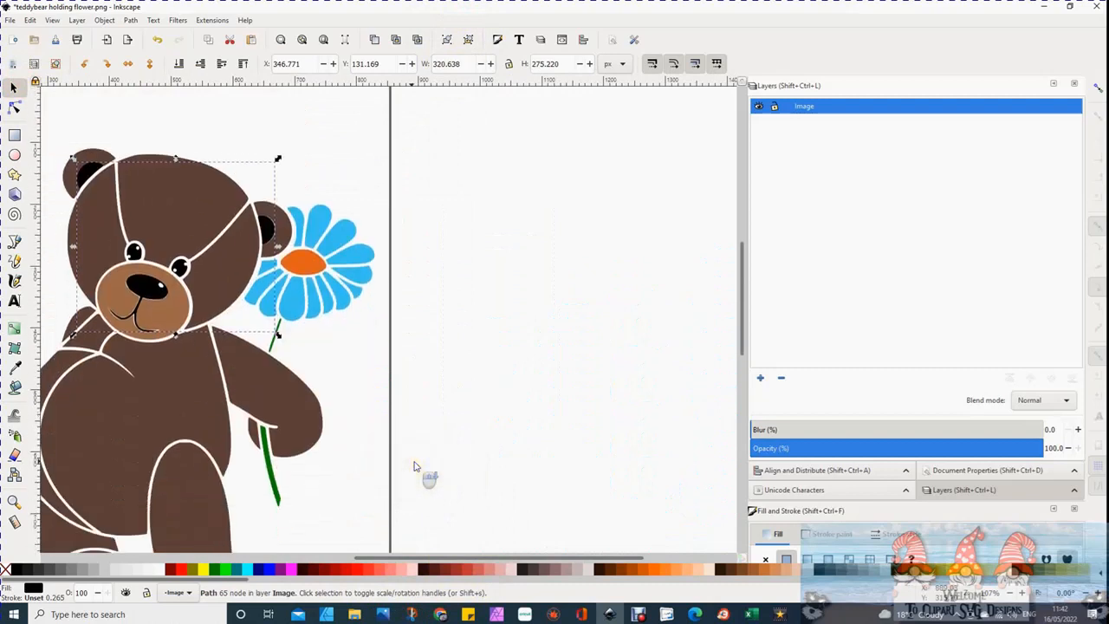
drag(443, 556, 334, 557)
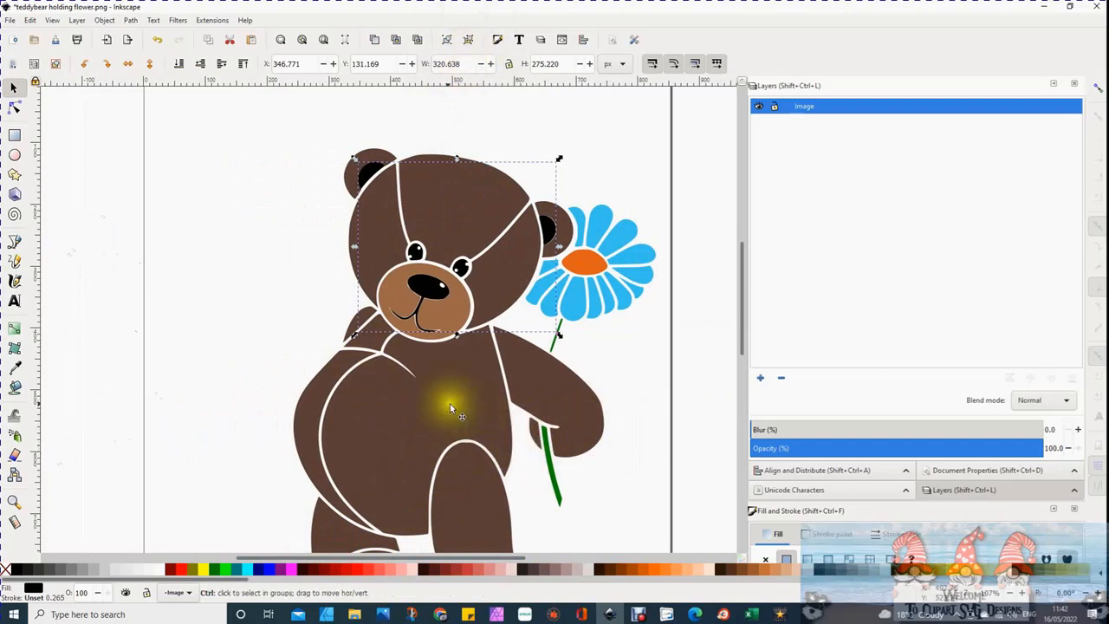
ctrl+scroll(450, 403, down, 4)
scroll(459, 453, down, 3)
scroll(462, 463, up, 1)
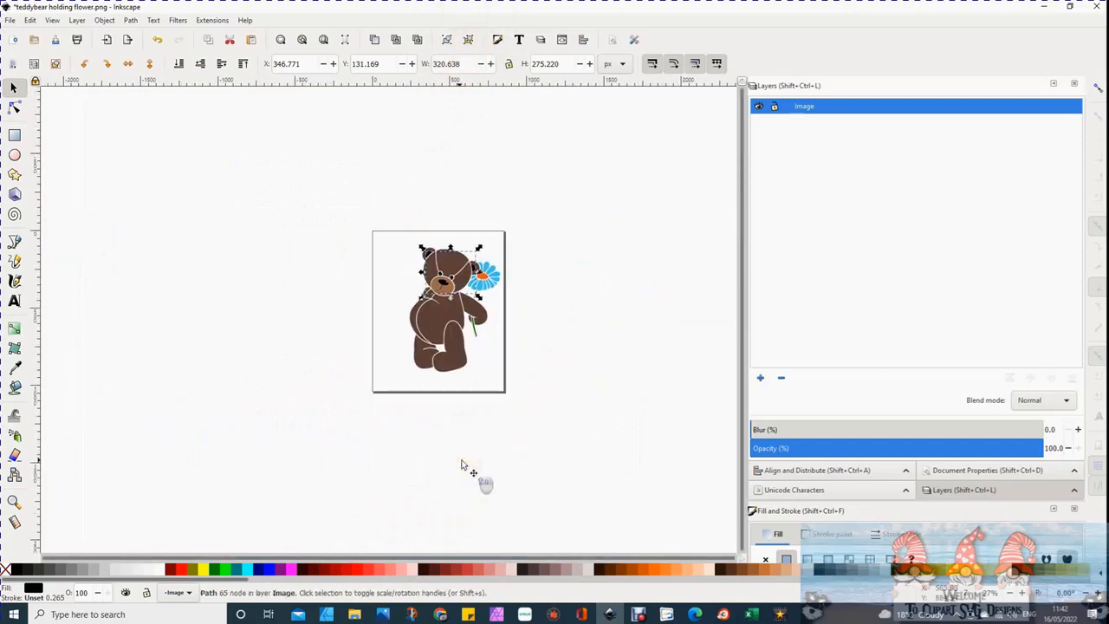
click(478, 444)
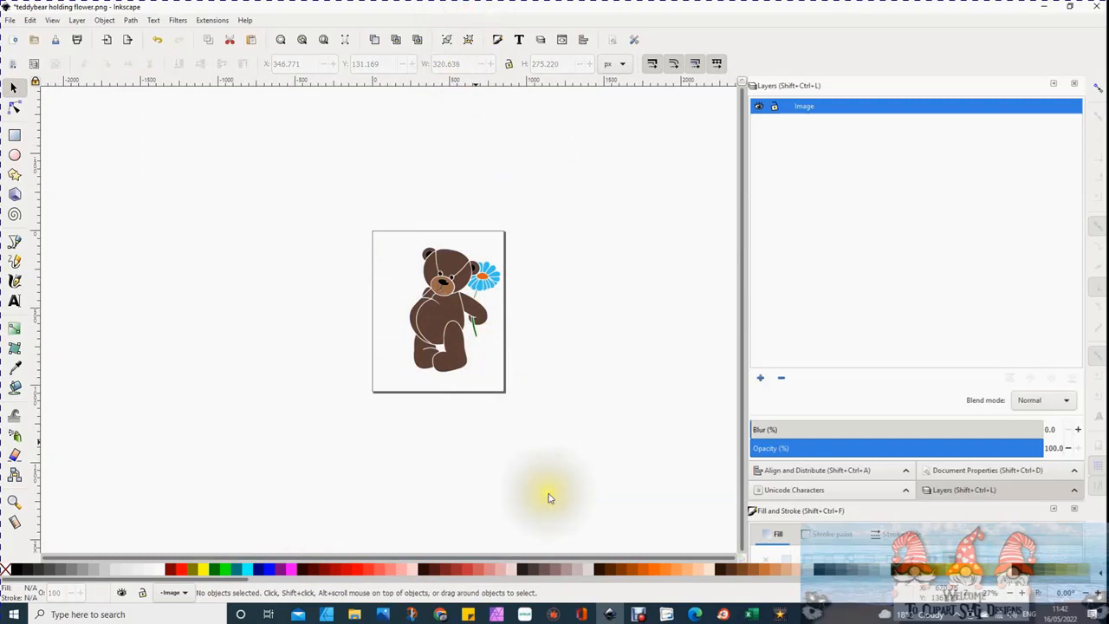
key(ctrl+a)
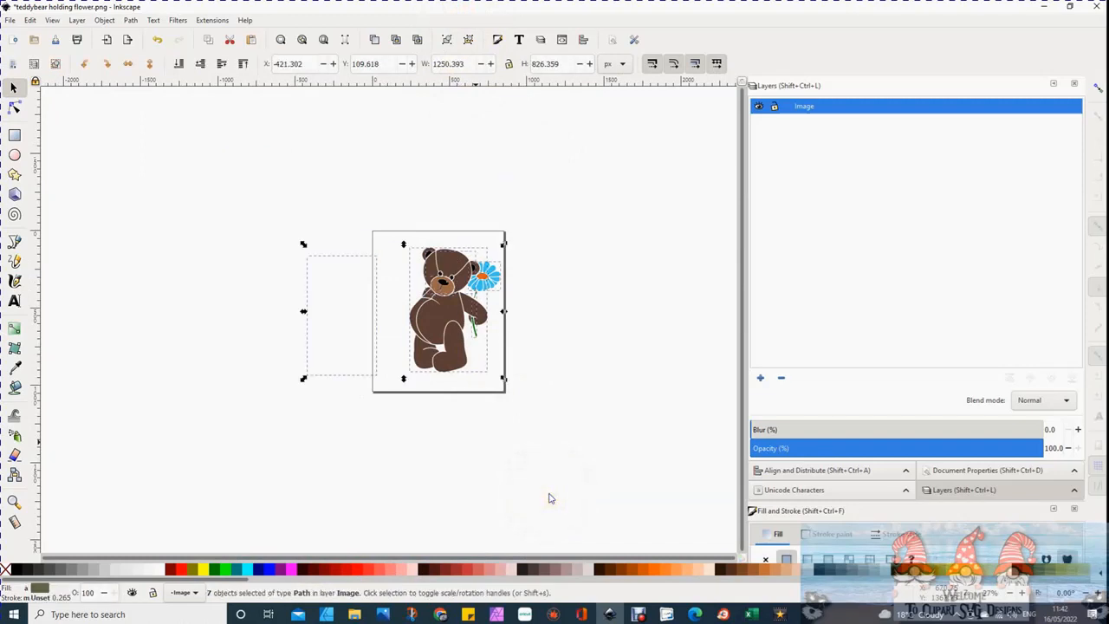
click(14, 107)
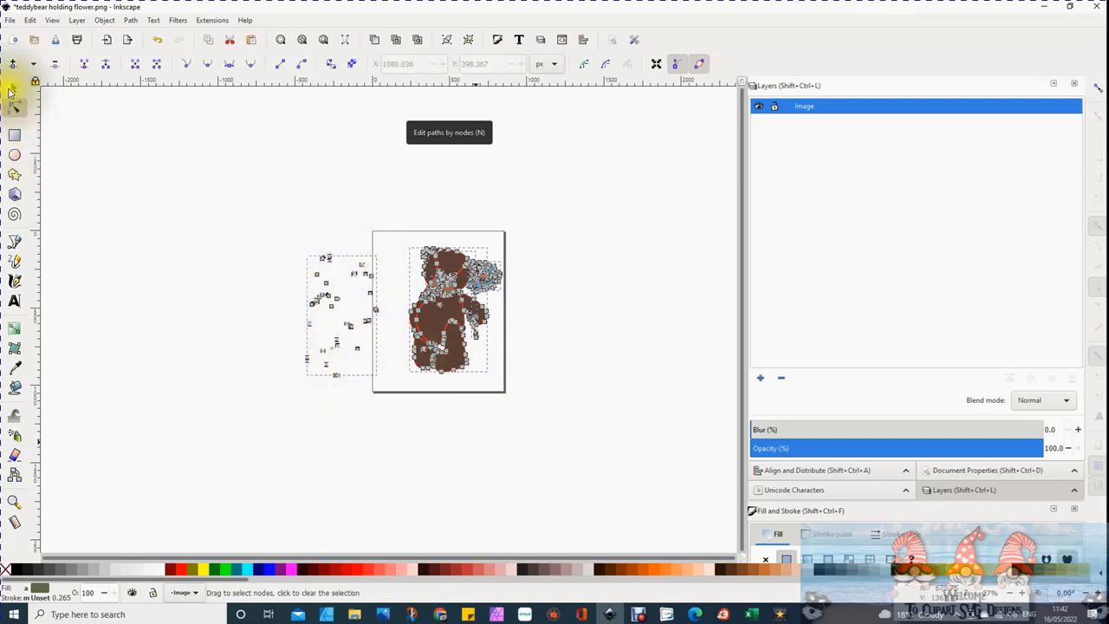
click(14, 88)
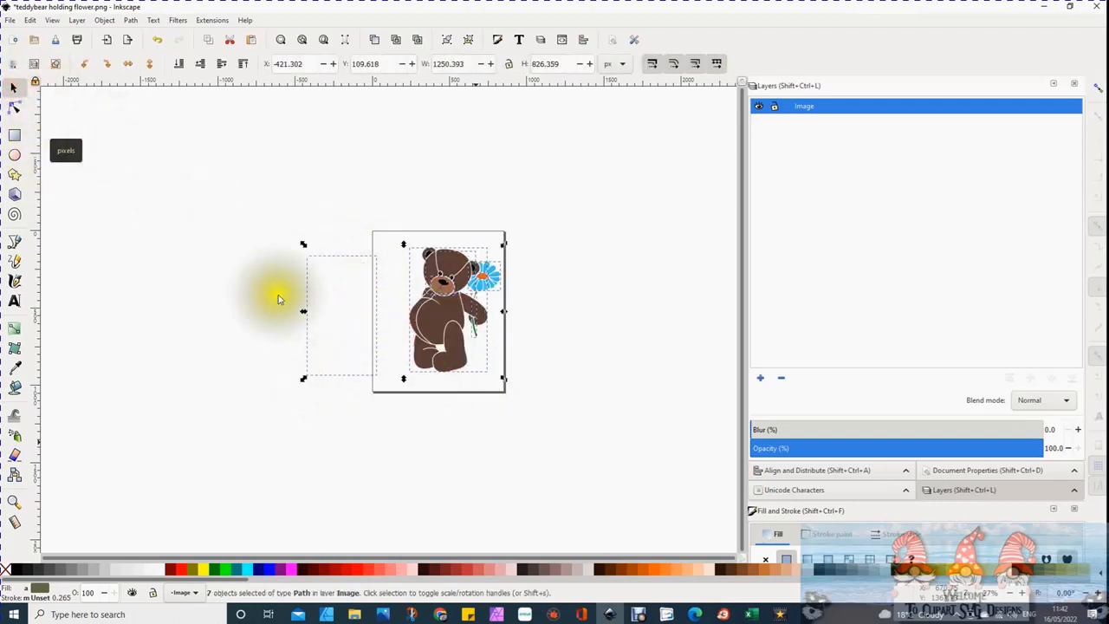
click(364, 358)
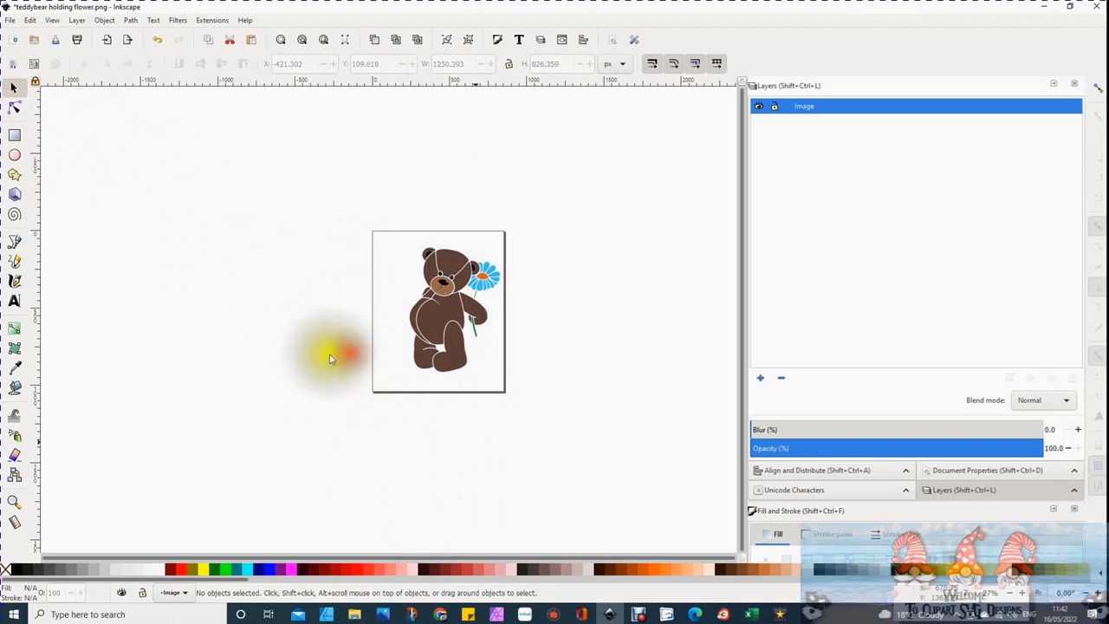
Select the leftover stray-speck path left of the bear and delete it.
drag(196, 178, 409, 475)
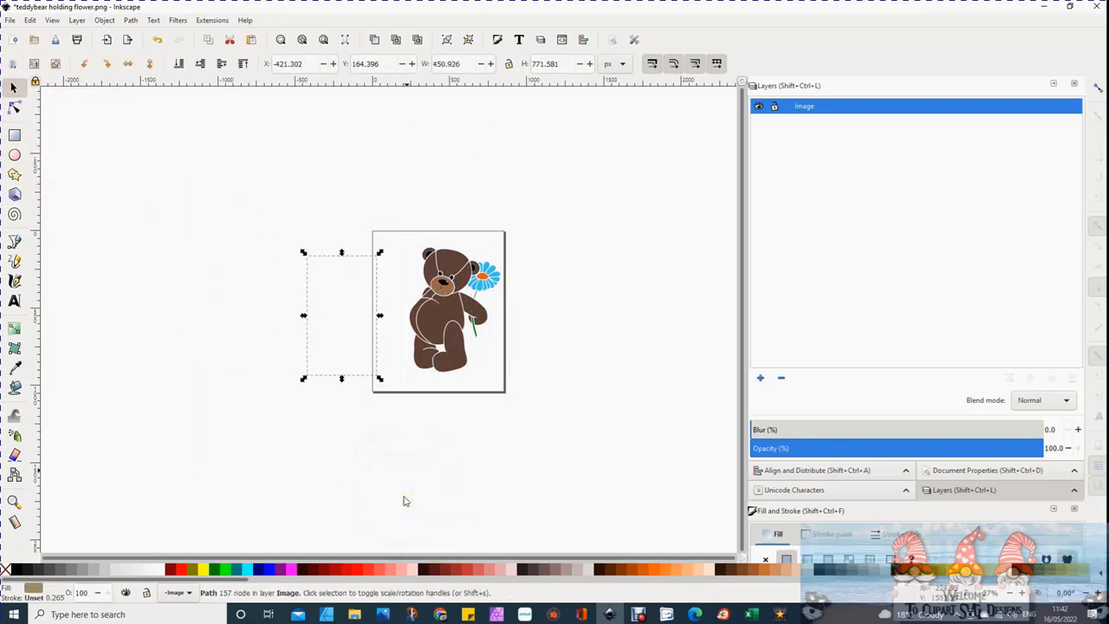
click(403, 501)
click(407, 503)
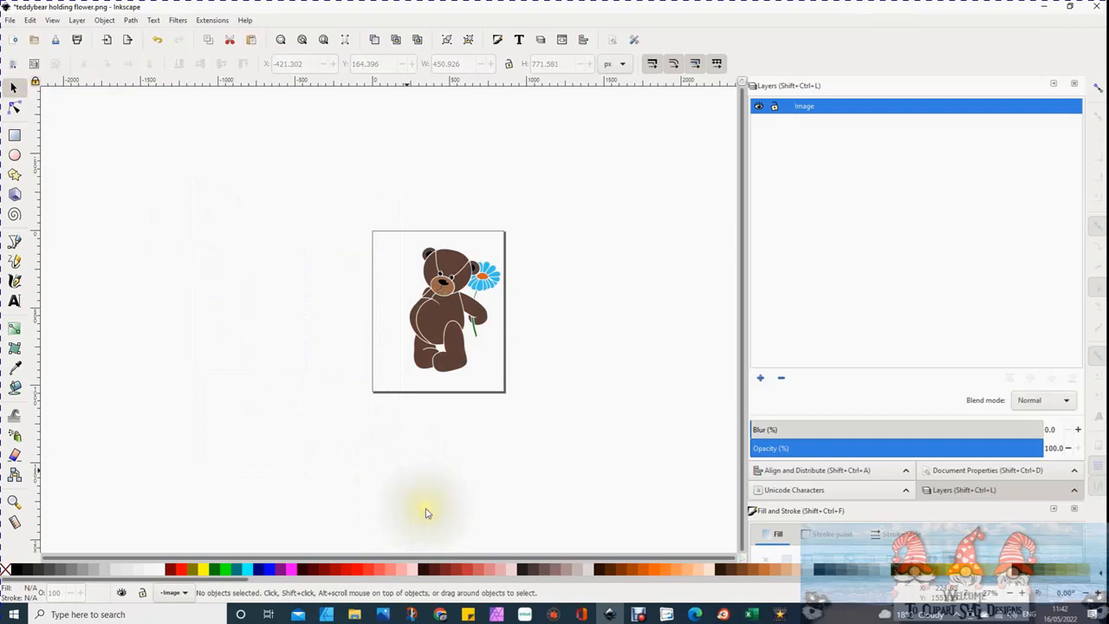
Start saving the finished teddy bear design with Save As.
click(11, 22)
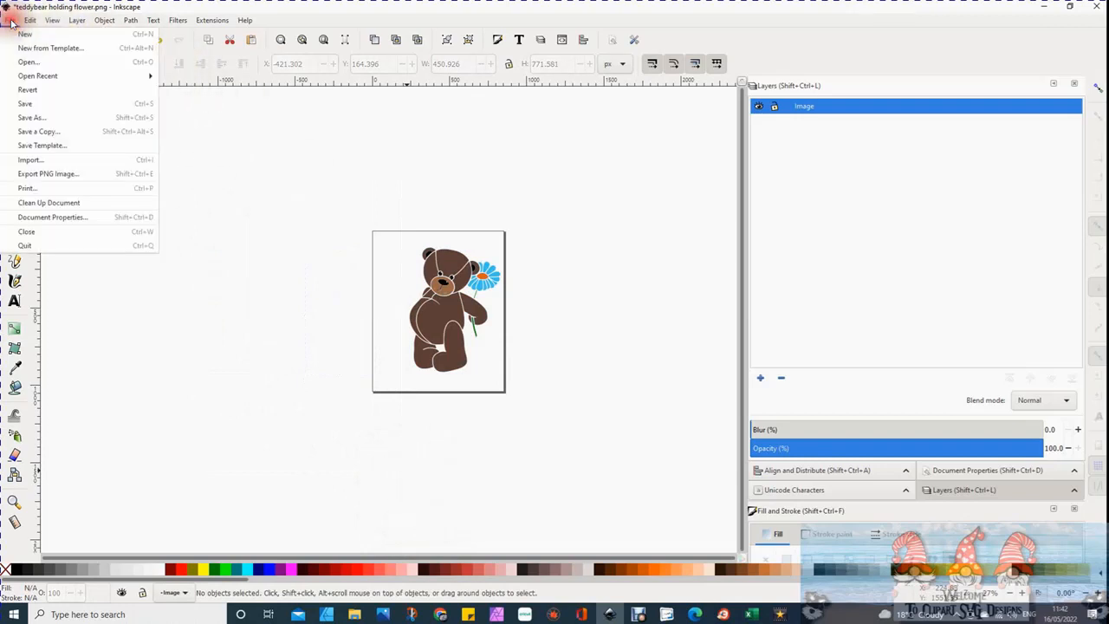
click(32, 116)
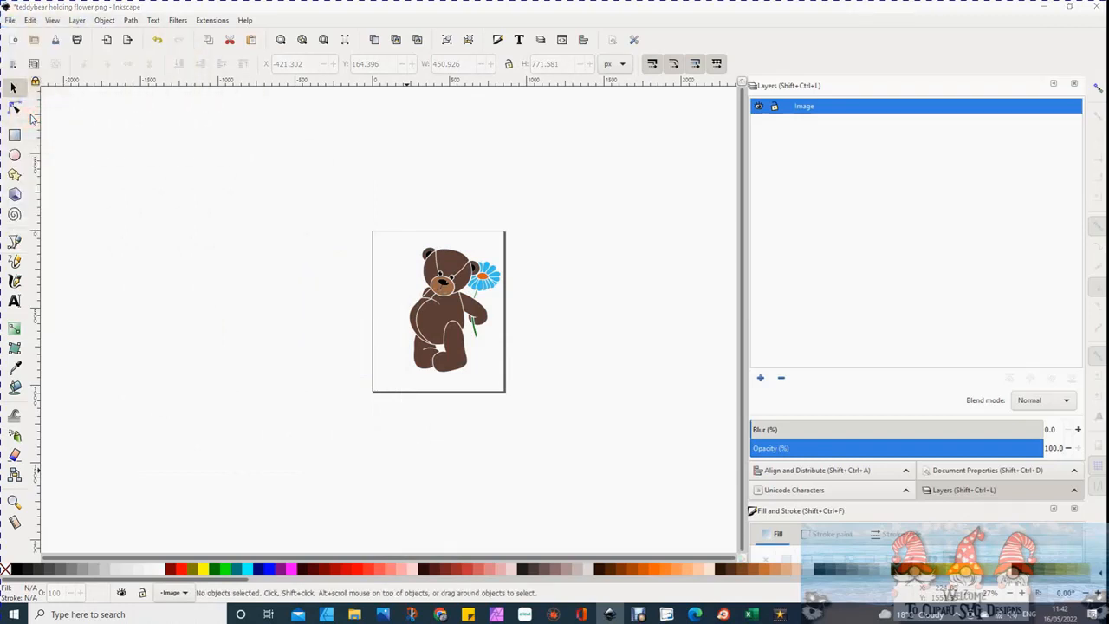